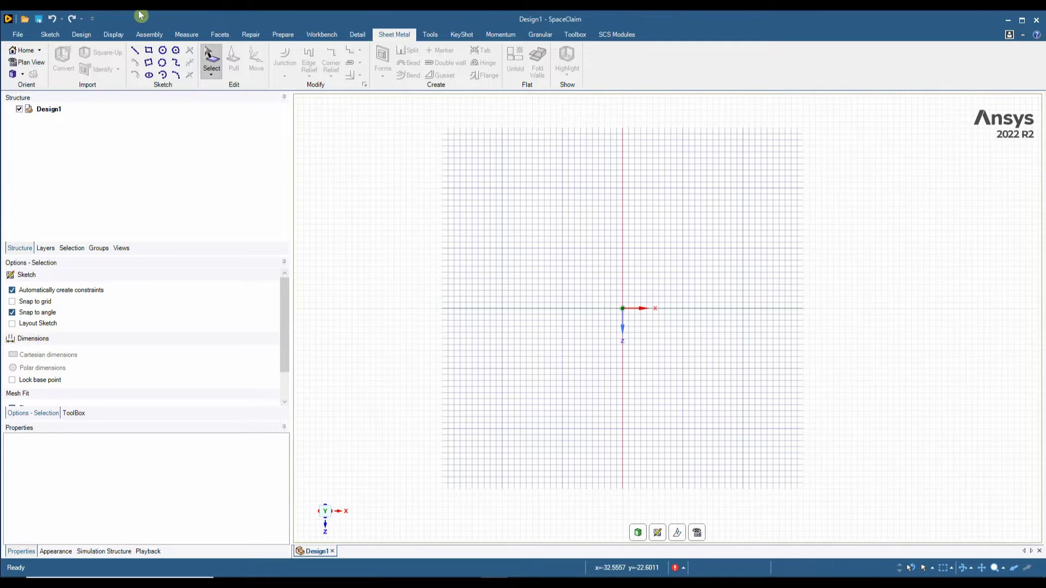
Open the part file Convert_Identify_Beads_Unfold.stp from the sheet metal files folder
{"action": "left_click", "coordinate": [18, 35]}
{"action": "left_click", "coordinate": [406, 159]}
{"action": "left_click", "coordinate": [648, 279]}
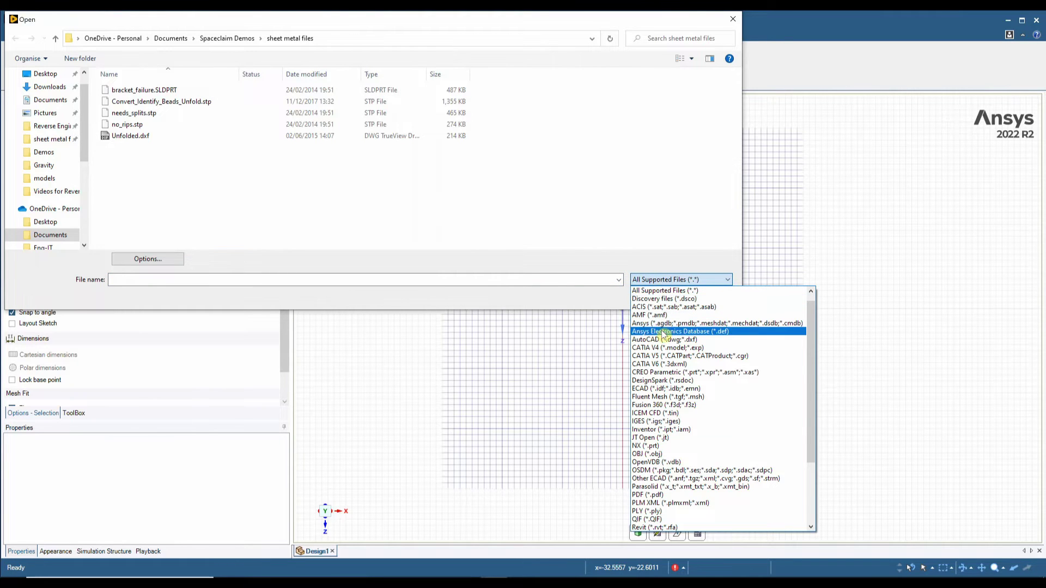
{"action": "scroll", "coordinate": [663, 349], "scroll_direction": "down", "scroll_amount": 4}
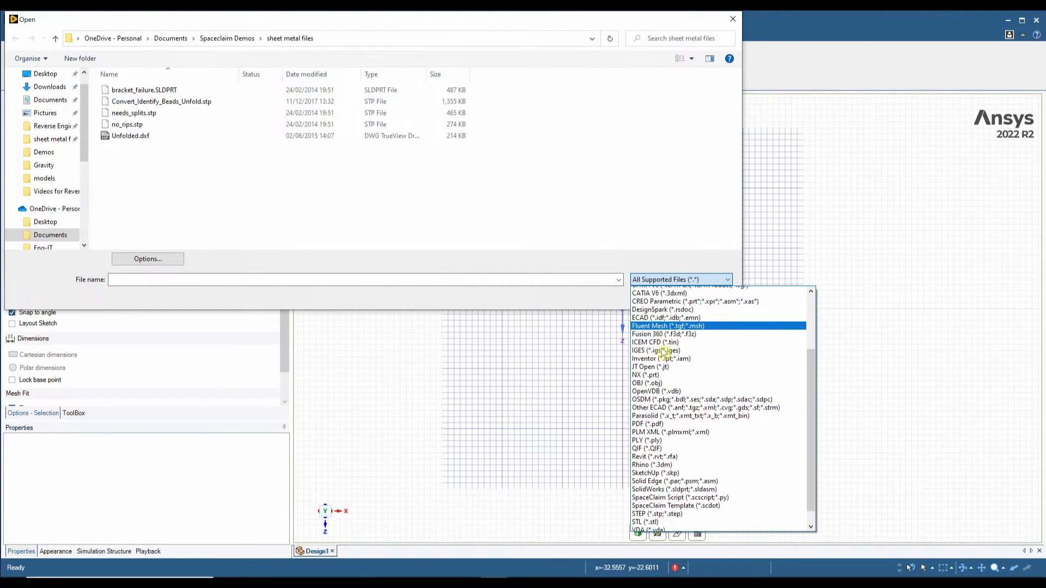
{"action": "scroll", "coordinate": [663, 354], "scroll_direction": "up", "scroll_amount": 4}
{"action": "left_click", "coordinate": [275, 210]}
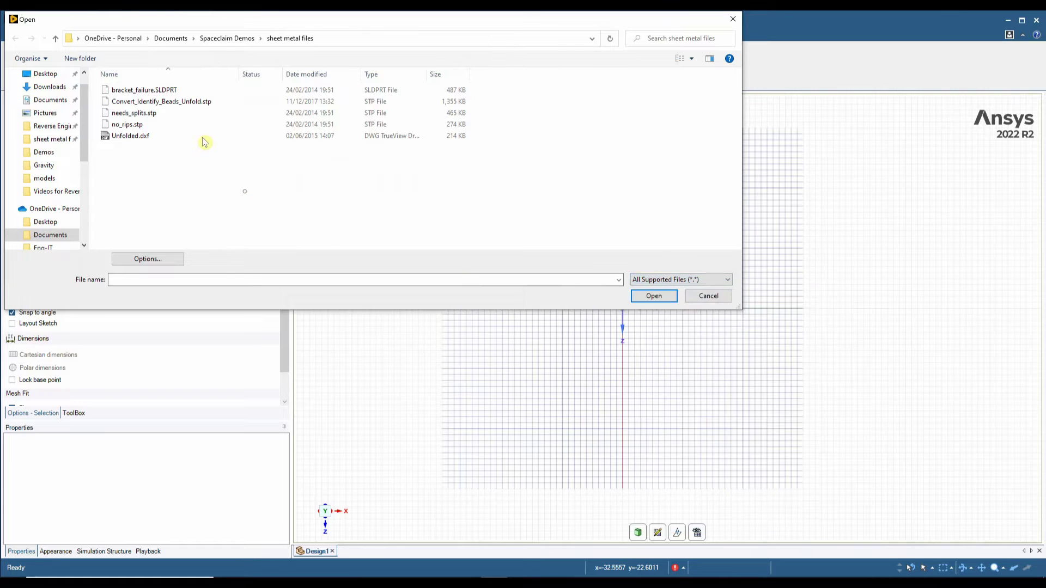
{"action": "left_click", "coordinate": [196, 103]}
{"action": "left_click", "coordinate": [644, 301]}
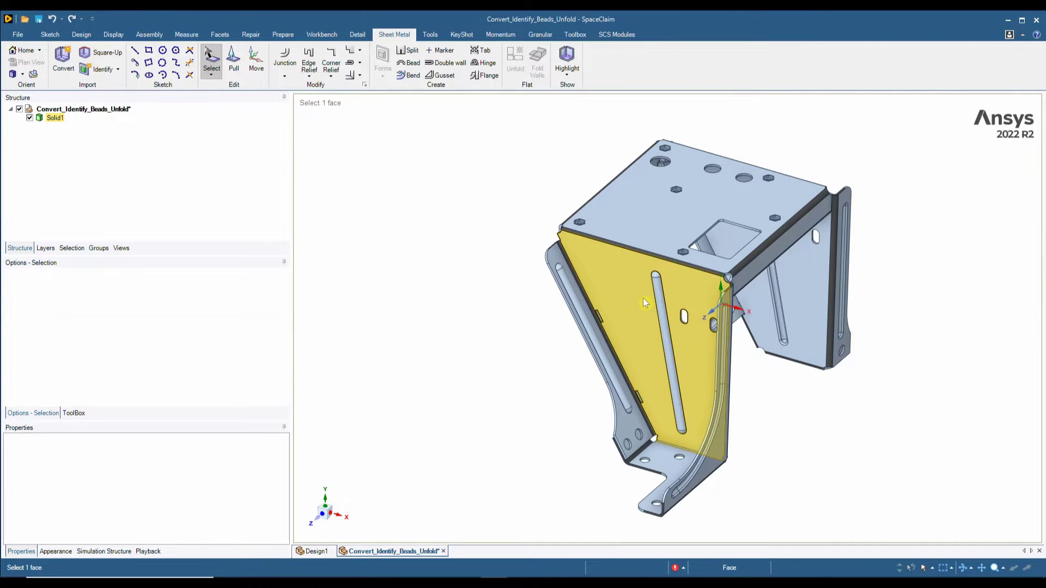
Convert the bracket solid to sheet metal using the left flange face as reference
{"action": "middle_click_drag", "start_coordinate": [481, 327], "coordinate": [383, 233]}
{"action": "left_click", "coordinate": [63, 60]}
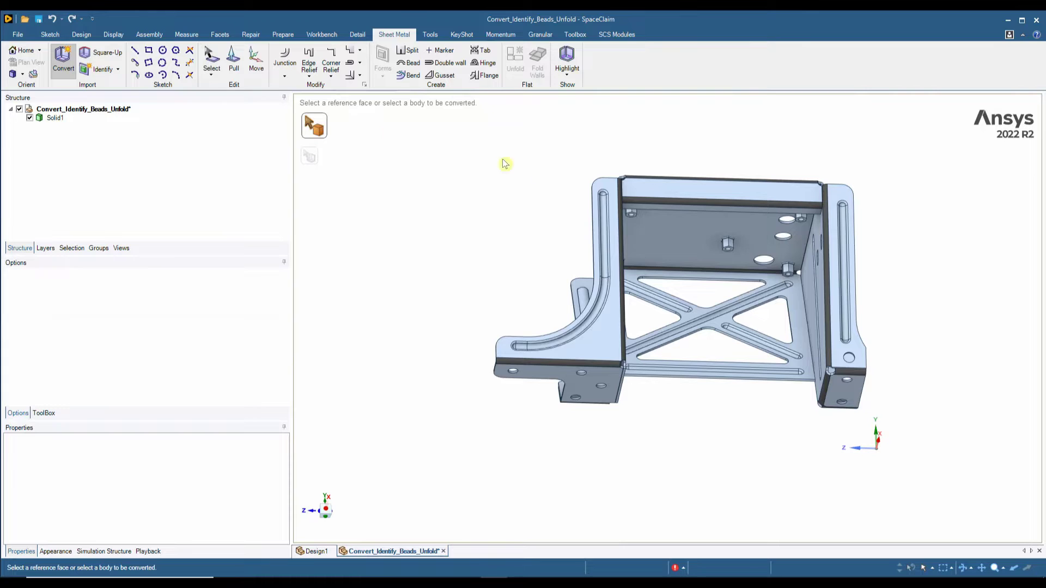
{"action": "left_click", "coordinate": [610, 224]}
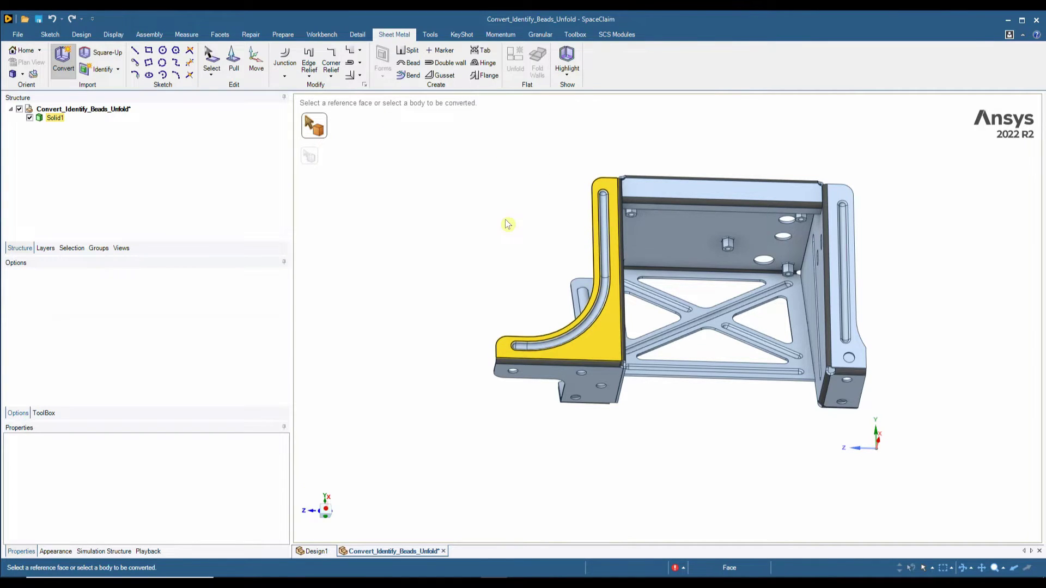
{"action": "middle_click_drag", "start_coordinate": [508, 224], "coordinate": [485, 156]}
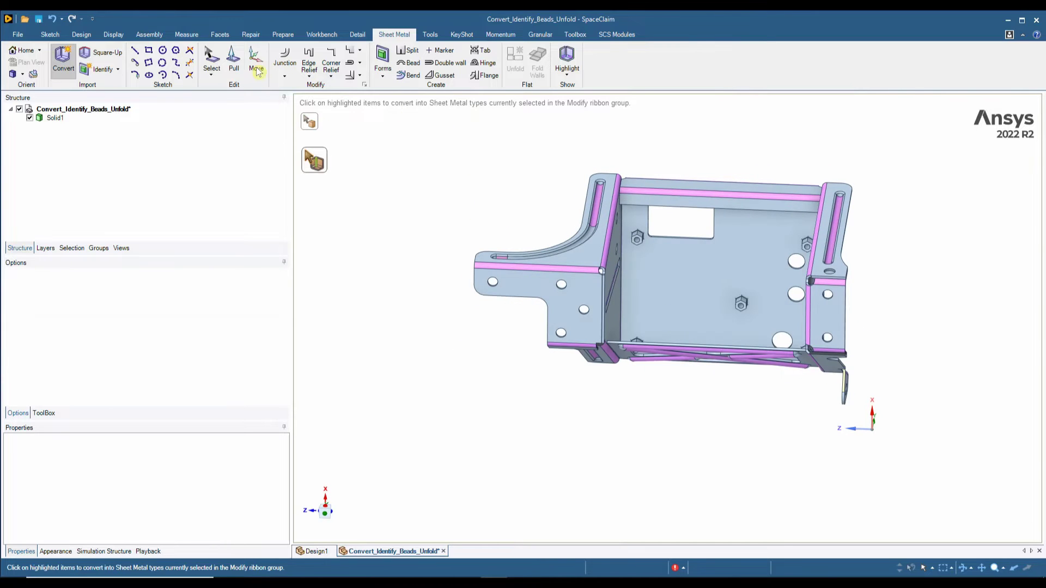
Unfold the bracket from its large inner face into a 679.98 × 457.62 mm flat pattern
{"action": "left_click", "coordinate": [211, 60]}
{"action": "left_click", "coordinate": [669, 272]}
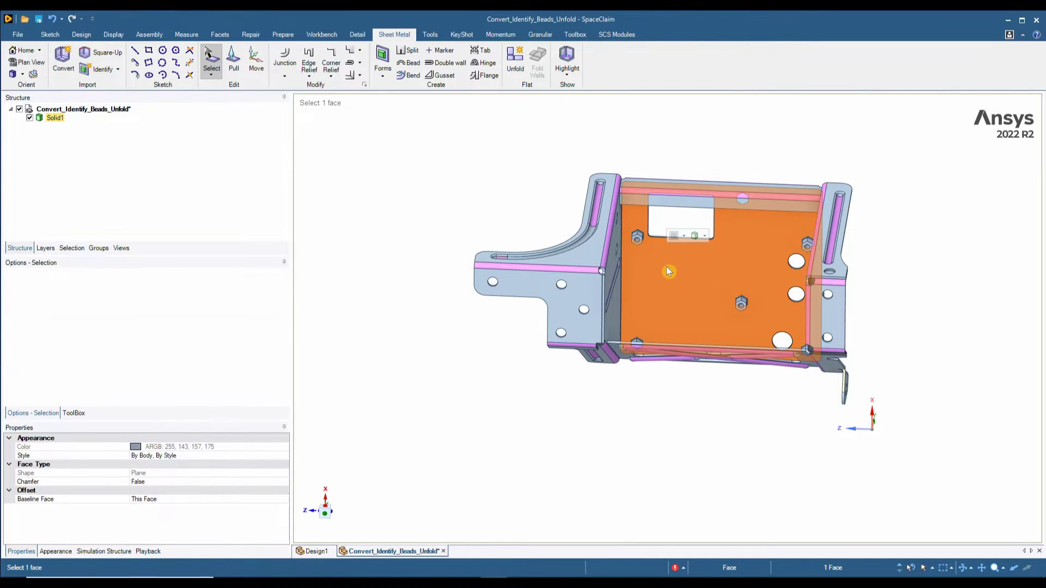
{"action": "left_click", "coordinate": [517, 68]}
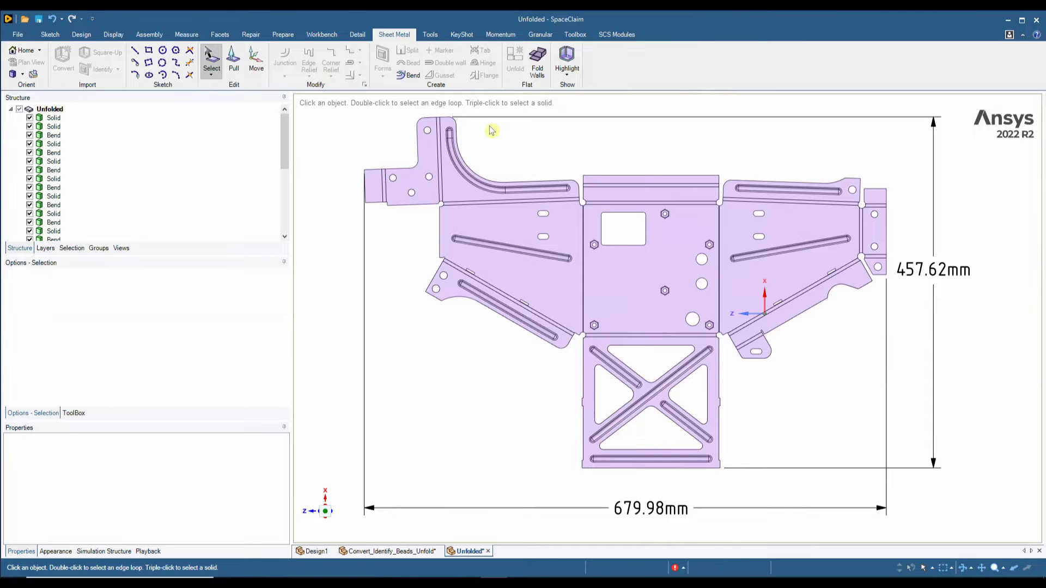
Back on the folded bracket, identify the nine beads on its back
{"action": "left_click", "coordinate": [373, 550]}
{"action": "left_click", "coordinate": [391, 510]}
{"action": "middle_click_drag", "start_coordinate": [391, 511], "coordinate": [420, 296]}
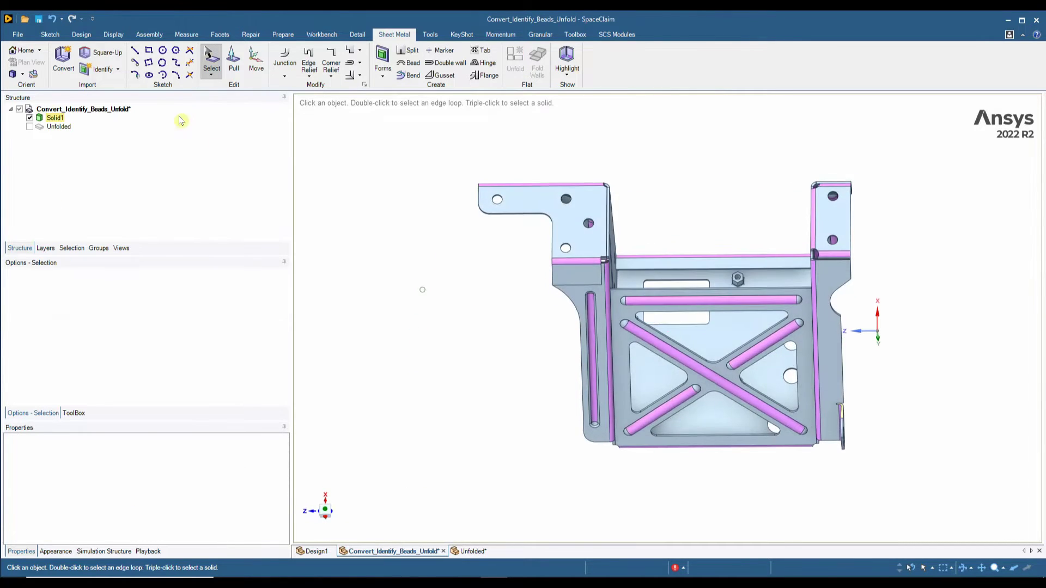
{"action": "left_click", "coordinate": [118, 70]}
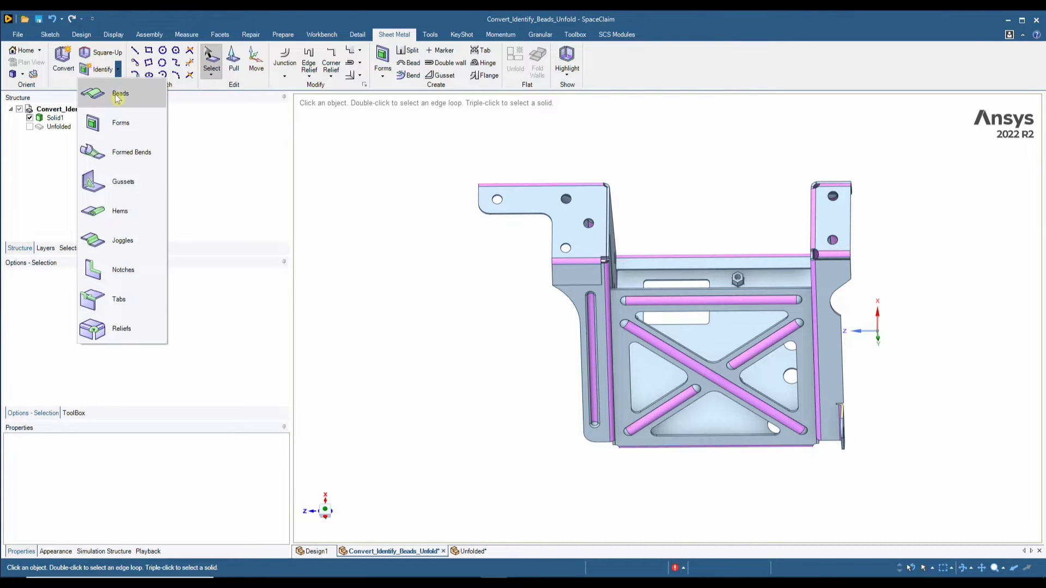
{"action": "left_click", "coordinate": [117, 97]}
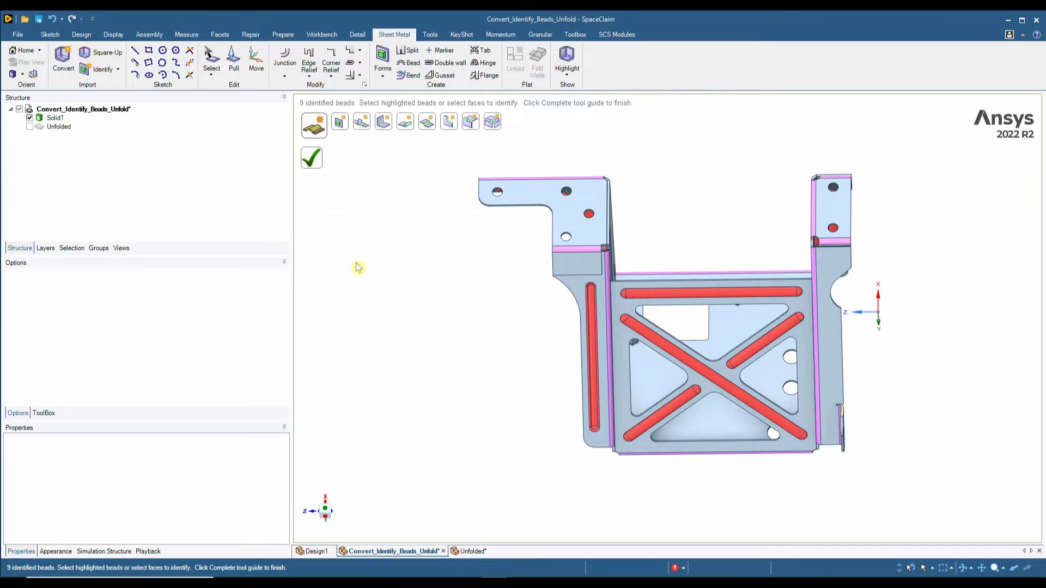
Identify the bracket's six formed features and orbit the model to check them
{"action": "left_click", "coordinate": [117, 69]}
{"action": "left_click", "coordinate": [116, 124]}
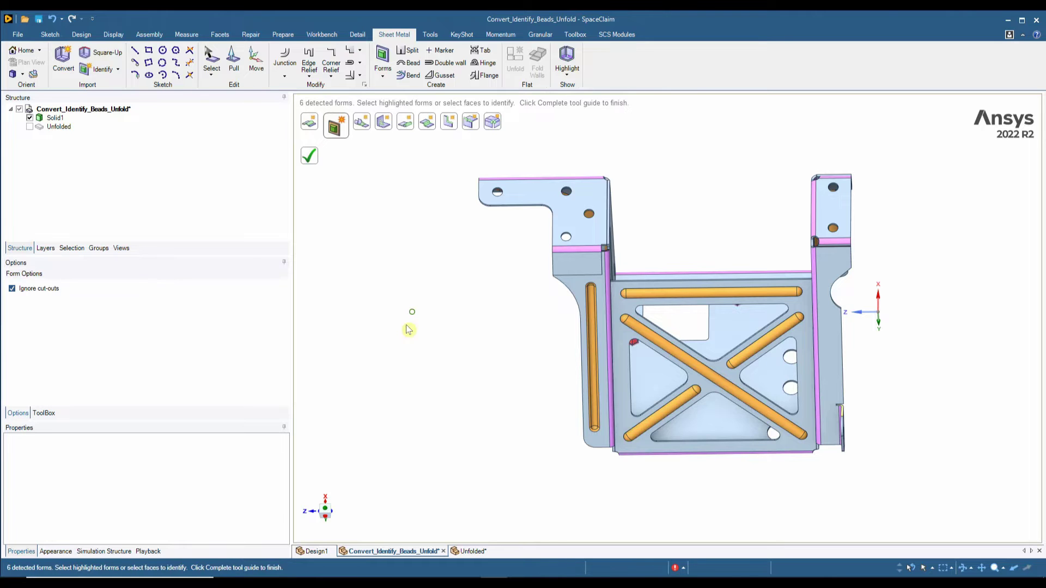
{"action": "middle_click_drag", "start_coordinate": [409, 330], "coordinate": [420, 305]}
{"action": "scroll", "coordinate": [505, 189], "scroll_direction": "up", "scroll_amount": 2}
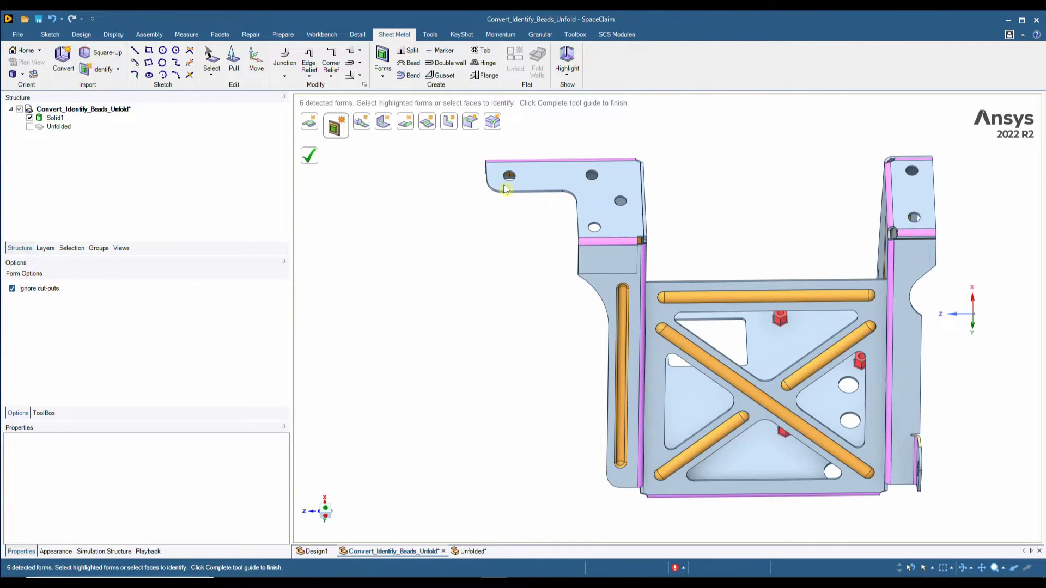
{"action": "middle_click_drag", "start_coordinate": [476, 273], "coordinate": [458, 306]}
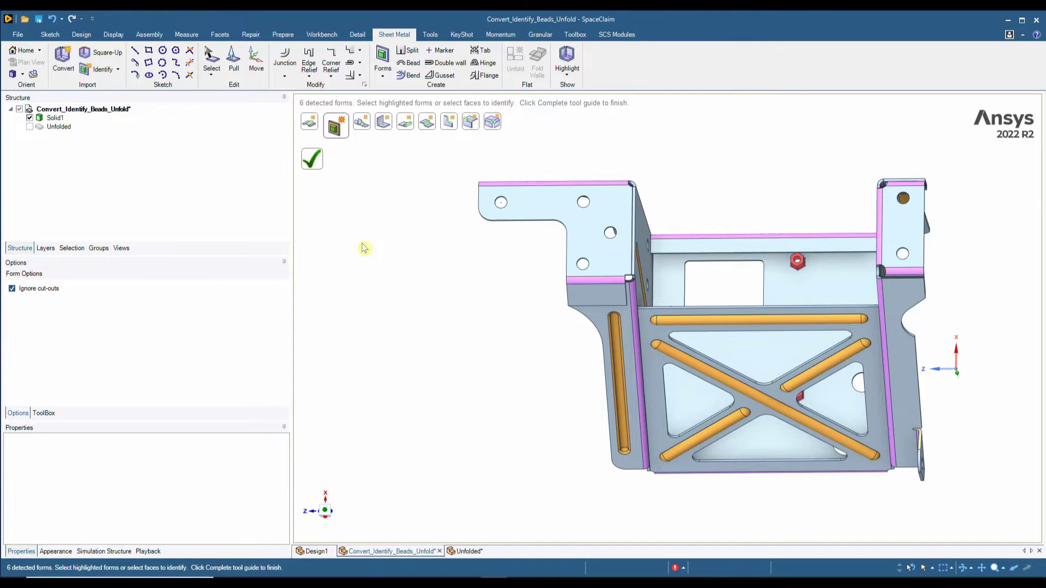
On the Unfolded pattern, turn on the Forms, Bend Lines Up, Bend Lines Down and Bend Dimensions layers
{"action": "left_click", "coordinate": [471, 551]}
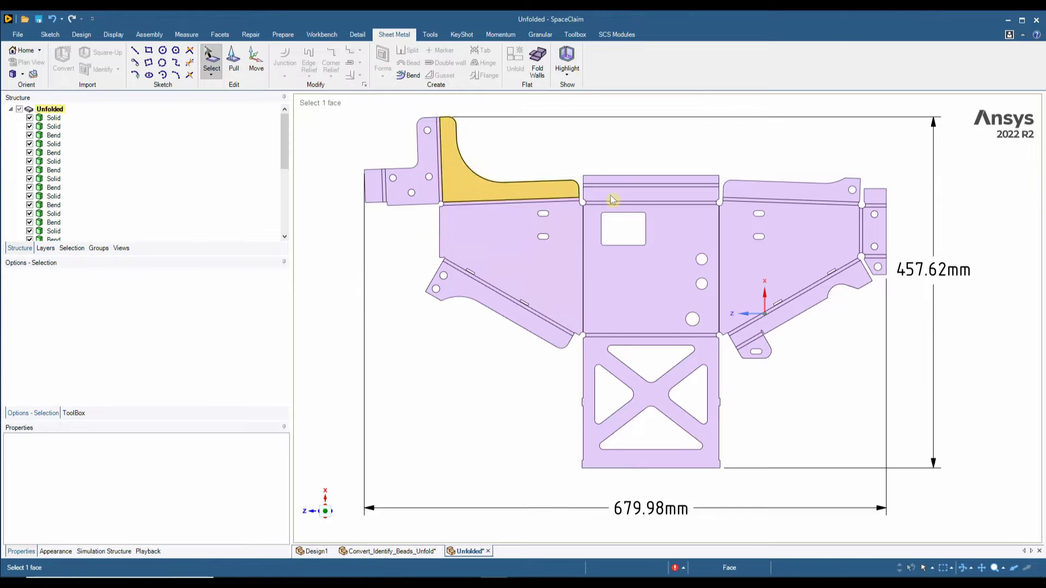
{"action": "left_click", "coordinate": [612, 397]}
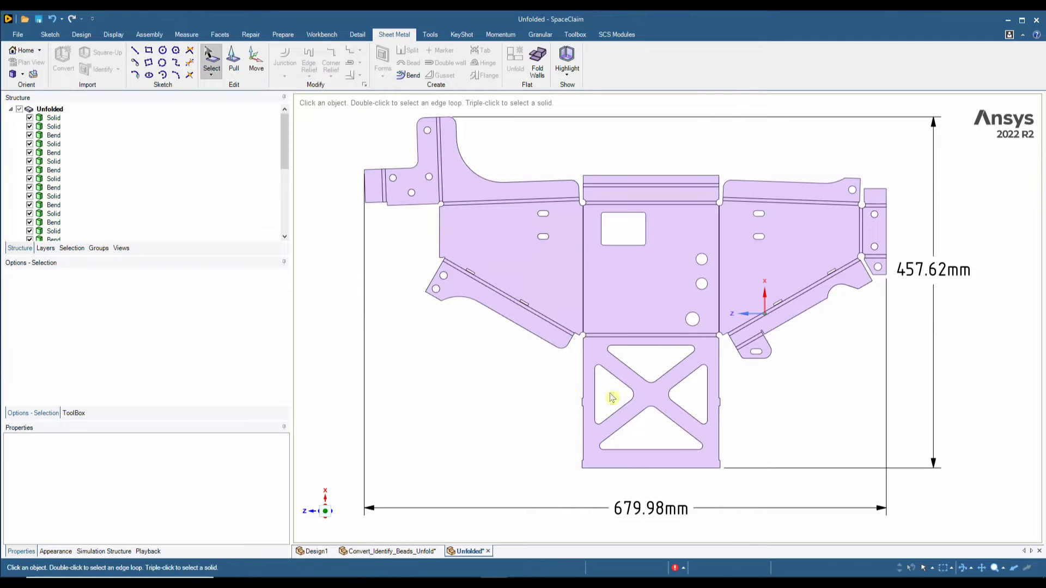
{"action": "left_click", "coordinate": [46, 249]}
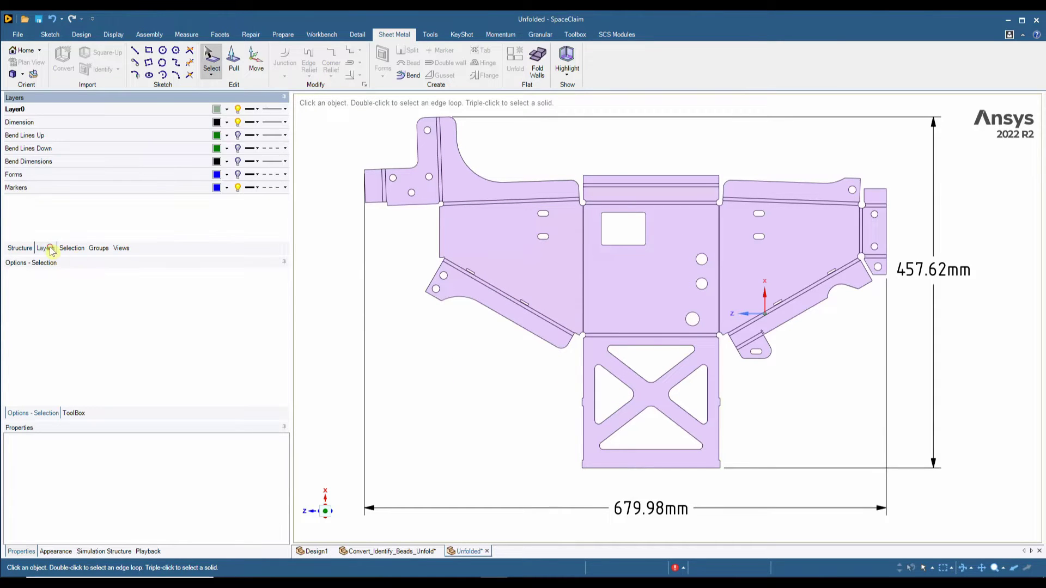
{"action": "left_click", "coordinate": [237, 174]}
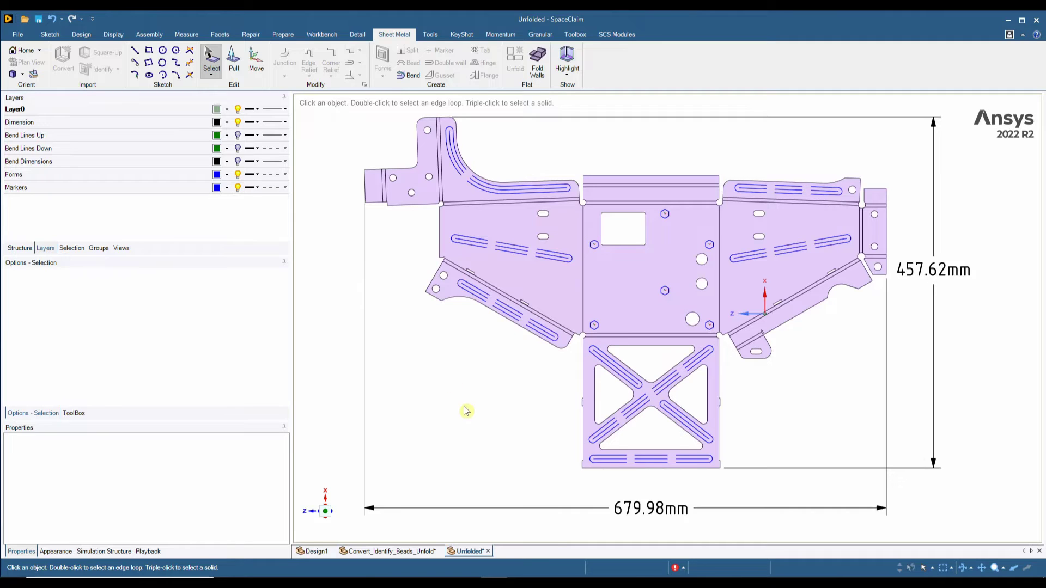
{"action": "left_click", "coordinate": [238, 135]}
{"action": "left_click", "coordinate": [238, 148]}
{"action": "left_click", "coordinate": [238, 162]}
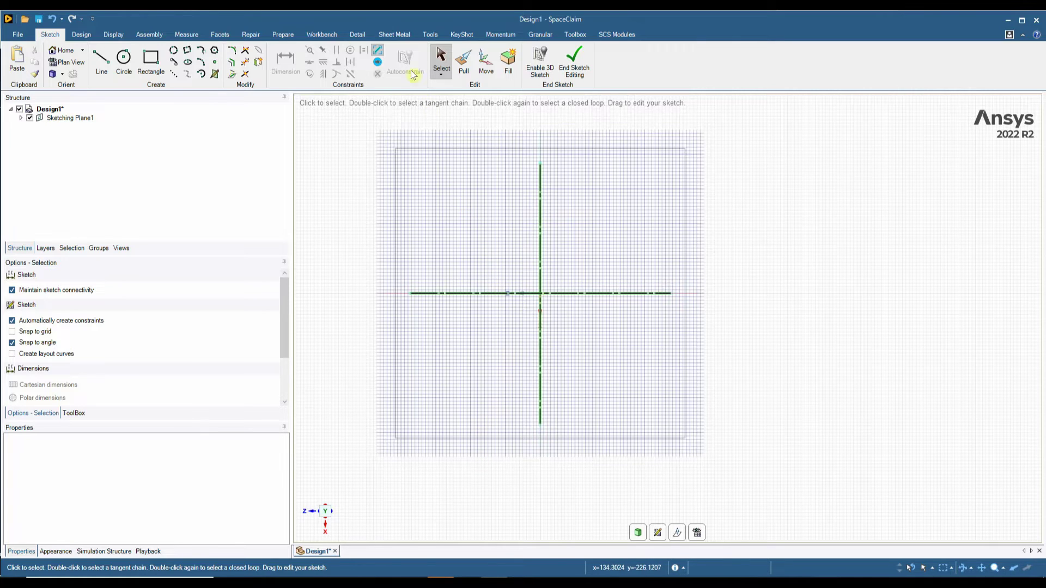
Sketch a 90 × 200 mm plate rectangle centred on the origin
{"action": "left_click", "coordinate": [398, 35]}
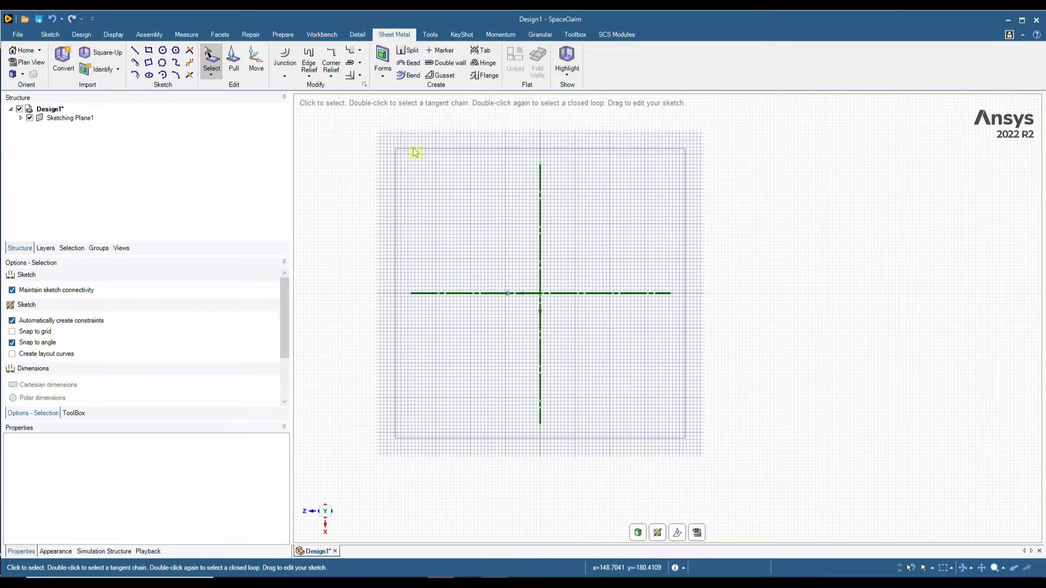
{"action": "left_click", "coordinate": [148, 50]}
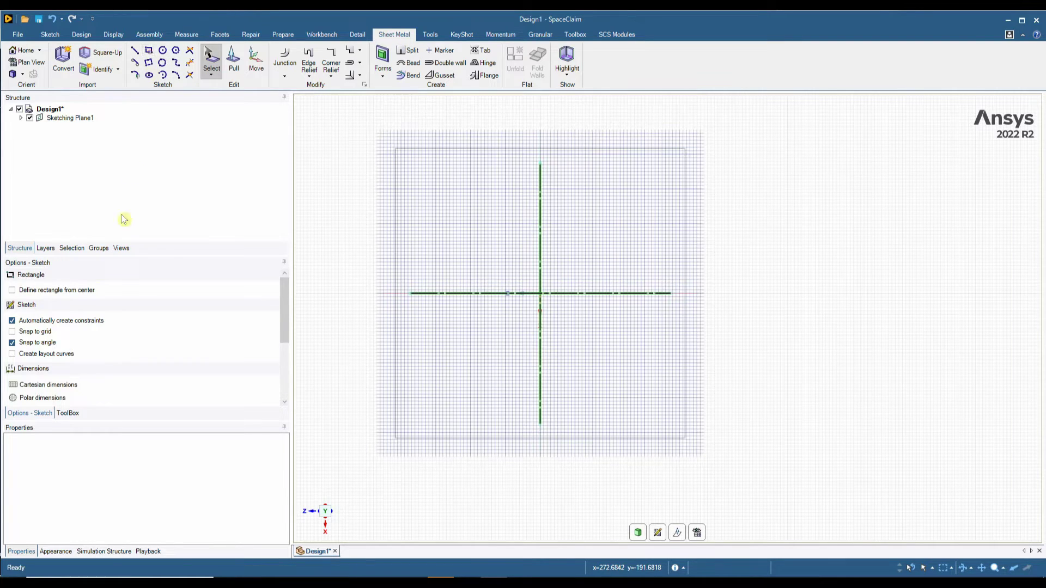
{"action": "left_click", "coordinate": [81, 292]}
{"action": "left_click", "coordinate": [540, 293]}
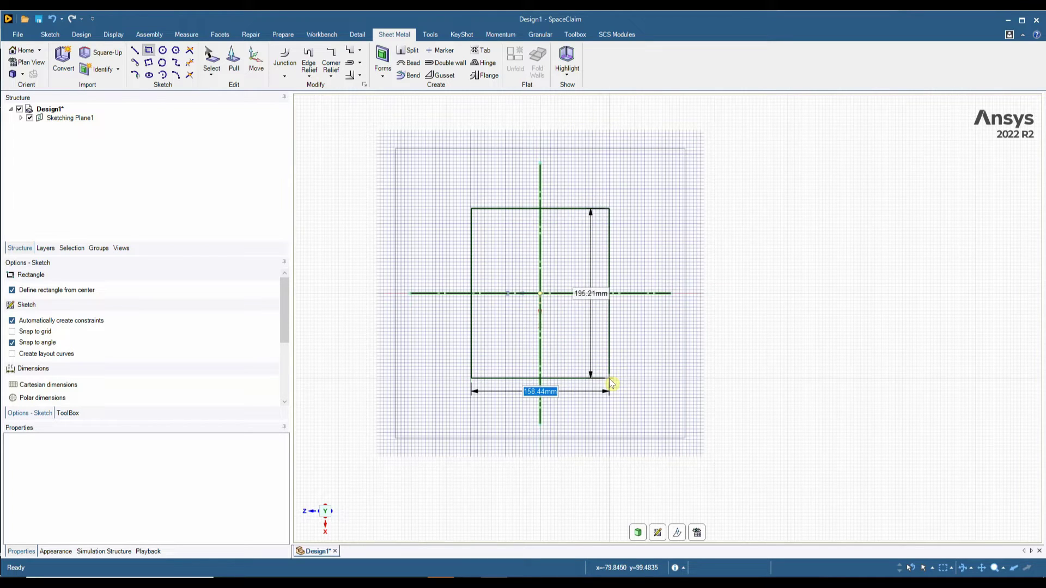
{"action": "type", "text": "90"}
{"action": "key", "text": "Tab"}
{"action": "type", "text": "200"}
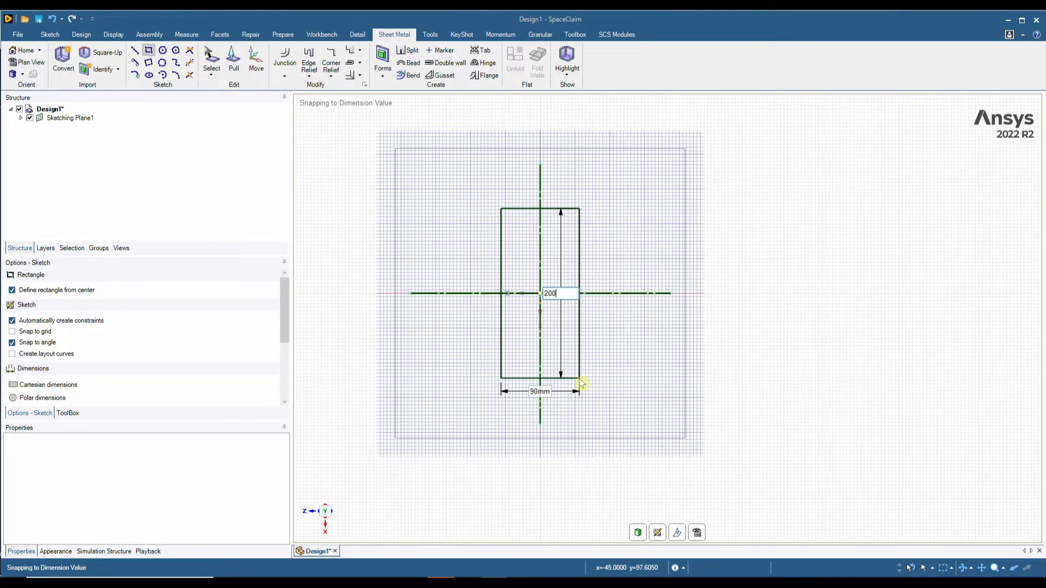
{"action": "key", "text": "Return"}
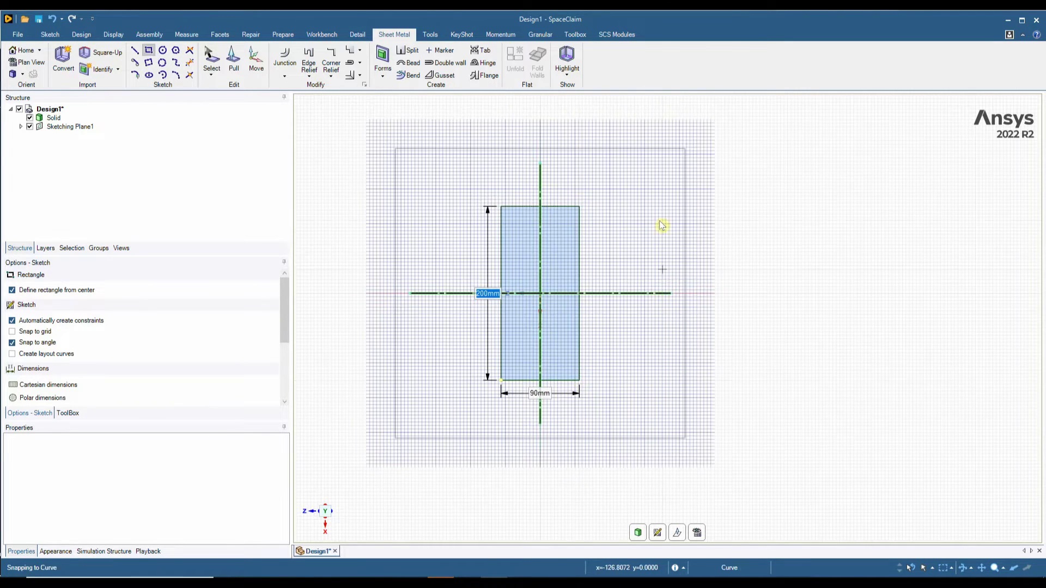
Add a corner-based 25 × 50 mm rectangle at the plate's top-left corner, then leave the sketch for 3D
{"action": "scroll", "coordinate": [539, 255], "scroll_direction": "up", "scroll_amount": 4}
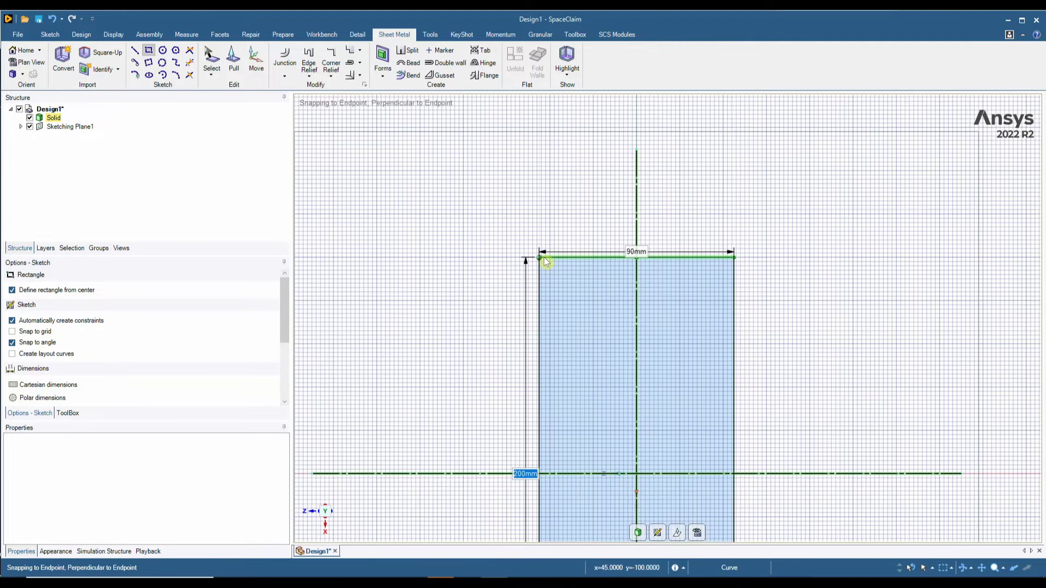
{"action": "left_click", "coordinate": [541, 257]}
{"action": "key", "text": "Escape"}
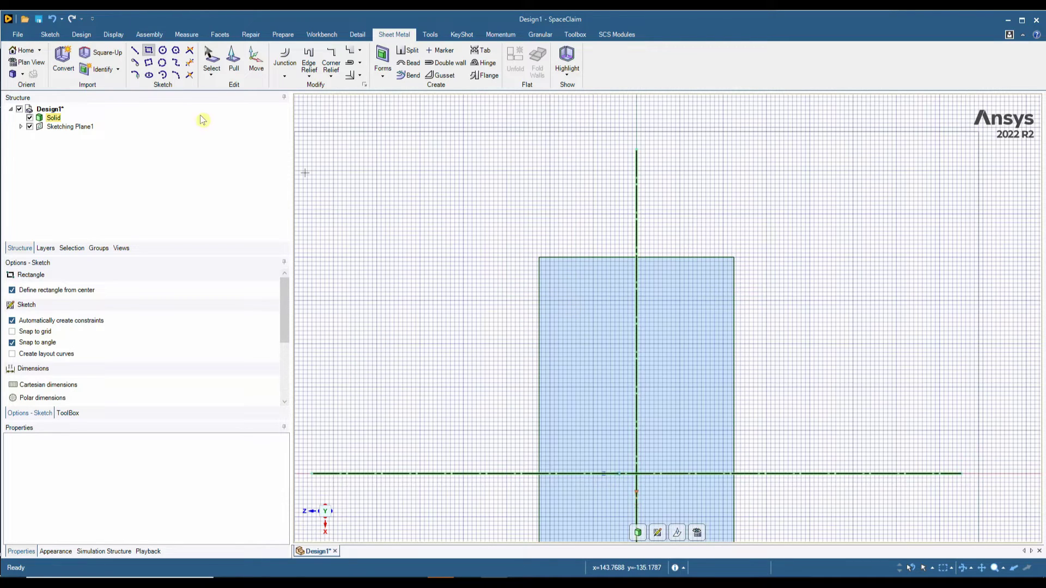
{"action": "left_click", "coordinate": [60, 290]}
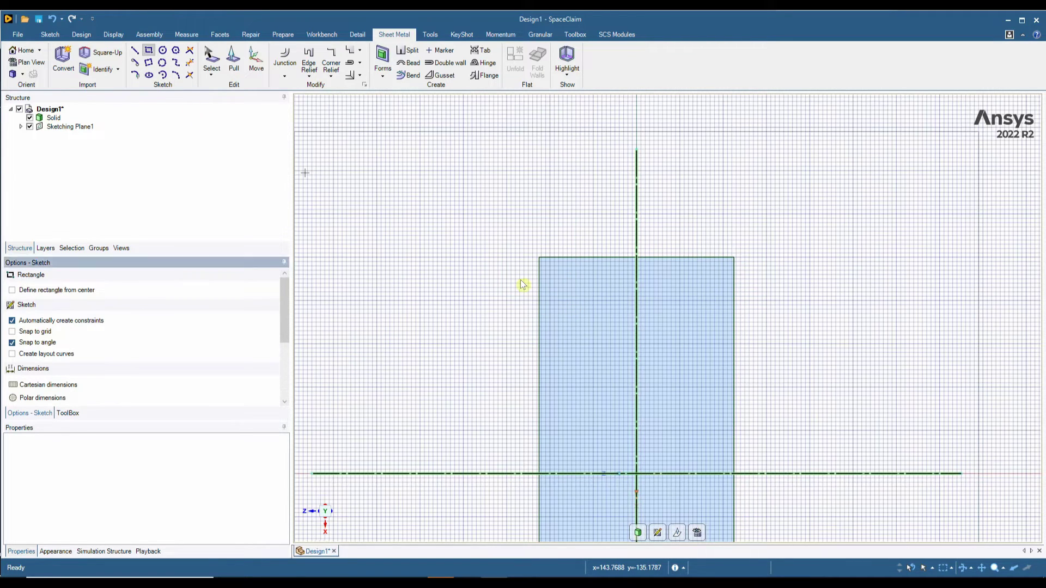
{"action": "left_click", "coordinate": [542, 258]}
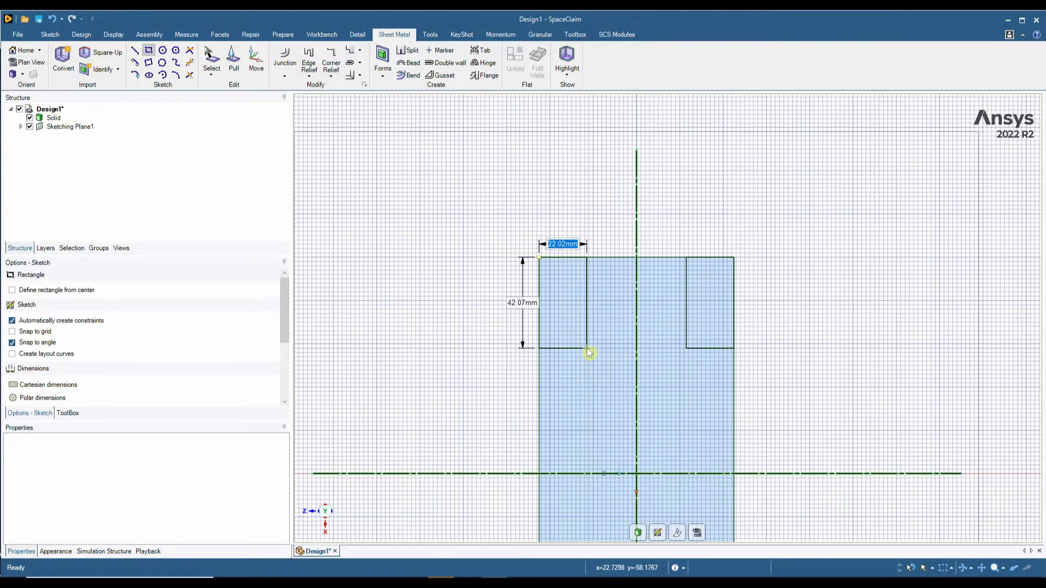
{"action": "type", "text": "25"}
{"action": "key", "text": "Tab"}
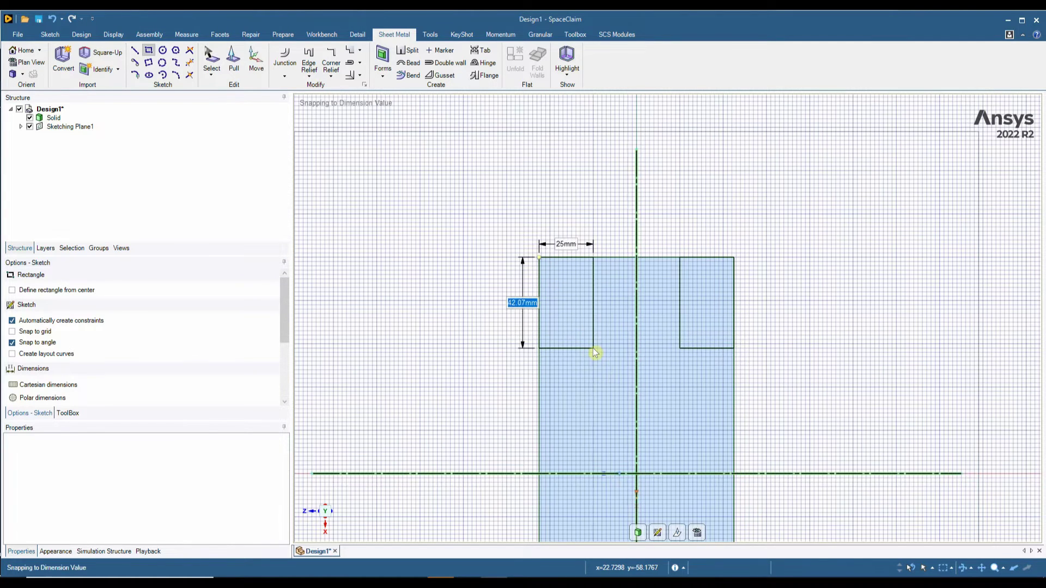
{"action": "type", "text": "50"}
{"action": "key", "text": "Return"}
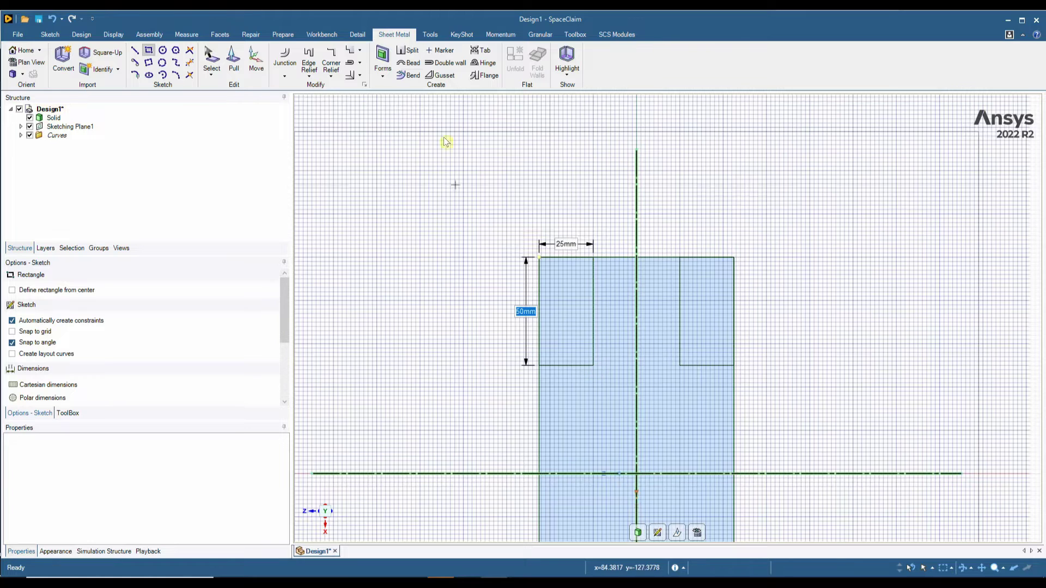
{"action": "key", "text": "p"}
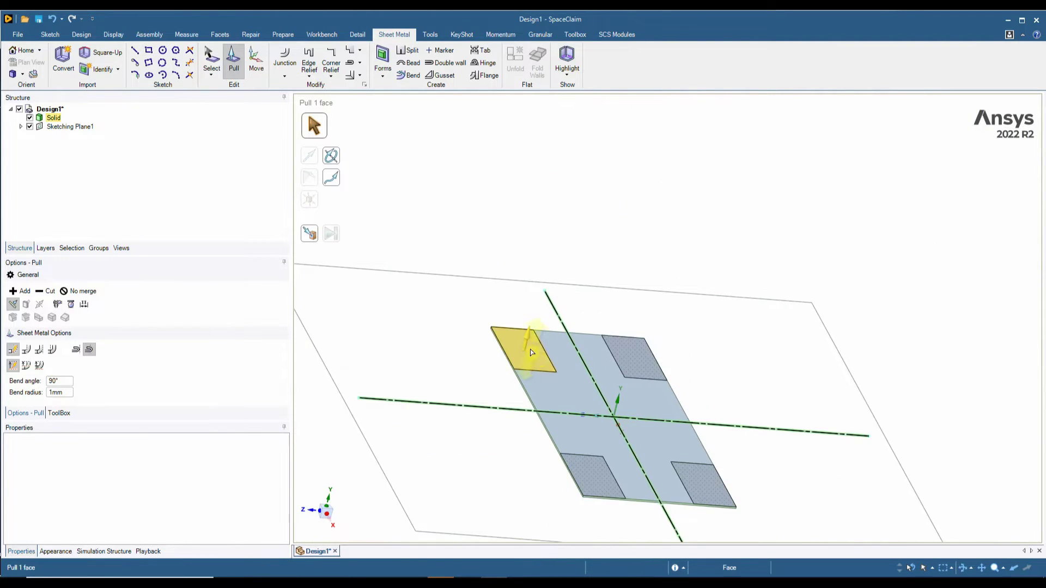
Orbit the cross-shaped plate and check the design's properties
{"action": "middle_click_drag", "start_coordinate": [435, 350], "coordinate": [528, 410]}
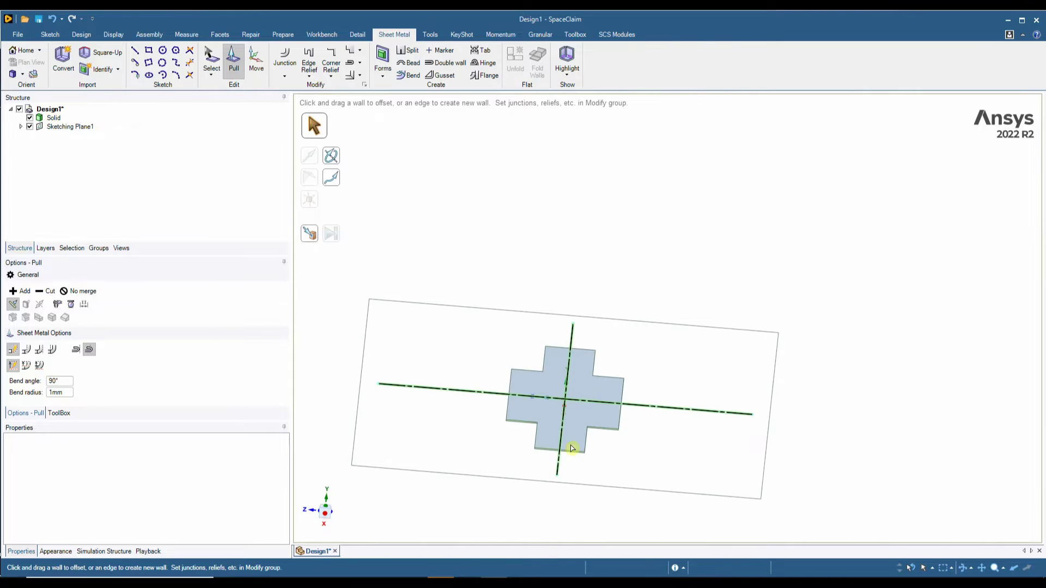
{"action": "left_click", "coordinate": [49, 109]}
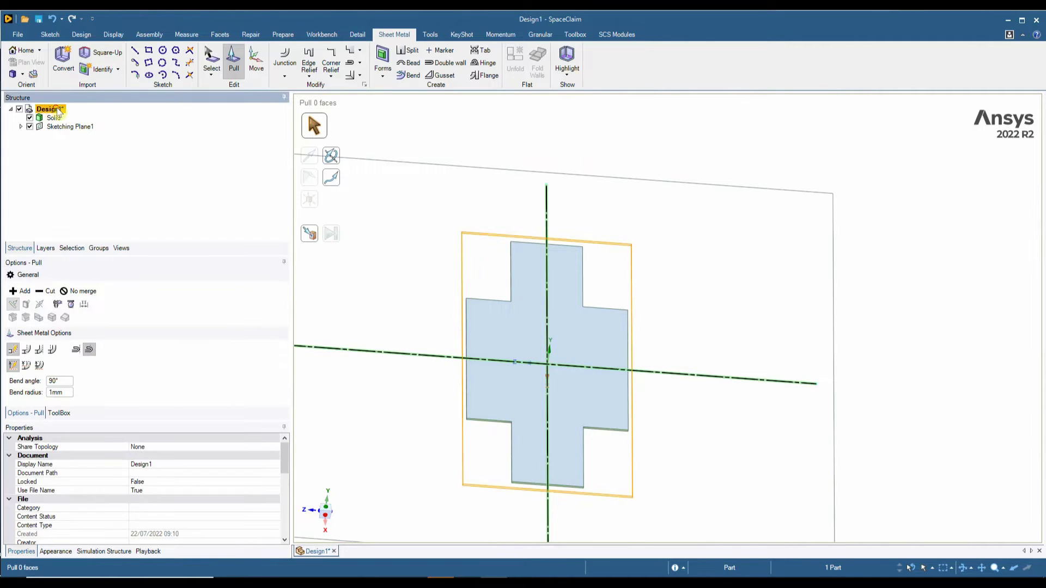
{"action": "left_click_drag", "start_coordinate": [286, 458], "coordinate": [284, 514]}
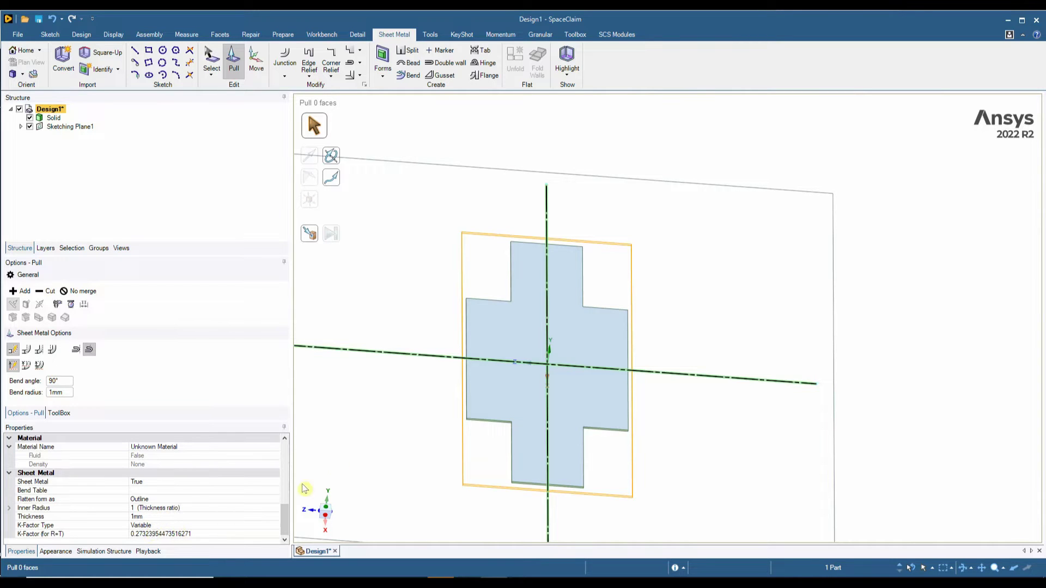
{"action": "left_click", "coordinate": [397, 427]}
{"action": "mouse_move", "coordinate": [398, 427]}
{"action": "middle_mouse_down"}
{"action": "mouse_move", "coordinate": [411, 397]}
{"action": "mouse_move", "coordinate": [439, 472]}
{"action": "mouse_move", "coordinate": [402, 460]}
{"action": "mouse_move", "coordinate": [469, 434]}
{"action": "mouse_move", "coordinate": [469, 390]}
{"action": "mouse_move", "coordinate": [502, 403]}
{"action": "middle_mouse_up"}
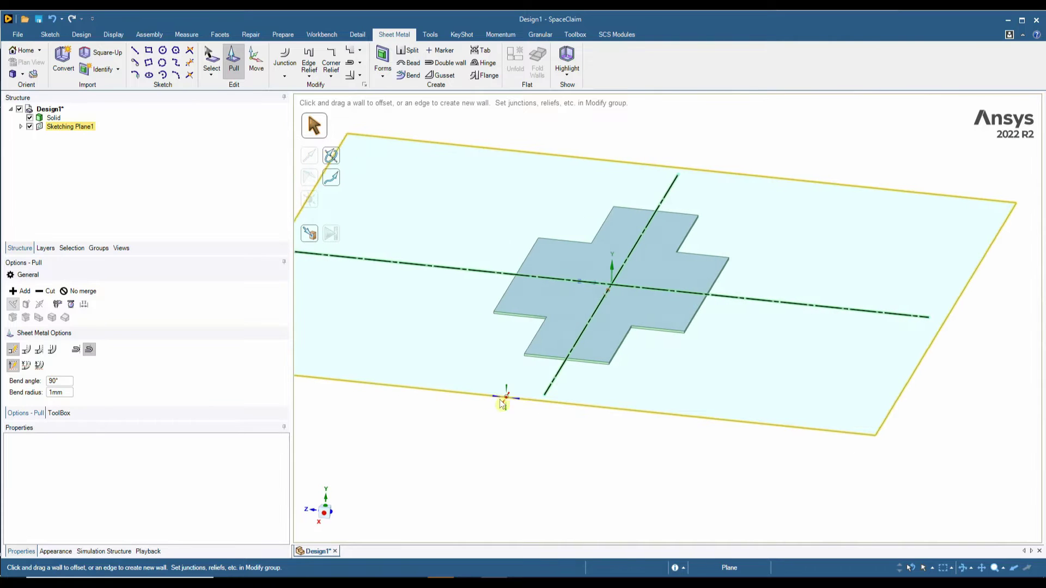
Hide the sketch plane and pull the cross's top and bottom edges down into walls
{"action": "left_click", "coordinate": [29, 126]}
{"action": "left_click", "coordinate": [543, 359]}
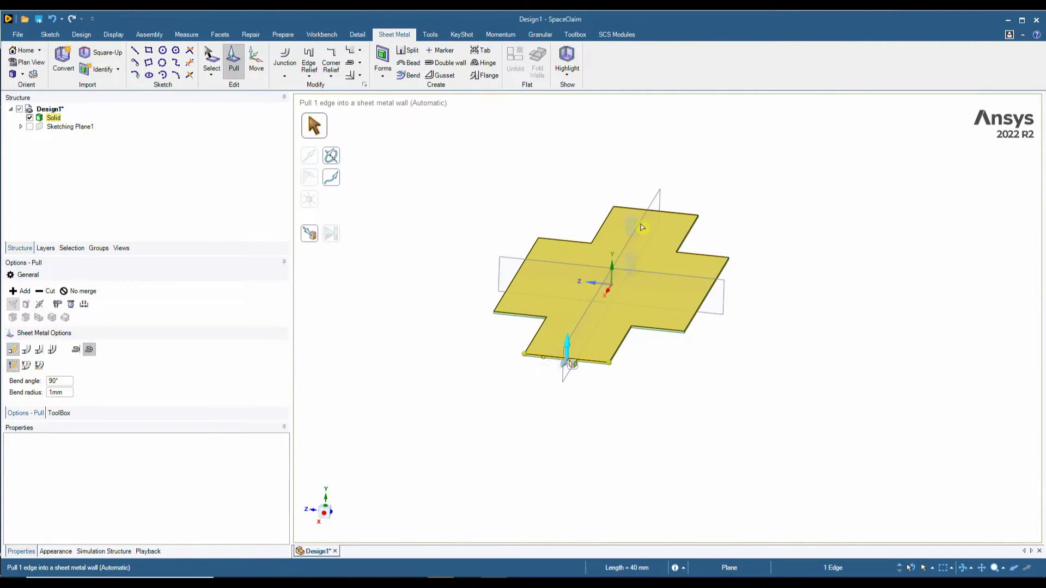
{"action": "left_click", "coordinate": [651, 211], "text": "ctrl"}
{"action": "middle_click_drag", "start_coordinate": [622, 419], "coordinate": [599, 366]}
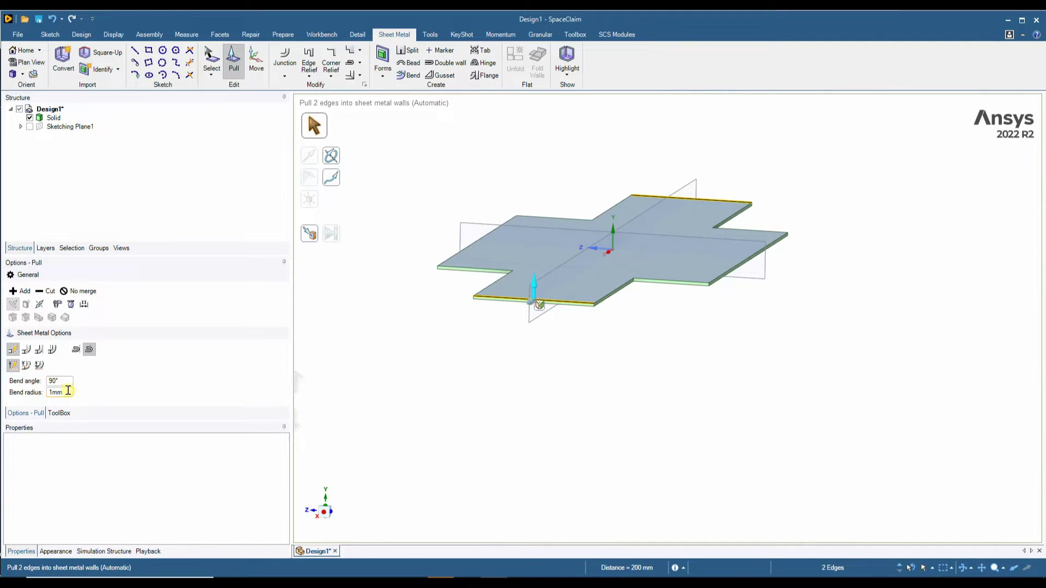
{"action": "left_click_drag", "start_coordinate": [416, 278], "coordinate": [422, 341]}
Round the wall's short corner edges with a 5 mm radius
{"action": "scroll", "coordinate": [474, 367], "scroll_direction": "up", "scroll_amount": 3}
{"action": "scroll", "coordinate": [474, 366], "scroll_direction": "up", "scroll_amount": 4}
{"action": "left_click", "coordinate": [465, 355]}
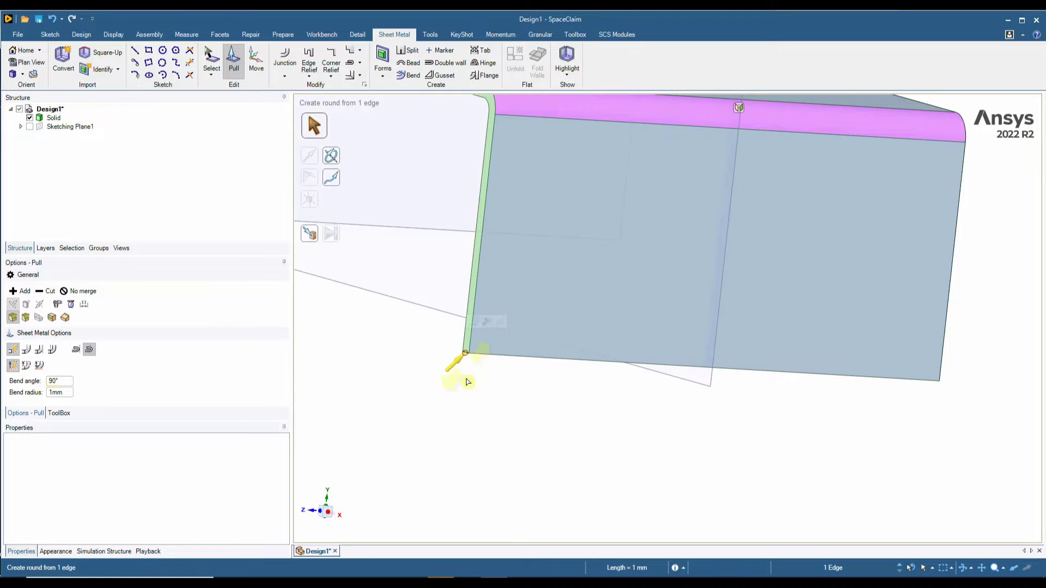
{"action": "left_click_drag", "start_coordinate": [466, 390], "coordinate": [566, 327]}
{"action": "middle_click_drag", "start_coordinate": [566, 327], "coordinate": [417, 291]}
Pull the cross's left and right edges down into walls
{"action": "left_click", "coordinate": [427, 272]}
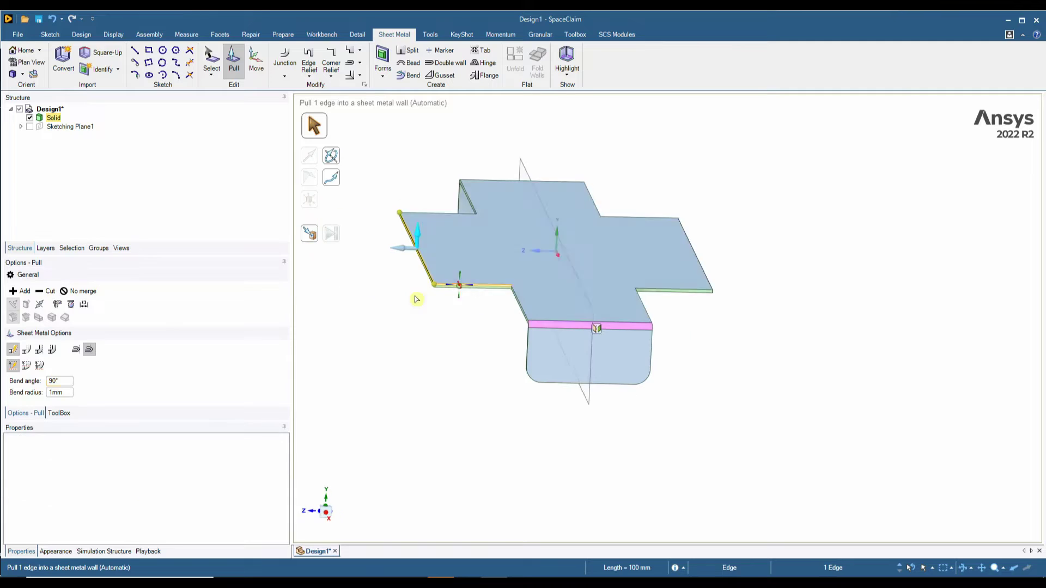
{"action": "left_click", "coordinate": [699, 250], "text": "ctrl"}
{"action": "left_click_drag", "start_coordinate": [766, 327], "coordinate": [769, 362]}
{"action": "scroll", "coordinate": [763, 374], "scroll_direction": "down", "scroll_amount": 3}
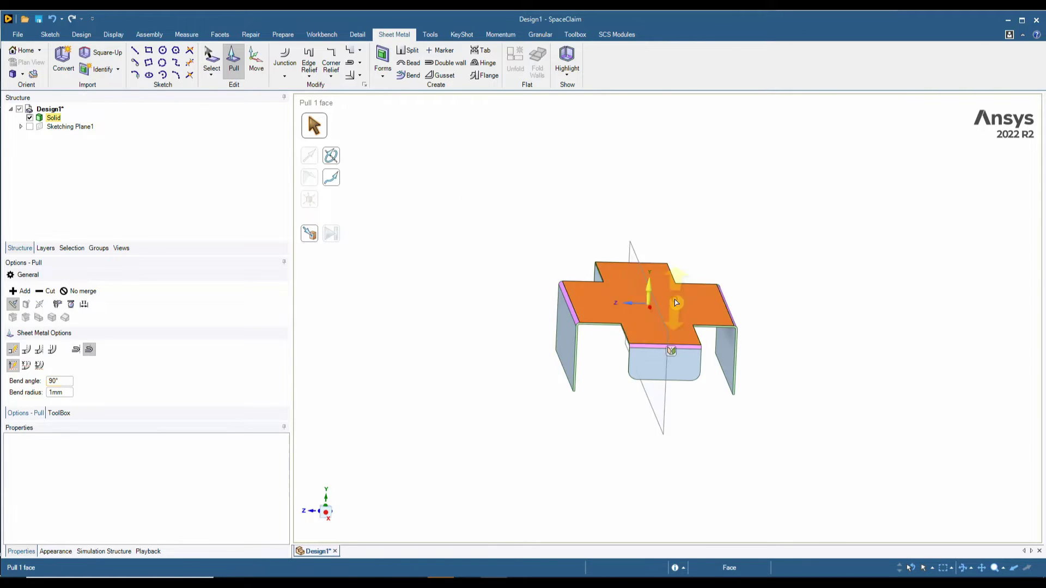
{"action": "left_click", "coordinate": [677, 303]}
Unfold the bent part into its 236 × 164.38 mm flat pattern
{"action": "left_click", "coordinate": [515, 60]}
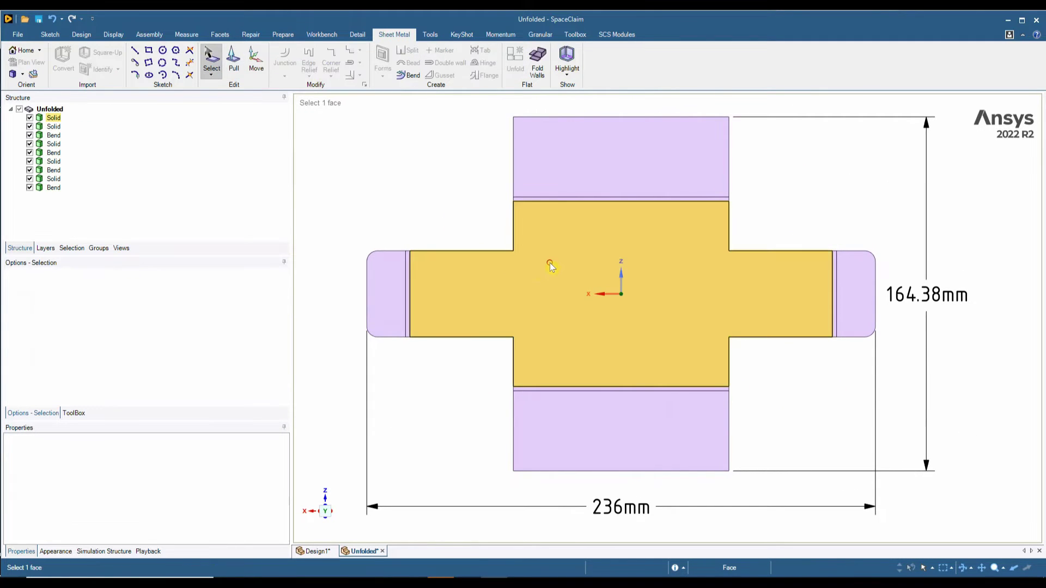
{"action": "left_click", "coordinate": [550, 264]}
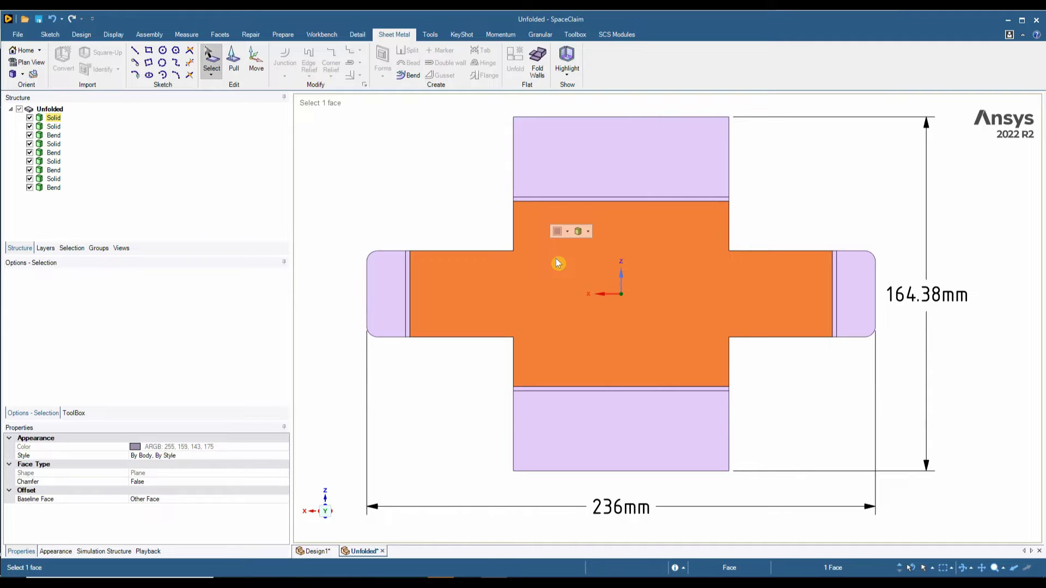
{"action": "left_click", "coordinate": [478, 231]}
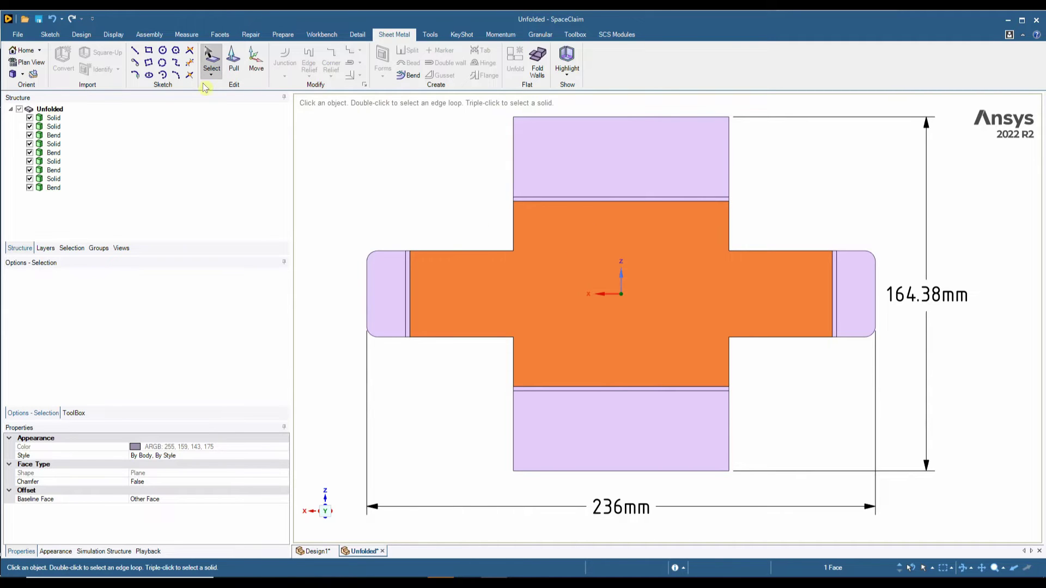
Sketch a centred rectangle of about 26 × 76 mm on the pattern and delete it as a hole
{"action": "left_click", "coordinate": [149, 50]}
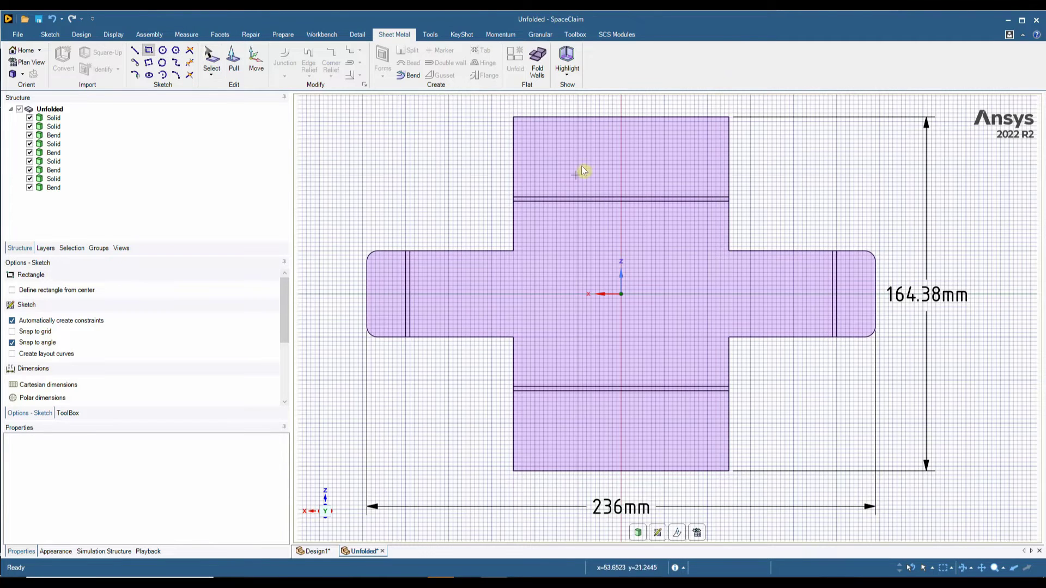
{"action": "left_click", "coordinate": [91, 292]}
{"action": "left_click", "coordinate": [620, 241]}
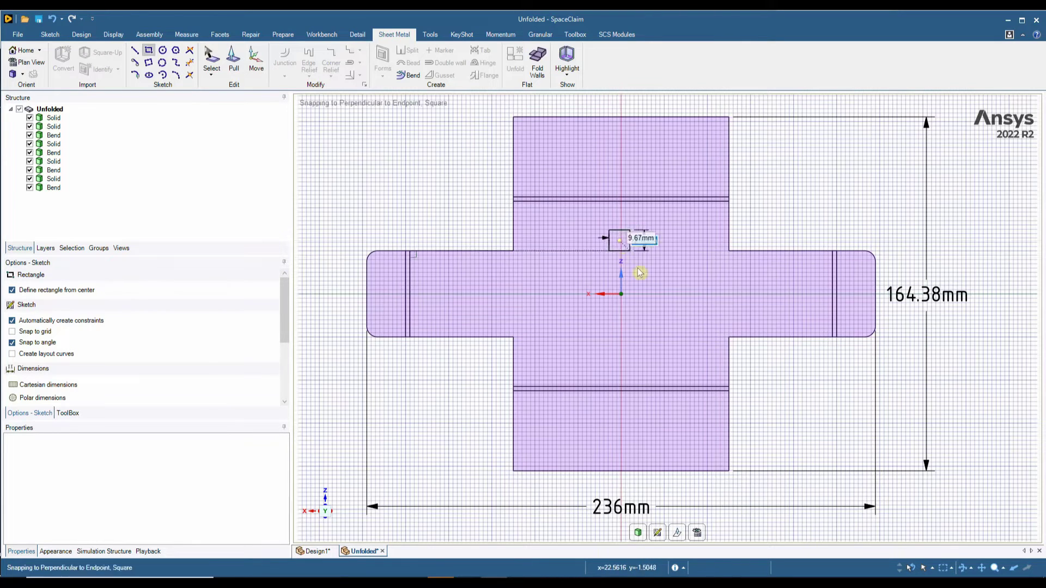
{"action": "left_click", "coordinate": [647, 323]}
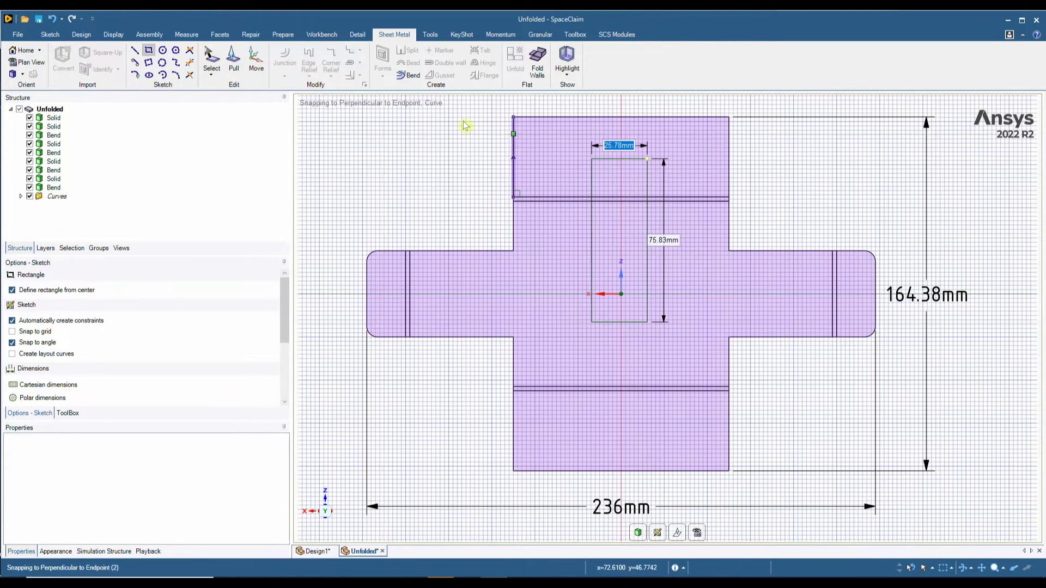
{"action": "left_click", "coordinate": [242, 70]}
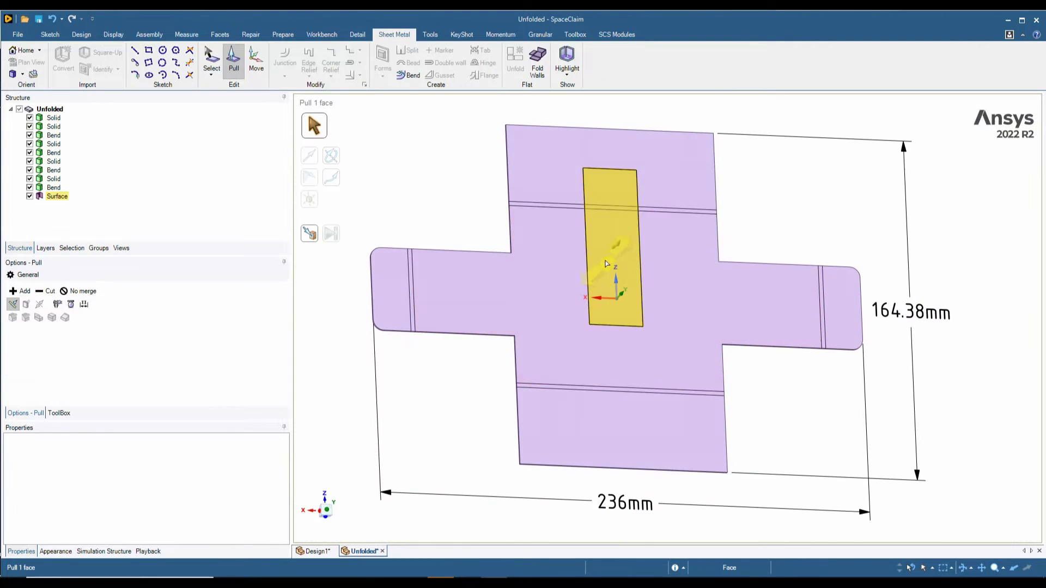
{"action": "left_click", "coordinate": [606, 264]}
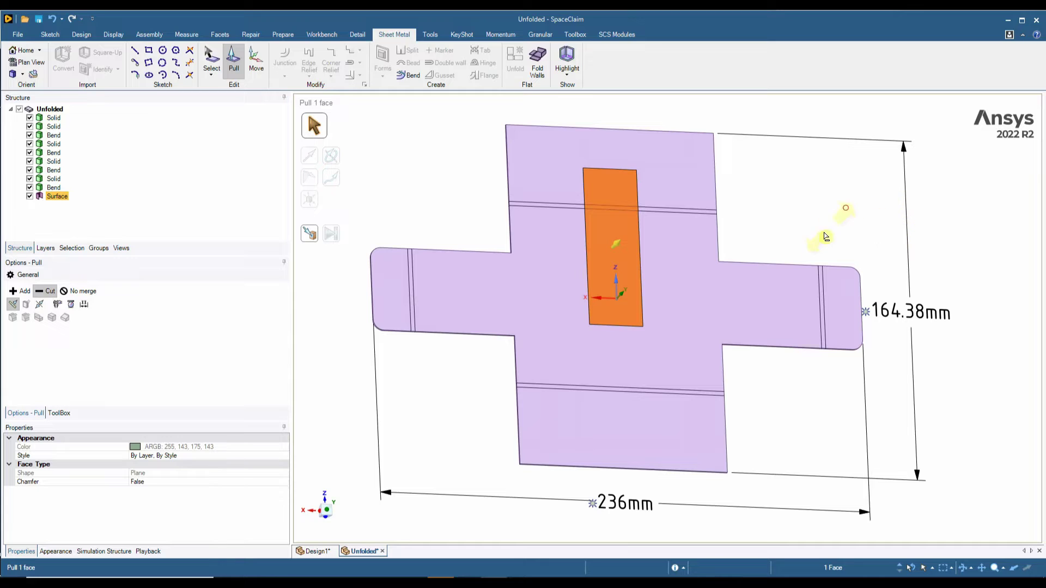
{"action": "key", "text": "Delete"}
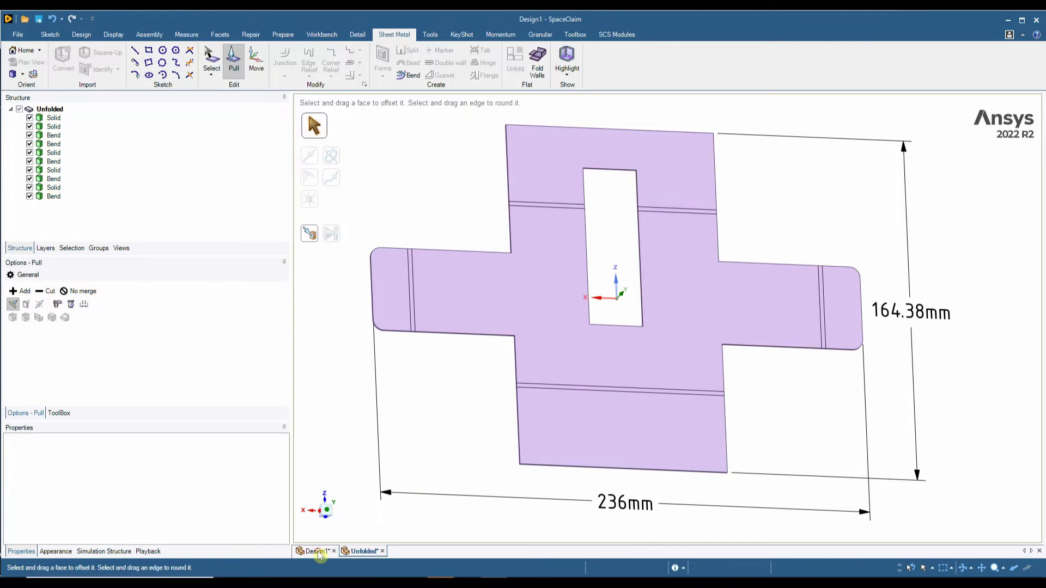
Inspect the Component1 enclosure from several sides and select its 4 mm rounded top-front edge
{"action": "left_click", "coordinate": [561, 464]}
{"action": "middle_click_drag", "start_coordinate": [561, 464], "coordinate": [602, 468]}
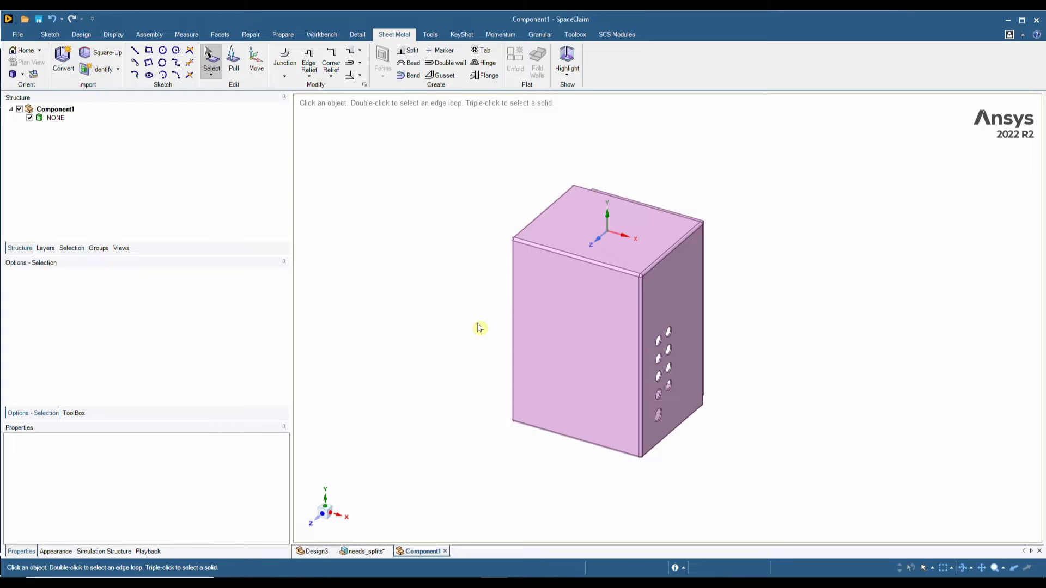
{"action": "middle_click_drag", "start_coordinate": [465, 358], "coordinate": [497, 296]}
{"action": "scroll", "coordinate": [564, 226], "scroll_direction": "up", "scroll_amount": 8}
{"action": "scroll", "coordinate": [566, 224], "scroll_direction": "down", "scroll_amount": 3}
{"action": "scroll", "coordinate": [577, 163], "scroll_direction": "up", "scroll_amount": 5}
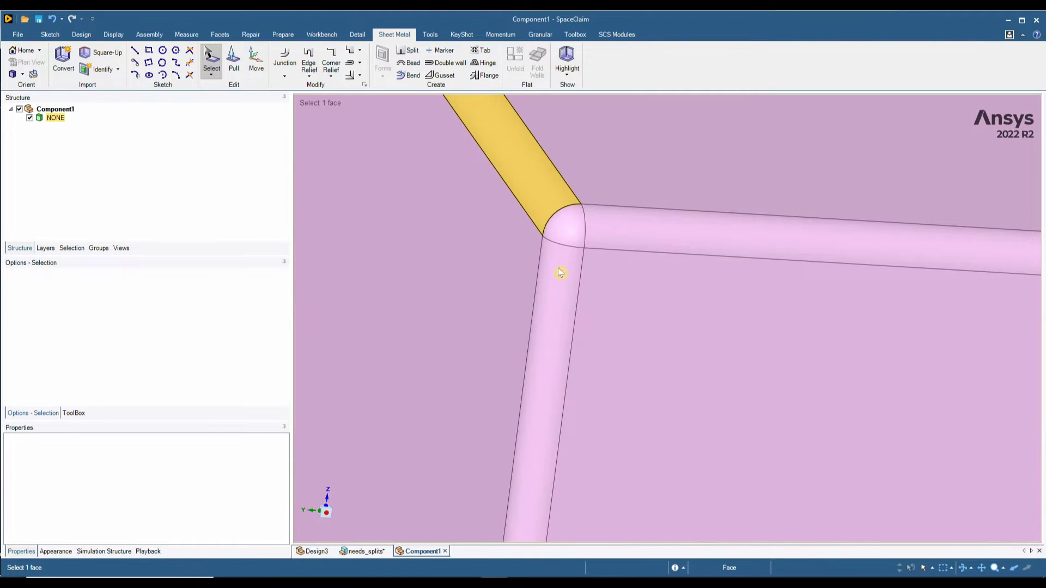
{"action": "scroll", "coordinate": [582, 227], "scroll_direction": "down", "scroll_amount": 5}
{"action": "scroll", "coordinate": [581, 226], "scroll_direction": "down", "scroll_amount": 5}
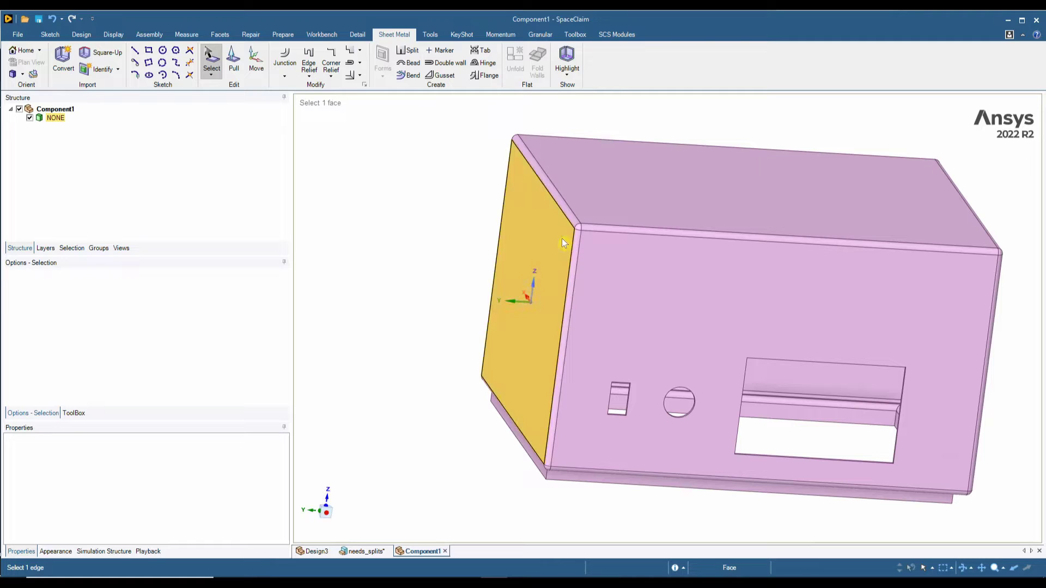
{"action": "key", "text": "Escape"}
{"action": "middle_click_drag", "start_coordinate": [479, 281], "coordinate": [432, 271]}
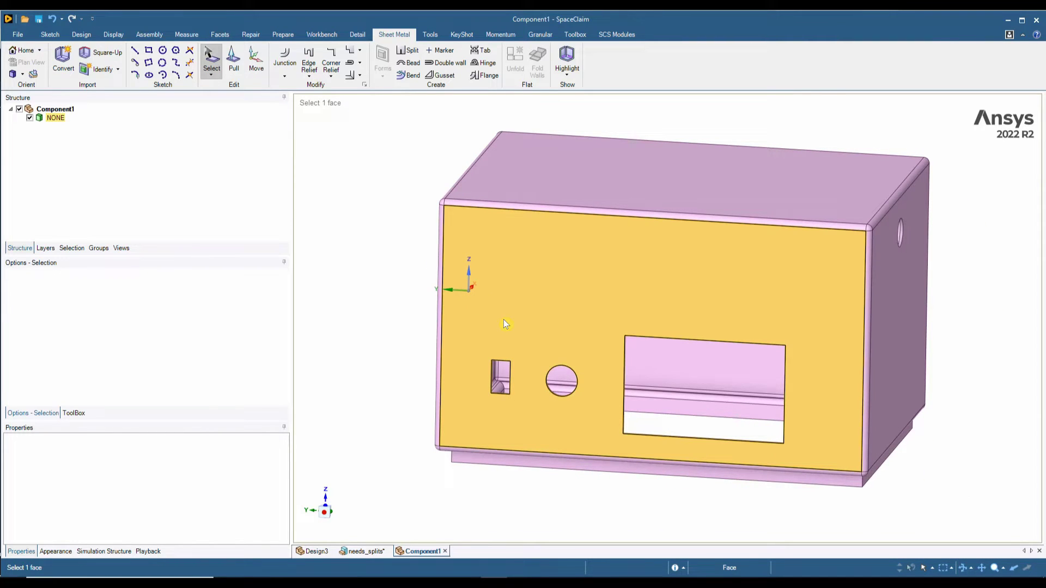
{"action": "middle_click_drag", "start_coordinate": [503, 321], "coordinate": [493, 326]}
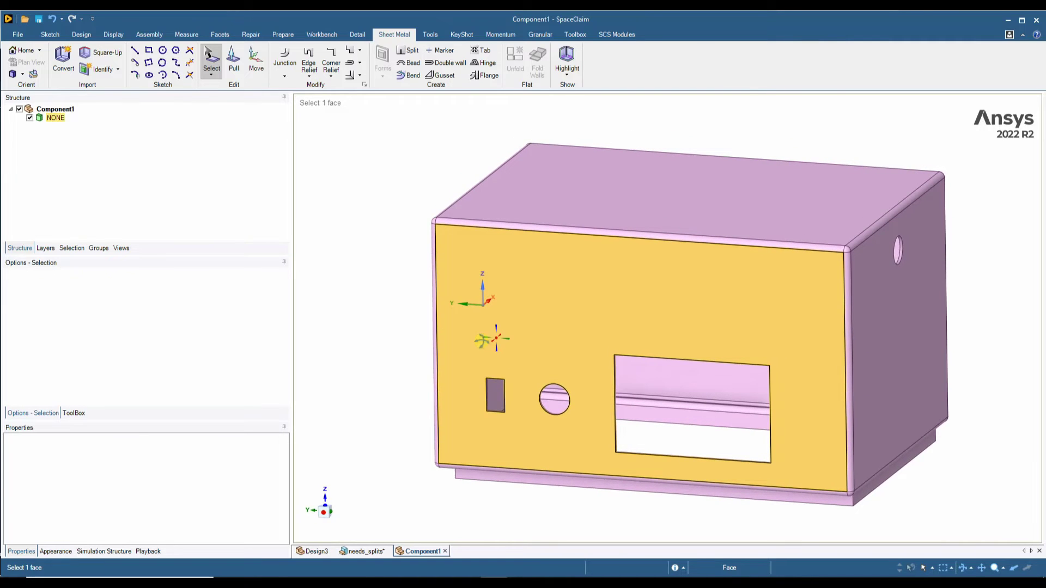
{"action": "left_click", "coordinate": [512, 227]}
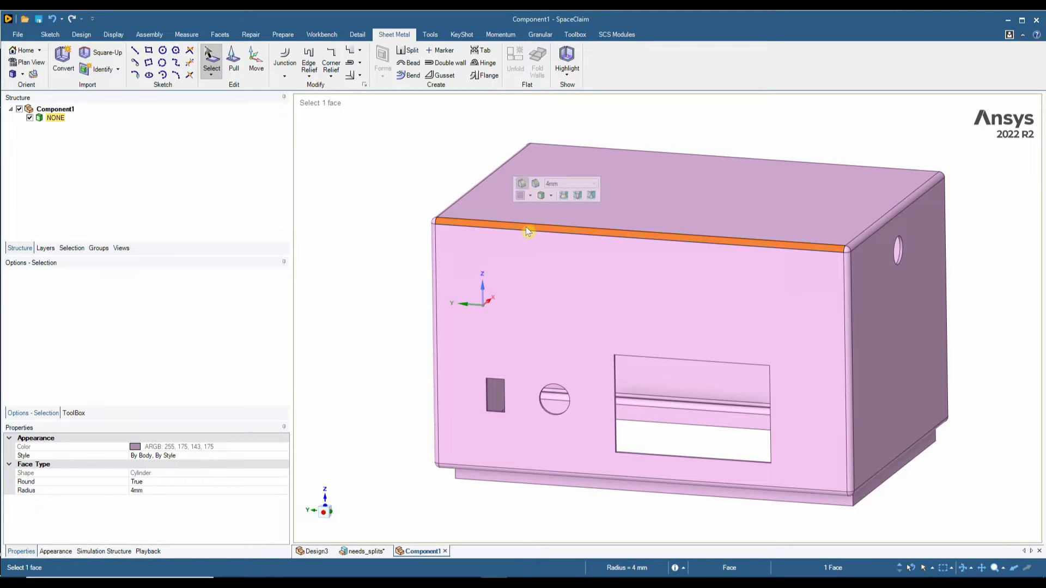
Select all 48 rounds of 4 mm or less and fill them to square the corners
{"action": "left_click", "coordinate": [77, 250]}
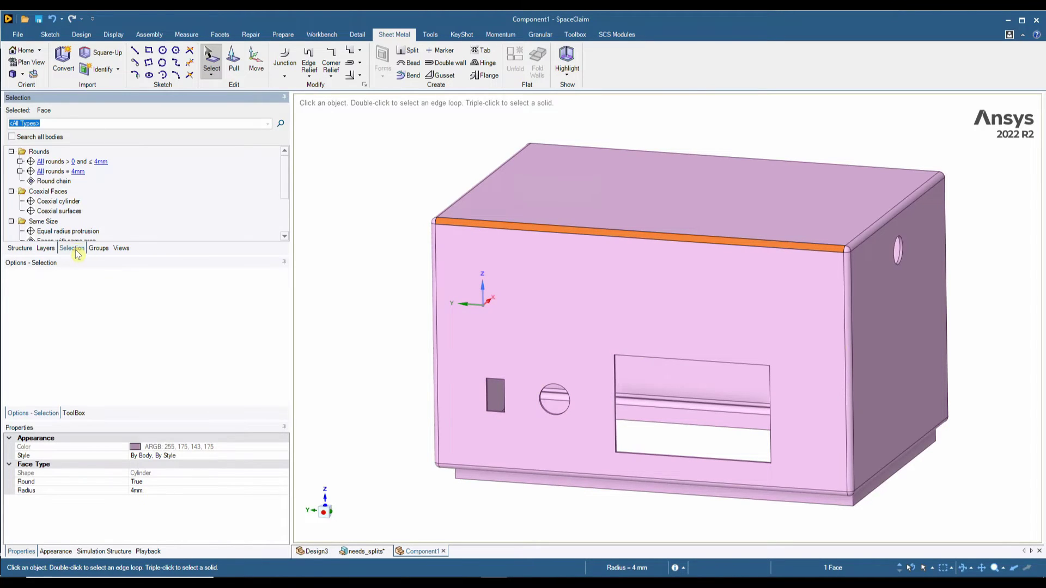
{"action": "left_click", "coordinate": [55, 166]}
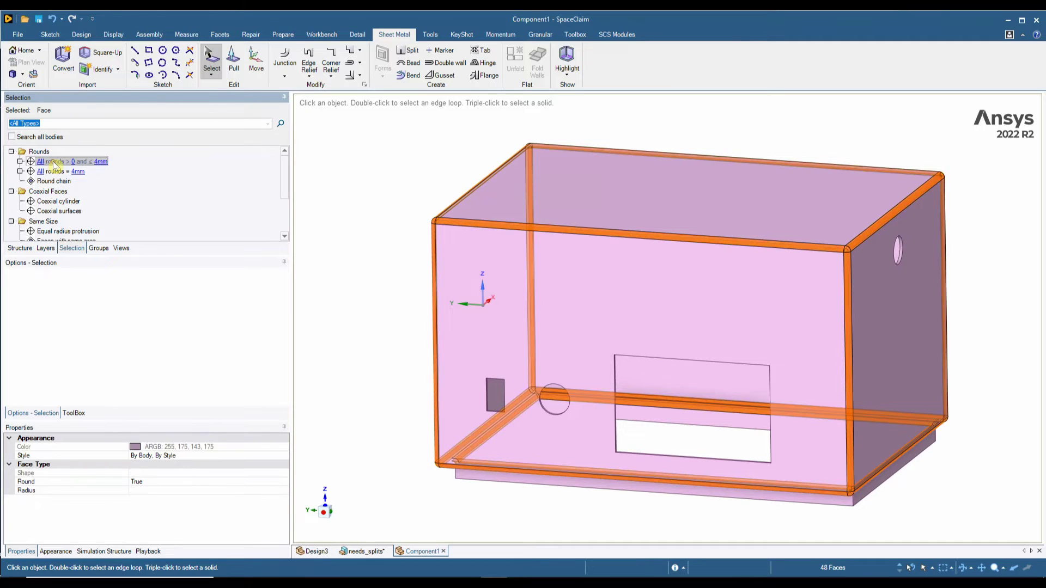
{"action": "left_click", "coordinate": [81, 35]}
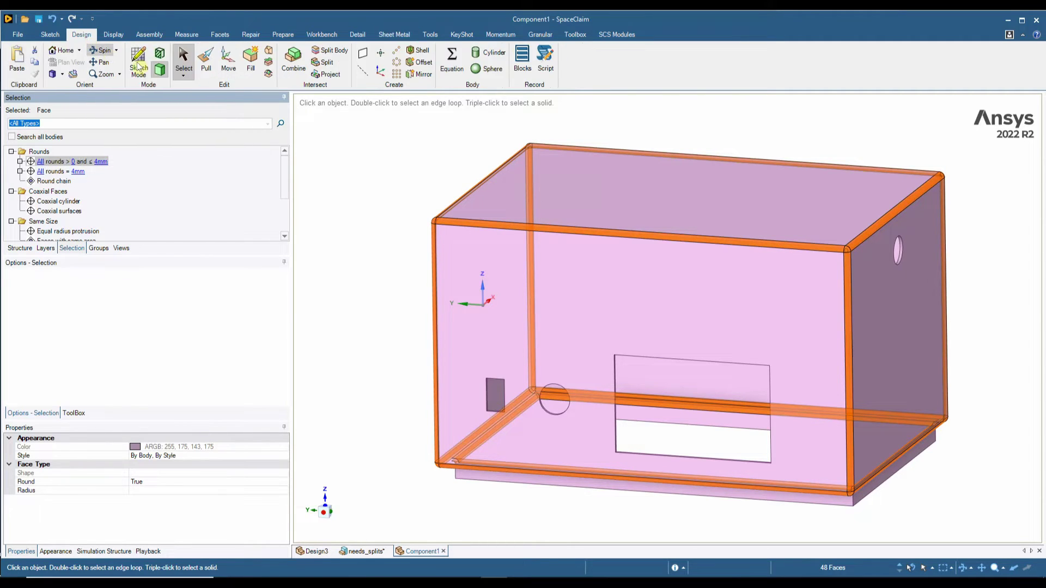
{"action": "left_click", "coordinate": [250, 60]}
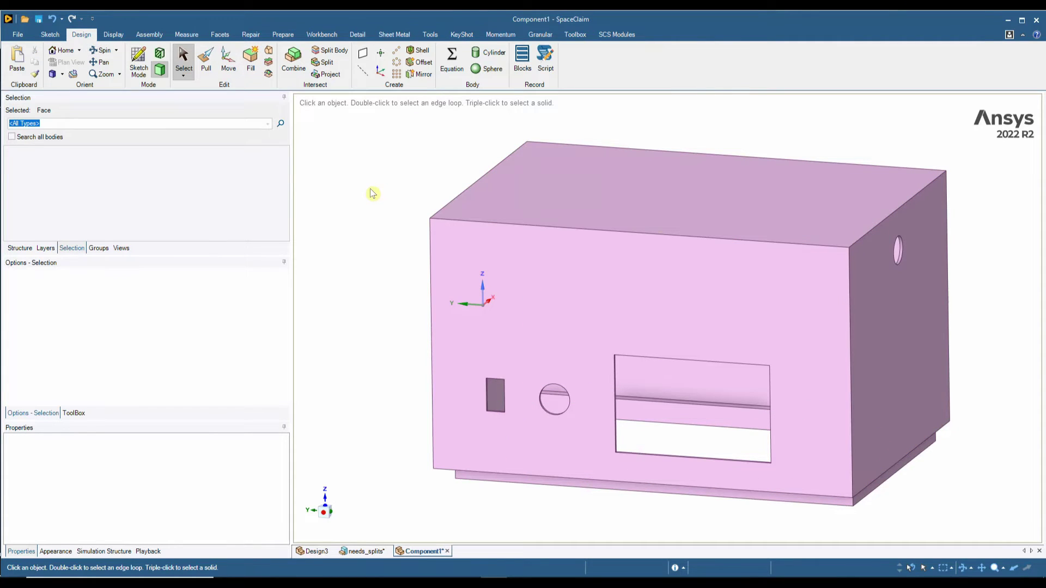
{"action": "middle_click_drag", "start_coordinate": [511, 388], "coordinate": [473, 176]}
Convert the box to sheet metal with the front face as reference, converting the bottom edges
{"action": "left_click", "coordinate": [396, 35]}
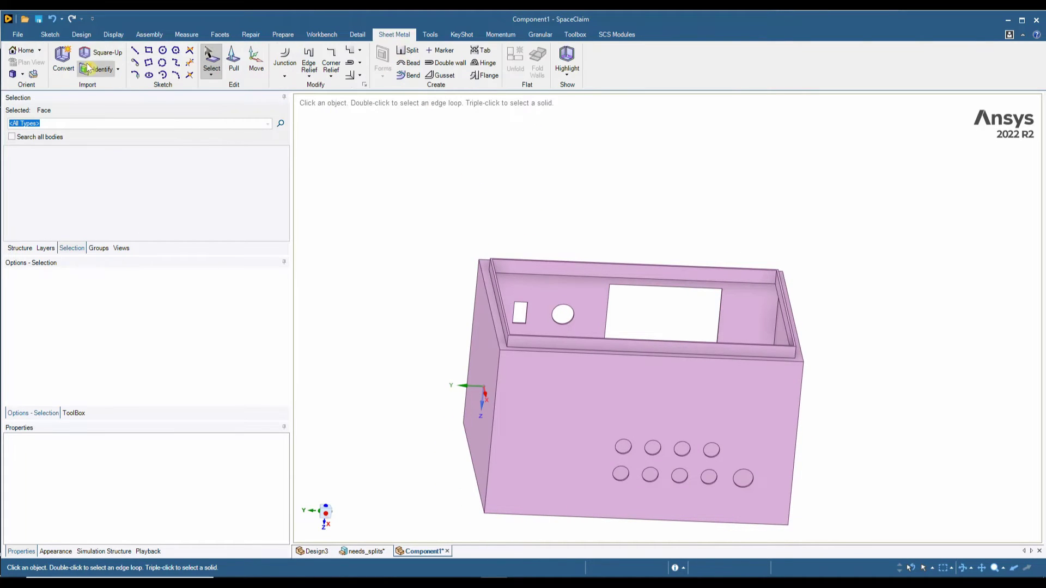
{"action": "left_click", "coordinate": [63, 59]}
{"action": "left_click", "coordinate": [518, 375]}
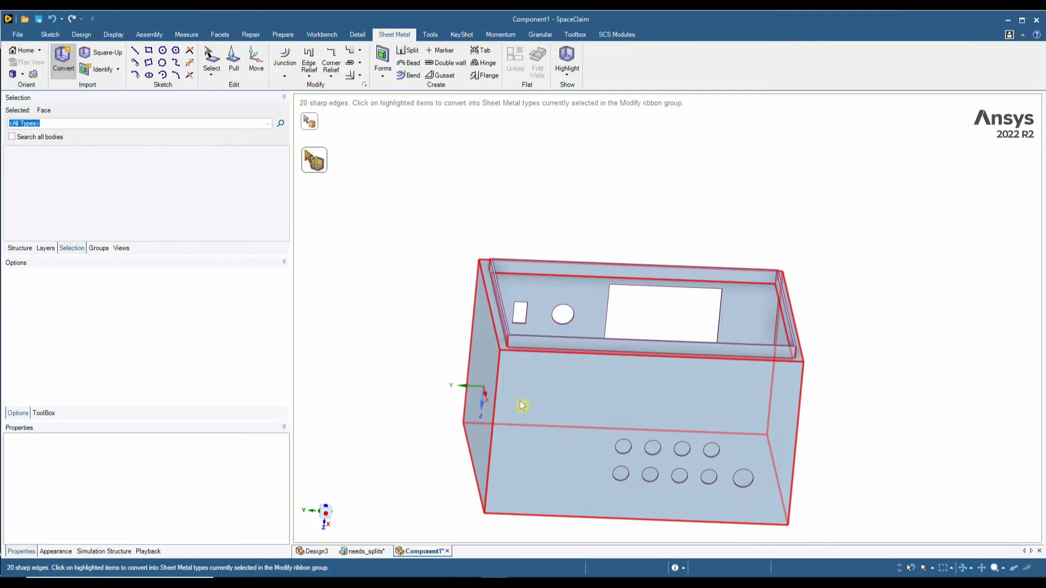
{"action": "left_click", "coordinate": [326, 513]}
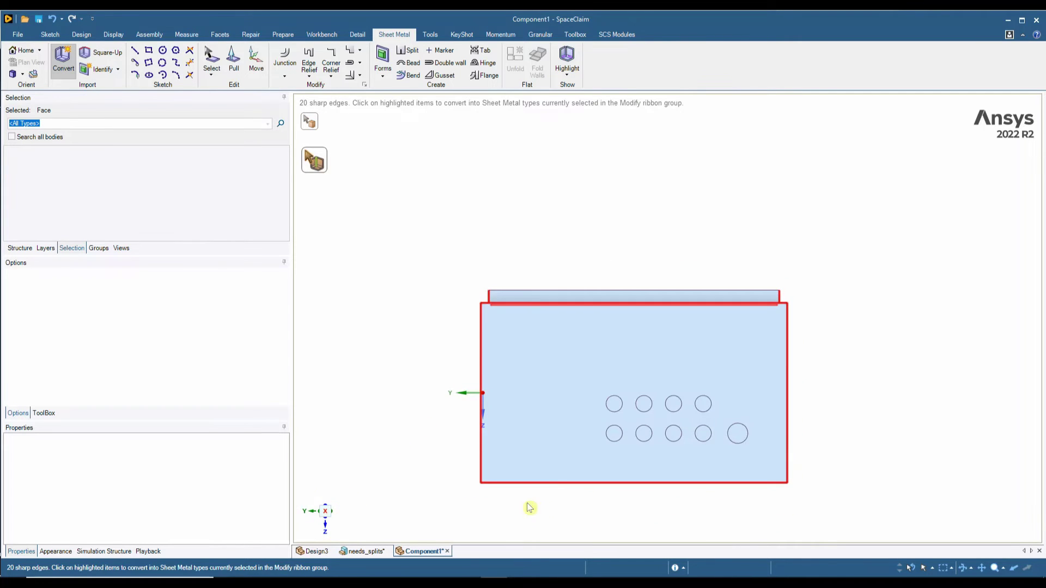
{"action": "scroll", "coordinate": [537, 510], "scroll_direction": "up", "scroll_amount": 2}
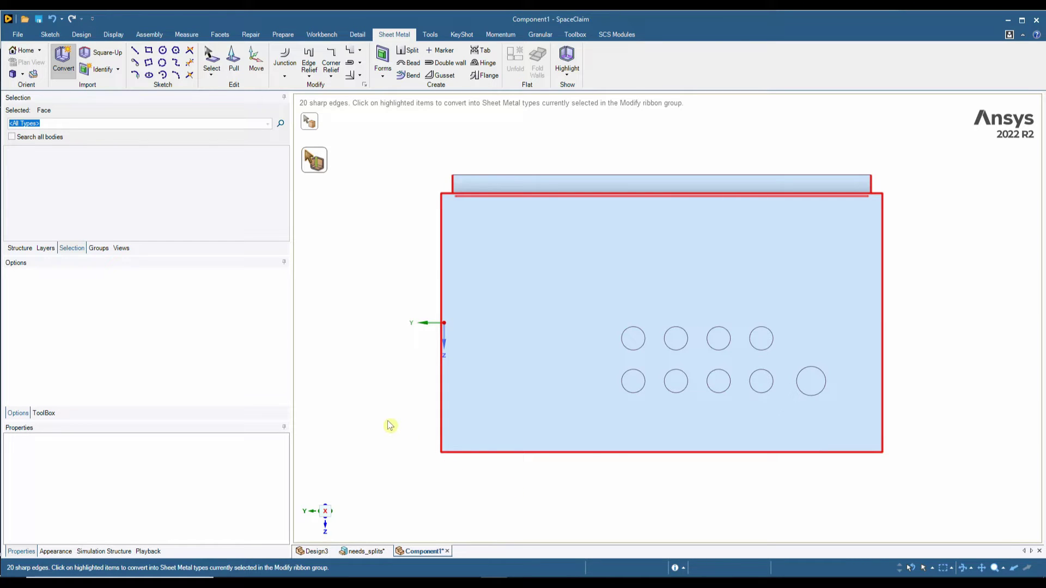
{"action": "left_click_drag", "start_coordinate": [383, 417], "coordinate": [938, 528]}
{"action": "middle_click_drag", "start_coordinate": [534, 504], "coordinate": [390, 513]}
{"action": "left_click", "coordinate": [327, 511]}
Convert the top flange edges, then all remaining edges using Sharp junctions
{"action": "left_click_drag", "start_coordinate": [406, 164], "coordinate": [908, 200]}
{"action": "middle_click_drag", "start_coordinate": [485, 201], "coordinate": [480, 283]}
{"action": "left_click", "coordinate": [327, 512]}
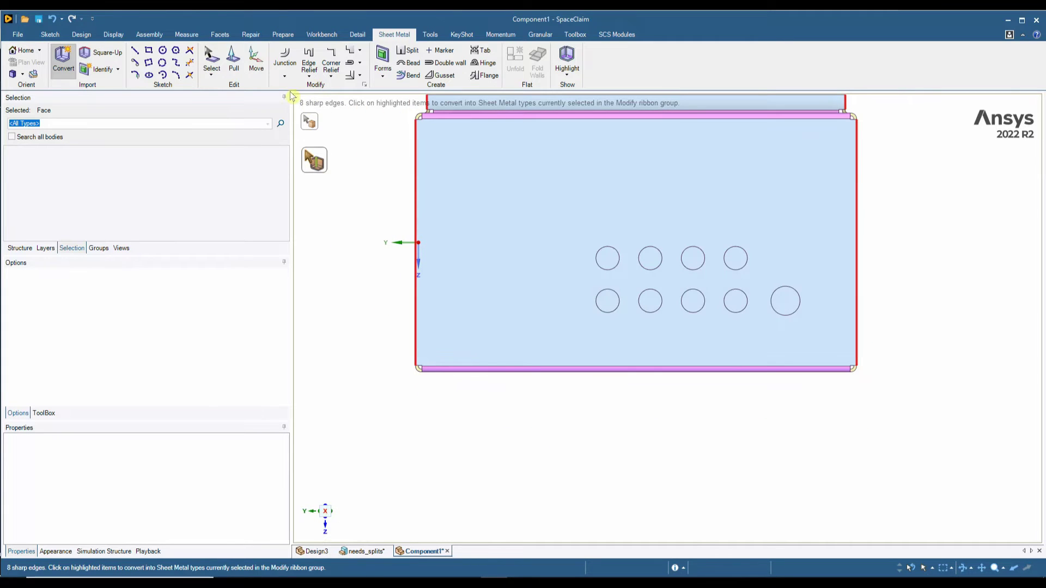
{"action": "left_click", "coordinate": [284, 77]}
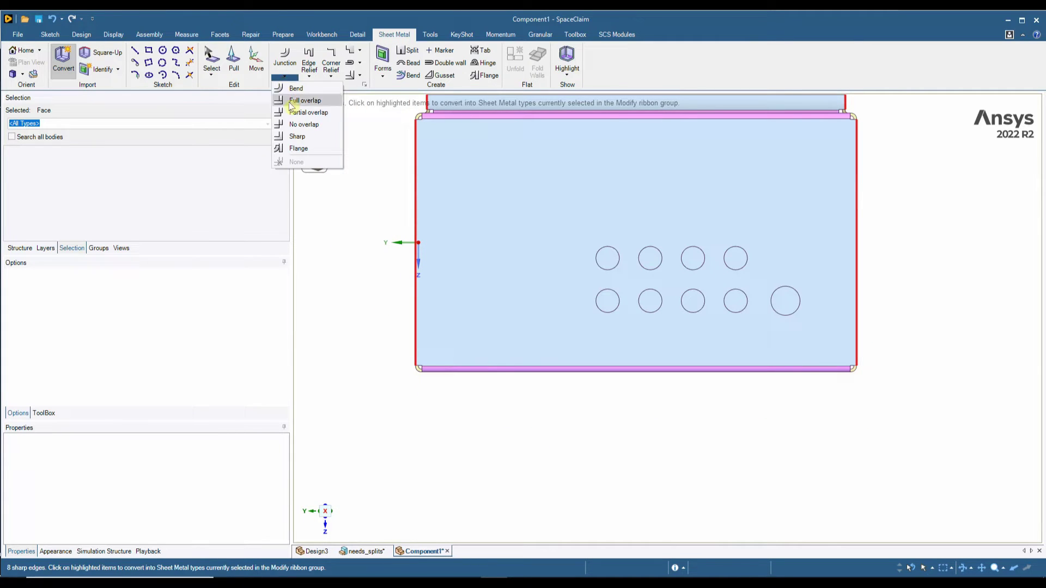
{"action": "left_click", "coordinate": [297, 136]}
{"action": "scroll", "coordinate": [542, 357], "scroll_direction": "down", "scroll_amount": 3}
{"action": "left_click_drag", "start_coordinate": [428, 145], "coordinate": [789, 427]}
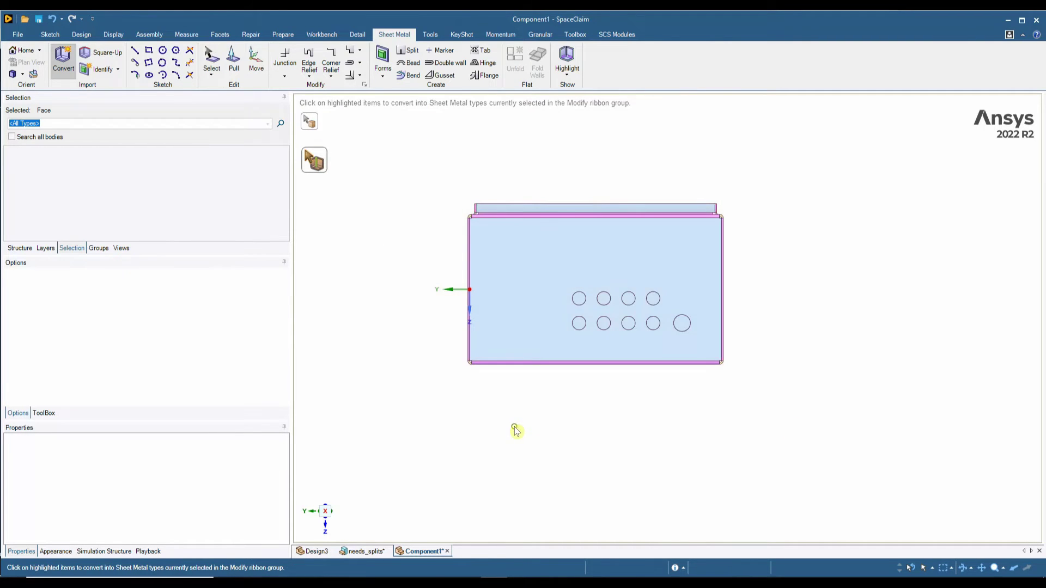
{"action": "mouse_move", "coordinate": [533, 441]}
{"action": "middle_mouse_down"}
{"action": "mouse_move", "coordinate": [555, 460]}
{"action": "mouse_move", "coordinate": [550, 493]}
{"action": "mouse_move", "coordinate": [565, 423]}
{"action": "middle_mouse_up"}
{"action": "key", "text": "Escape"}
Unfold the box from its inner back face into a 310 mm by 220 mm flat pattern
{"action": "left_click", "coordinate": [552, 289]}
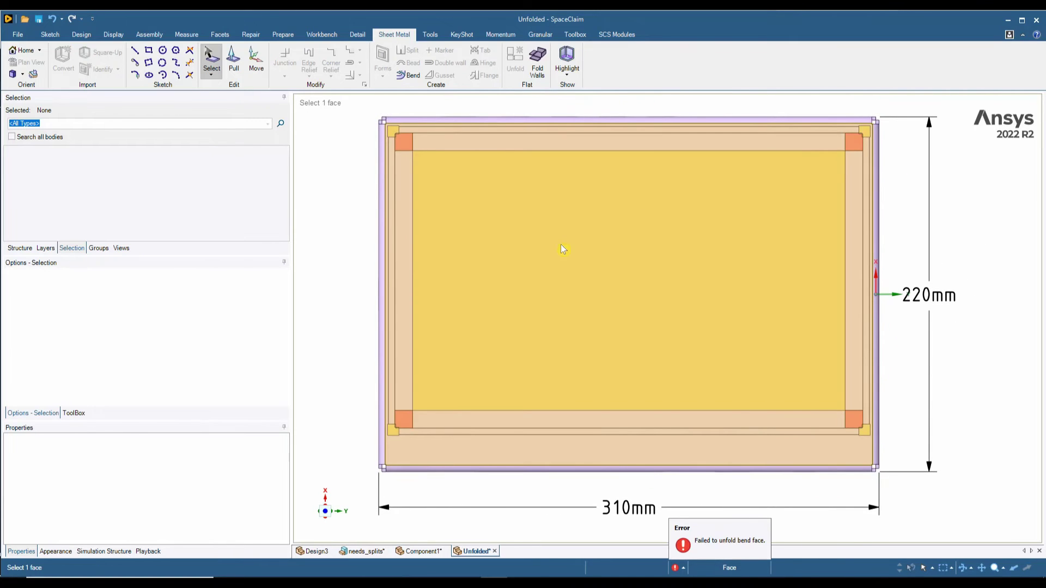
{"action": "scroll", "coordinate": [554, 256], "scroll_direction": "down", "scroll_amount": 2}
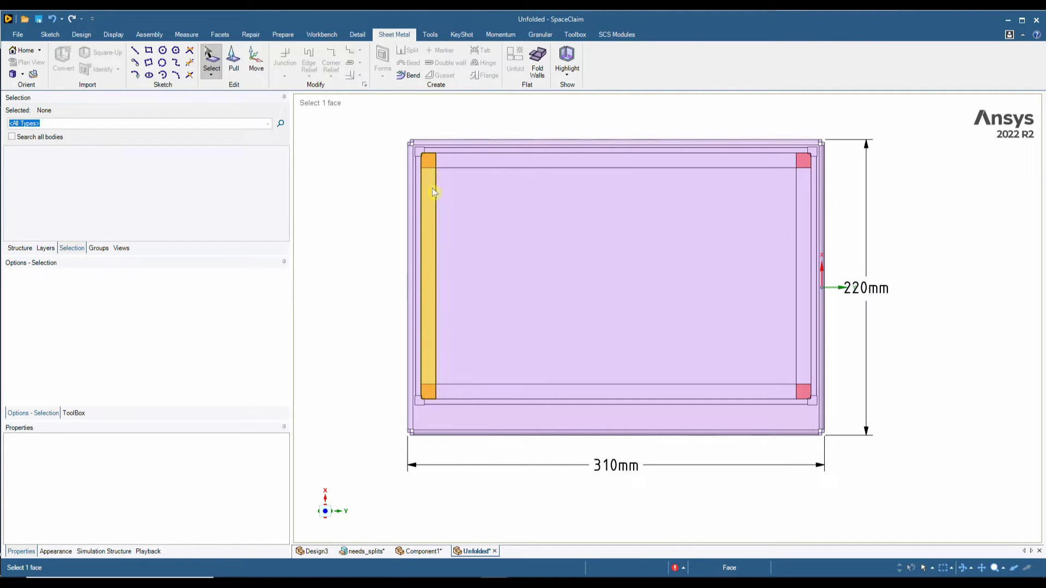
Back in Component1, cut one corner face diagonally with a two-endpoint split line
{"action": "left_click", "coordinate": [429, 550]}
{"action": "left_click", "coordinate": [408, 381]}
{"action": "scroll", "coordinate": [434, 354], "scroll_direction": "up", "scroll_amount": 2}
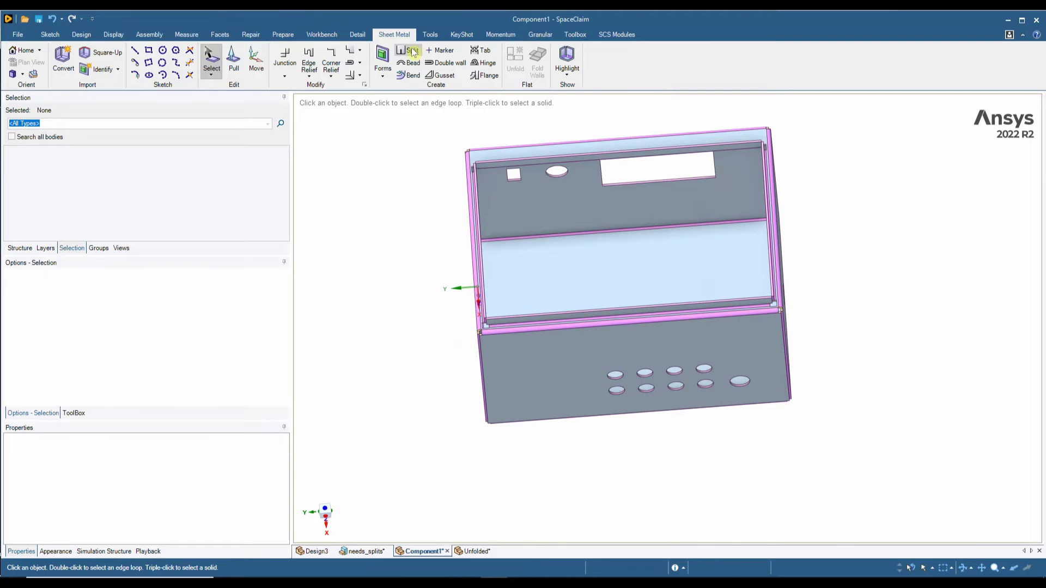
{"action": "left_click", "coordinate": [407, 50]}
{"action": "scroll", "coordinate": [436, 325], "scroll_direction": "up", "scroll_amount": 3}
{"action": "scroll", "coordinate": [545, 344], "scroll_direction": "up", "scroll_amount": 4}
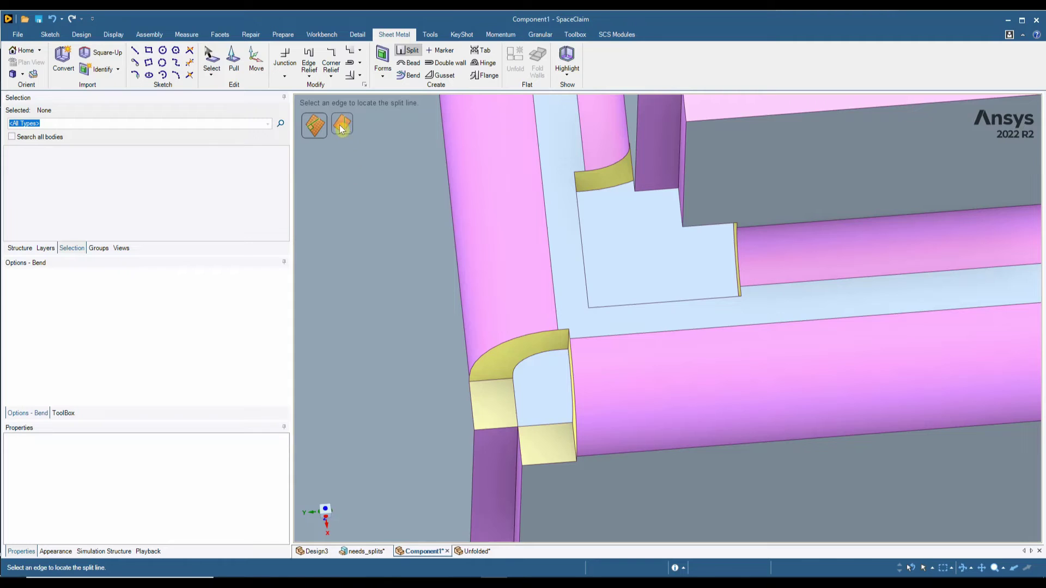
{"action": "left_click", "coordinate": [341, 129]}
{"action": "left_click", "coordinate": [590, 307]}
{"action": "left_click", "coordinate": [569, 329]}
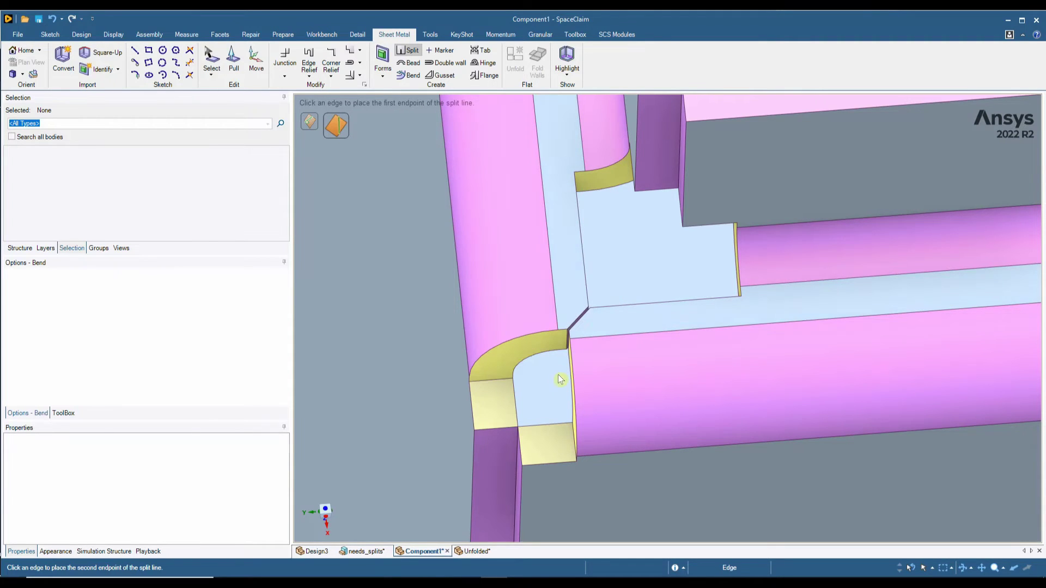
Split the upper-left bend edge at 5% using a single-edge split
{"action": "scroll", "coordinate": [544, 312], "scroll_direction": "down", "scroll_amount": 8}
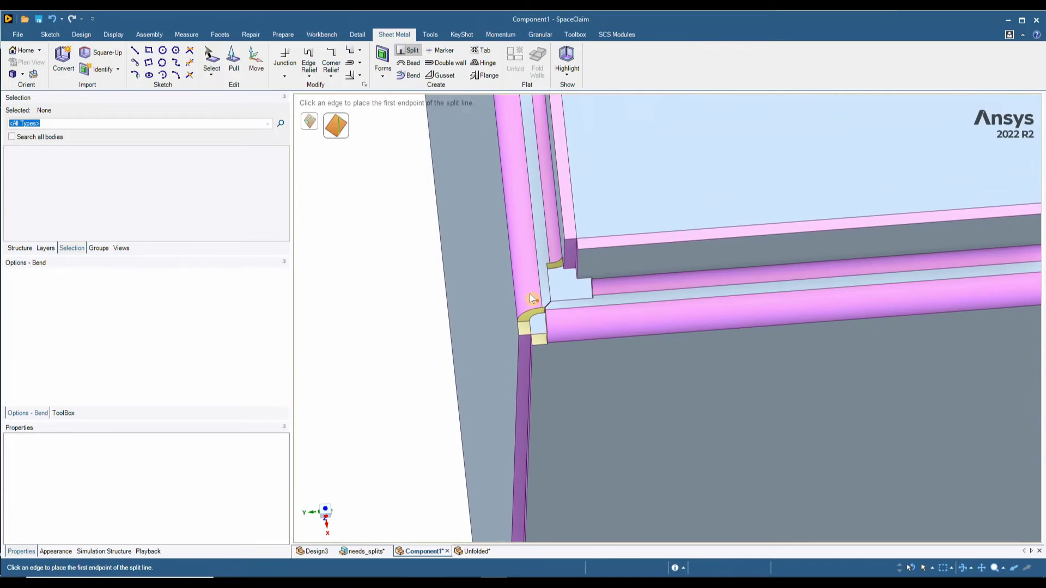
{"action": "scroll", "coordinate": [460, 369], "scroll_direction": "up", "scroll_amount": 3}
{"action": "scroll", "coordinate": [892, 287], "scroll_direction": "up", "scroll_amount": 6}
{"action": "left_click", "coordinate": [810, 255]}
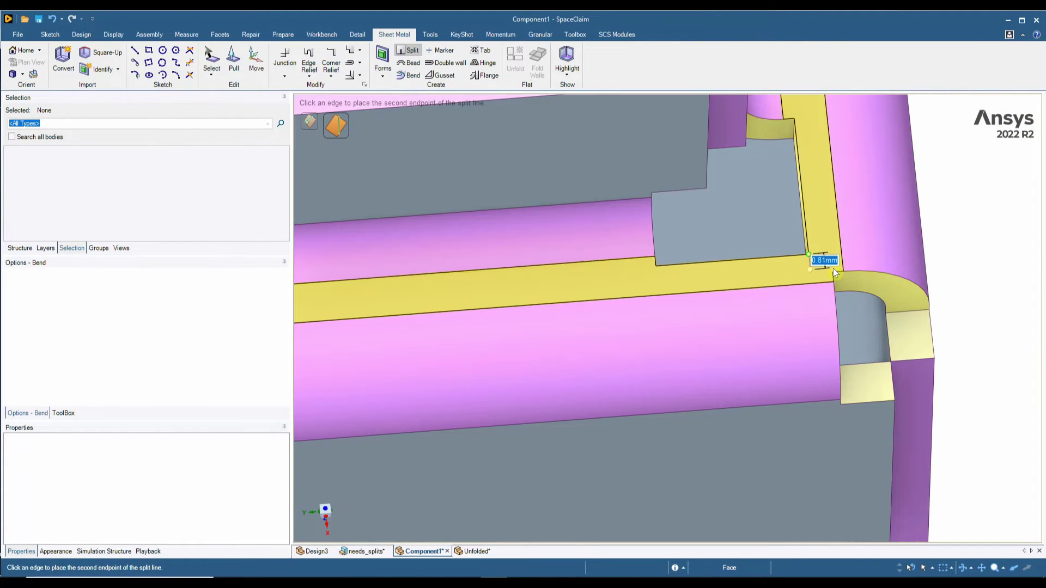
{"action": "left_click", "coordinate": [813, 329]}
{"action": "scroll", "coordinate": [812, 325], "scroll_direction": "down", "scroll_amount": 10}
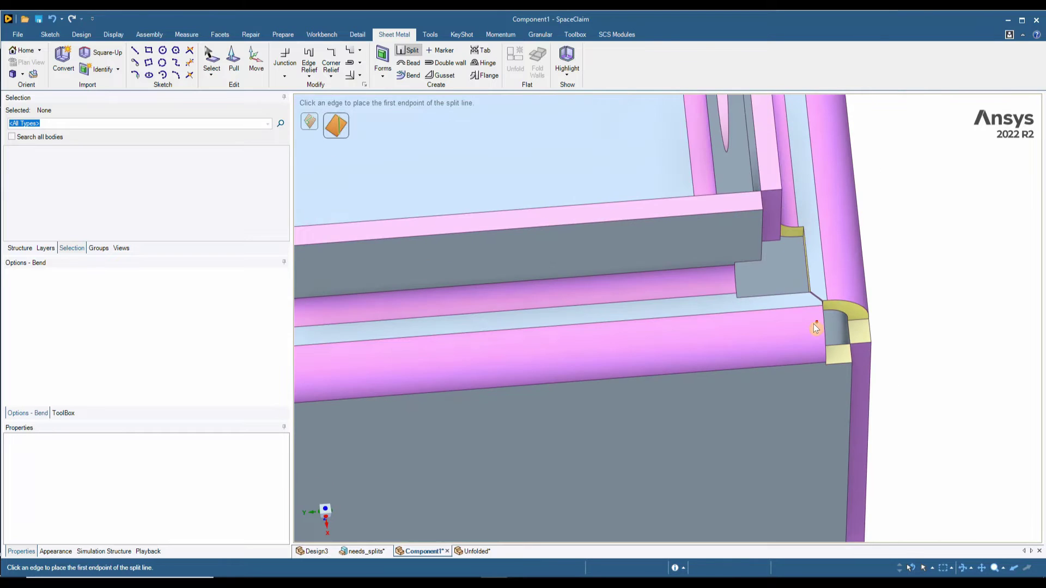
{"action": "scroll", "coordinate": [584, 198], "scroll_direction": "up", "scroll_amount": 10}
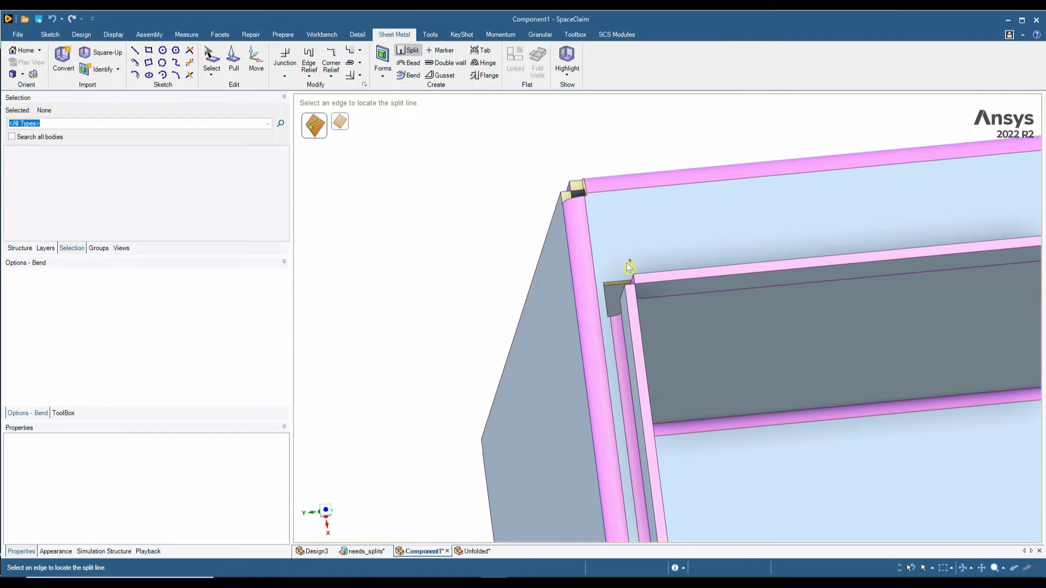
{"action": "left_click", "coordinate": [310, 121]}
{"action": "scroll", "coordinate": [627, 272], "scroll_direction": "up", "scroll_amount": 5}
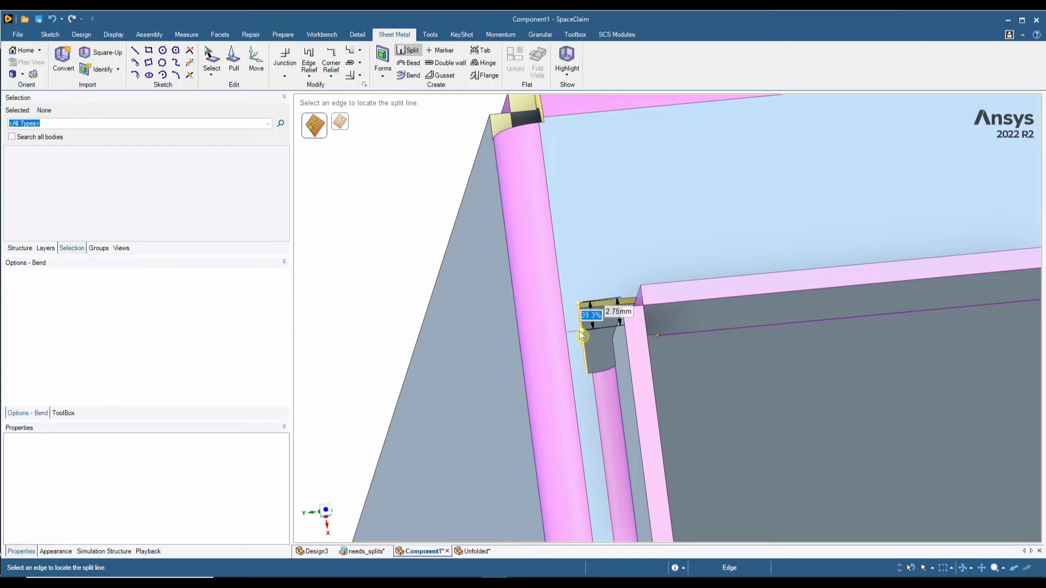
{"action": "type", "text": "5"}
Apply the 5% split and make the upper split bend section a no-overlap junction
{"action": "left_click", "coordinate": [578, 378]}
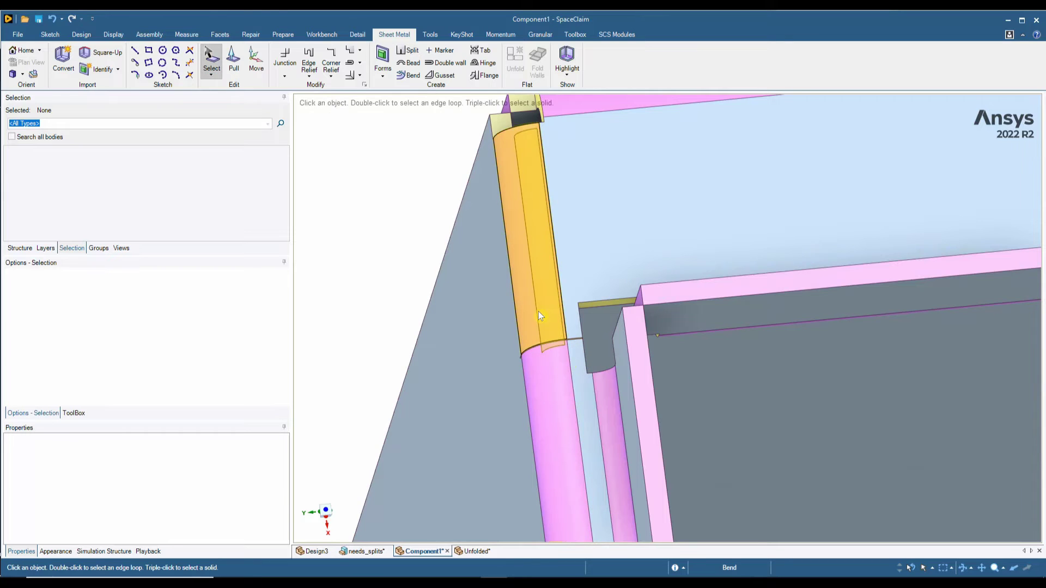
{"action": "left_click", "coordinate": [535, 282]}
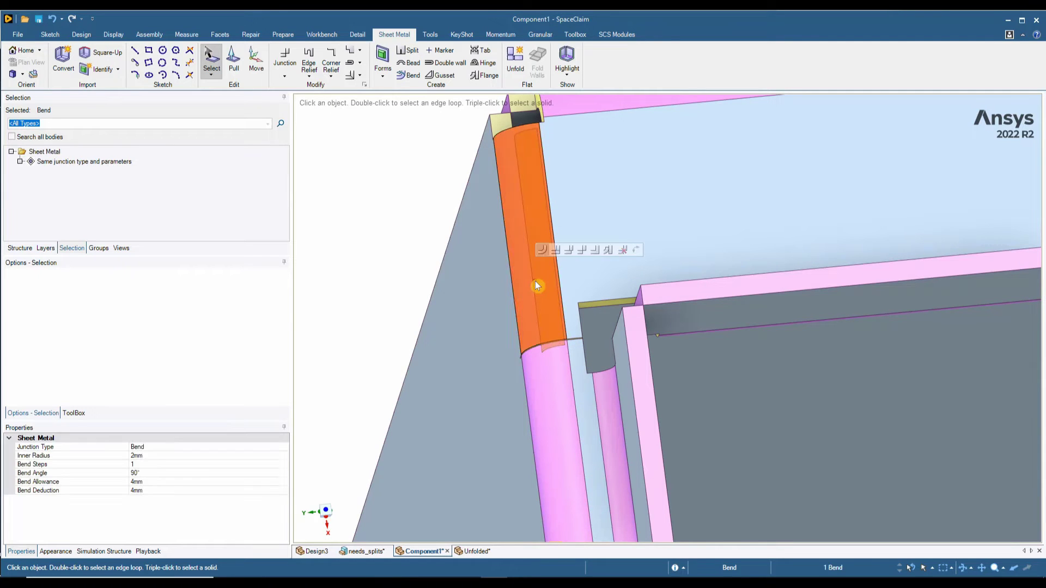
{"action": "left_click", "coordinate": [584, 250]}
{"action": "scroll", "coordinate": [507, 344], "scroll_direction": "down", "scroll_amount": 5}
{"action": "scroll", "coordinate": [703, 336], "scroll_direction": "up", "scroll_amount": 10}
{"action": "left_click", "coordinate": [806, 309]}
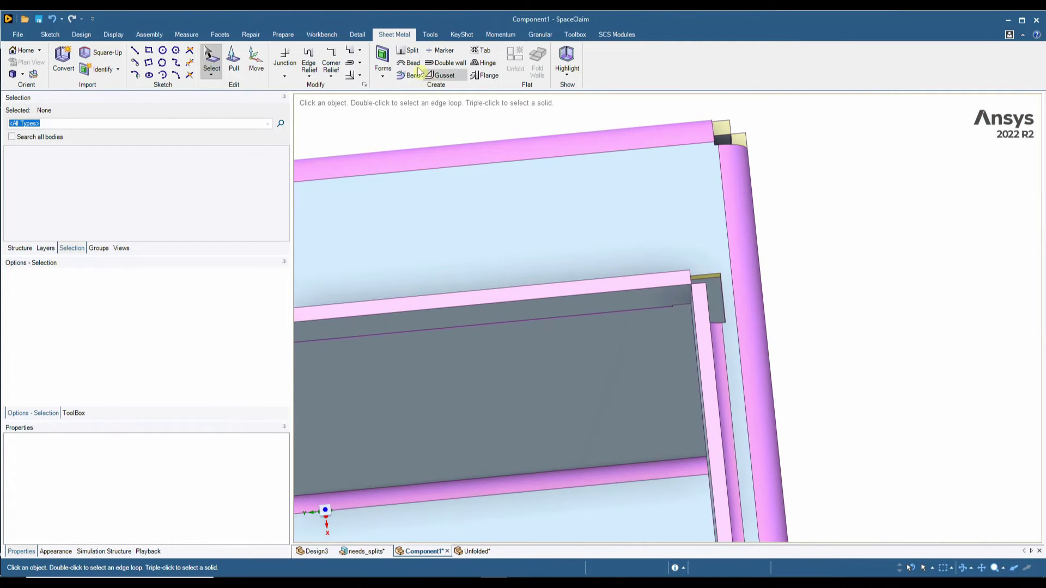
Split the top-right corner bend at 50% and select its new upper section
{"action": "left_click", "coordinate": [408, 50]}
{"action": "scroll", "coordinate": [719, 284], "scroll_direction": "up", "scroll_amount": 3}
{"action": "type", "text": "50"}
{"action": "key", "text": "Return"}
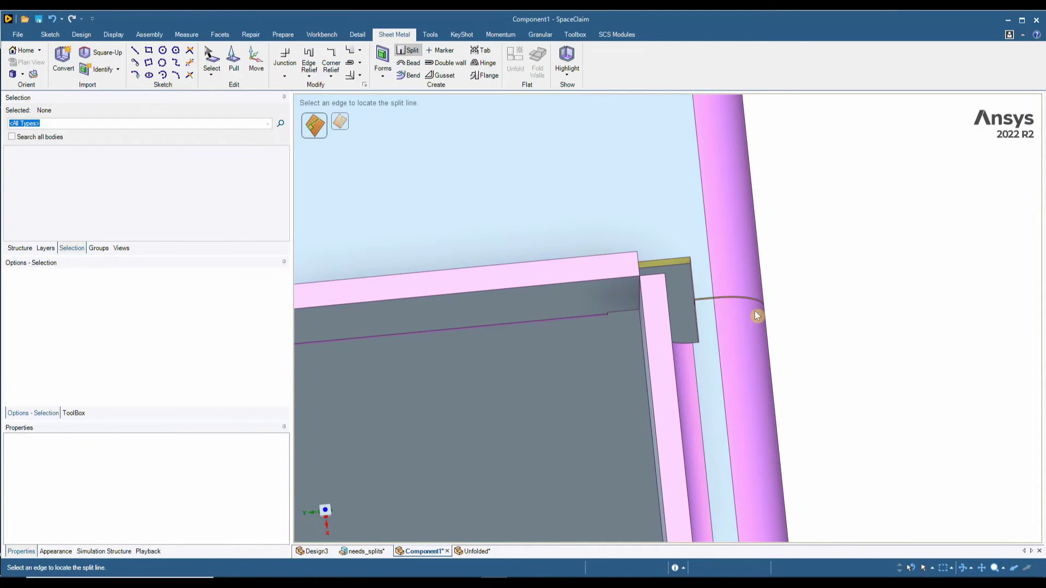
{"action": "key", "text": "Escape"}
{"action": "left_click", "coordinate": [757, 260]}
{"action": "left_click", "coordinate": [820, 366]}
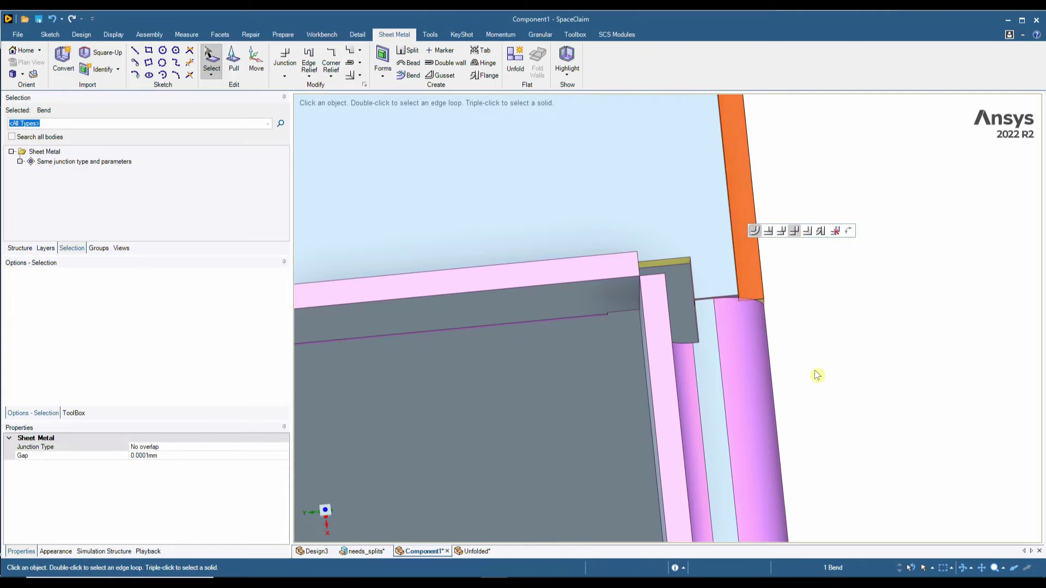
View the 700 mm by 627 mm cross-shaped flat pattern on the Unfolded tab
{"action": "scroll", "coordinate": [823, 357], "scroll_direction": "down", "scroll_amount": 2}
{"action": "left_click", "coordinate": [478, 551]}
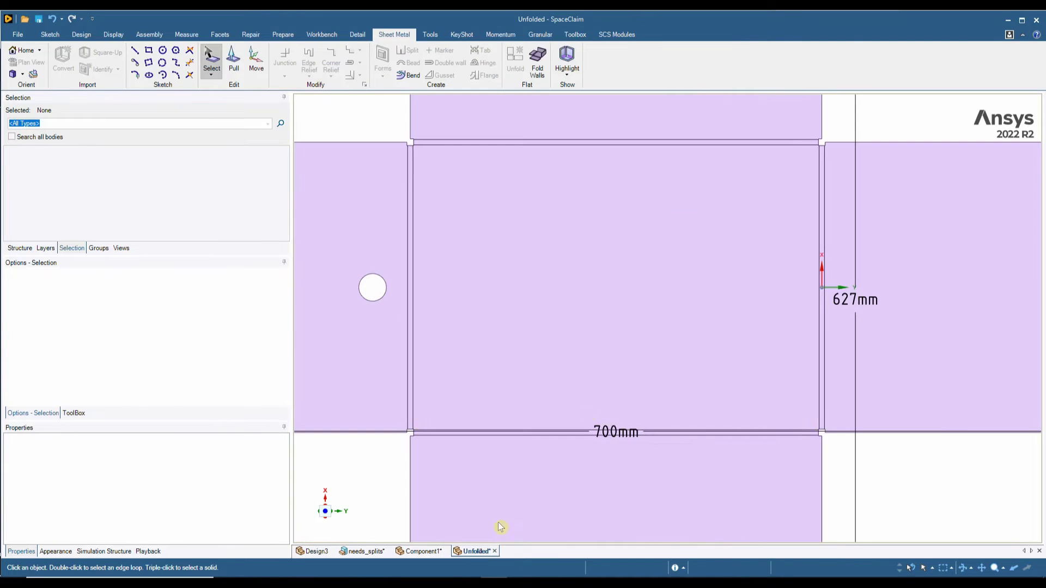
{"action": "scroll", "coordinate": [597, 370], "scroll_direction": "down", "scroll_amount": 3}
{"action": "scroll", "coordinate": [590, 341], "scroll_direction": "up", "scroll_amount": 2}
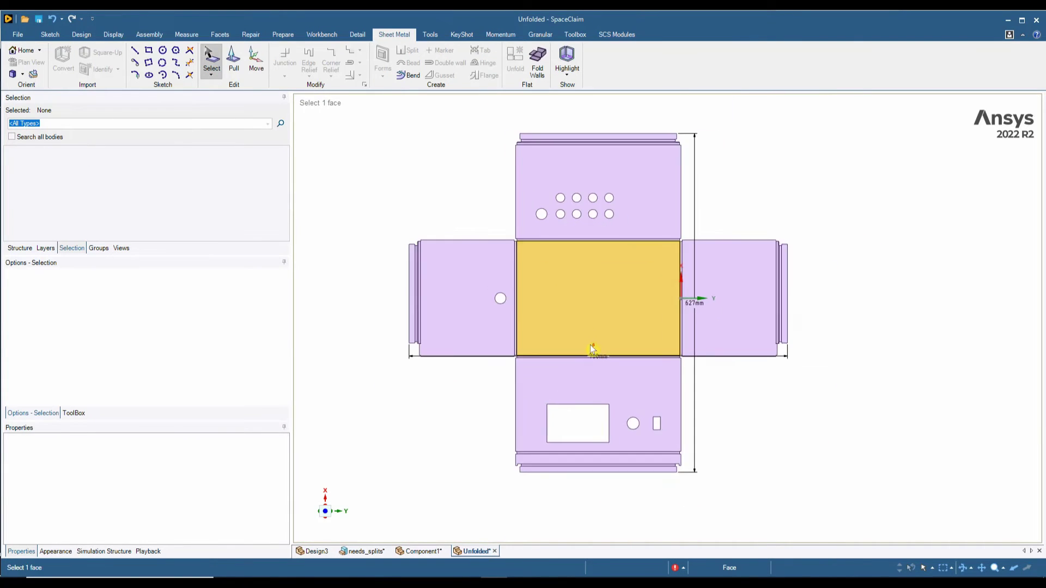
{"action": "scroll", "coordinate": [590, 345], "scroll_direction": "down", "scroll_amount": 1}
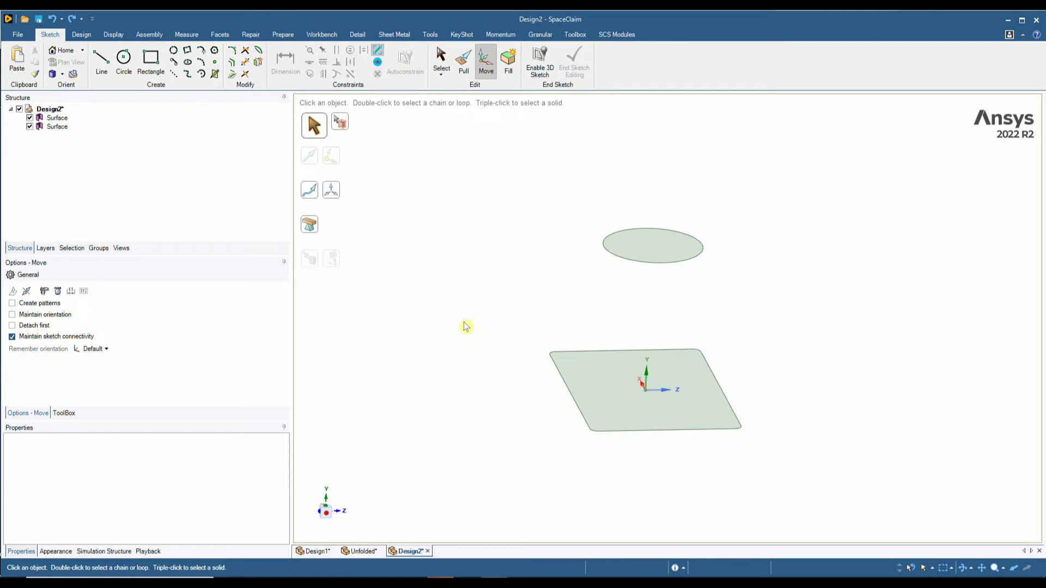
Move the circle surface about 36.76 mm up across the rectangular plane
{"action": "middle_click_drag", "start_coordinate": [466, 327], "coordinate": [355, 498]}
{"action": "left_click_drag", "start_coordinate": [327, 509], "coordinate": [324, 512]}
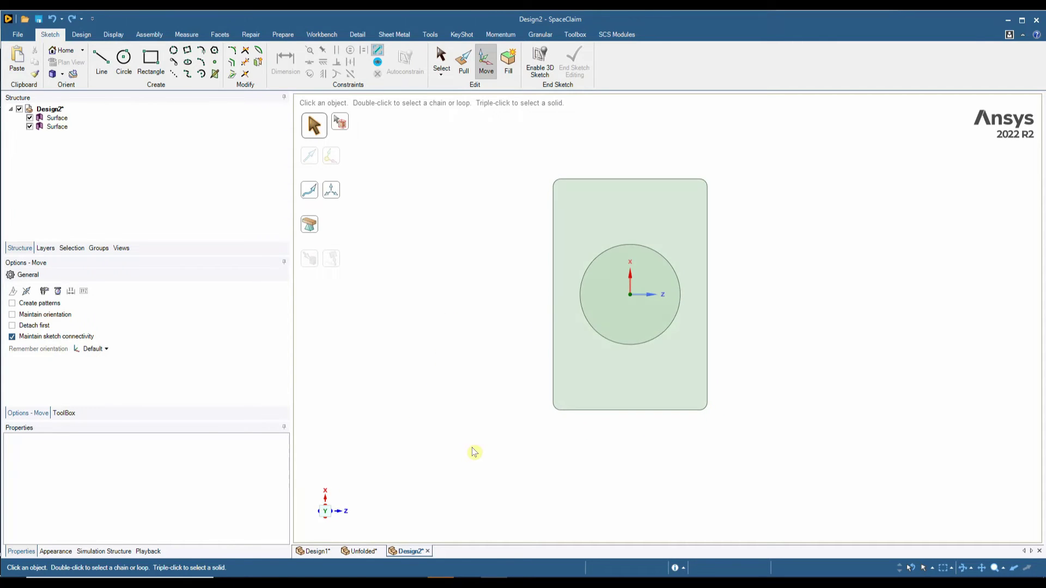
{"action": "middle_click_drag", "start_coordinate": [474, 450], "coordinate": [474, 407]}
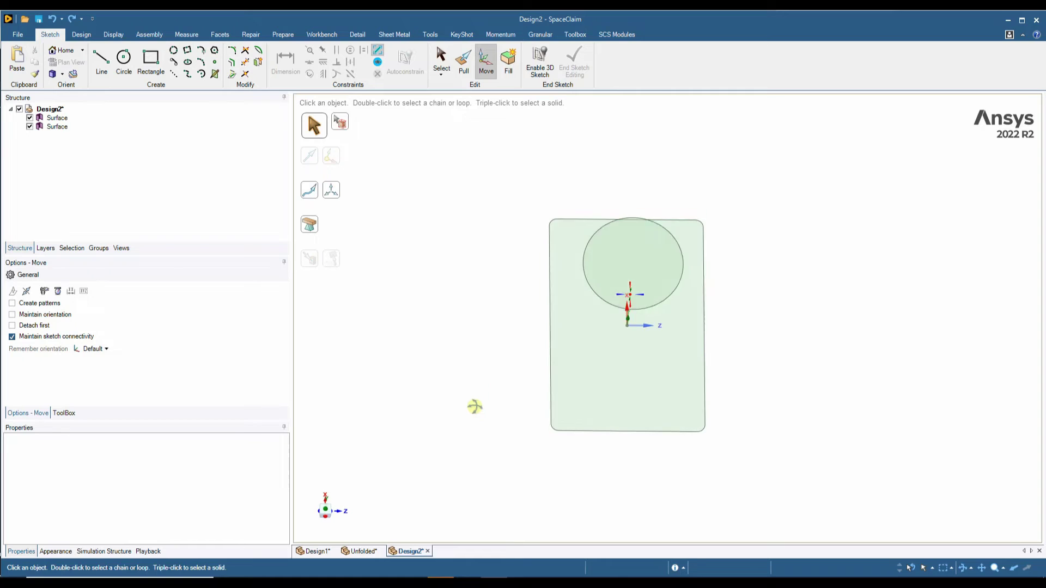
{"action": "left_click", "coordinate": [338, 502]}
{"action": "left_click", "coordinate": [605, 289]}
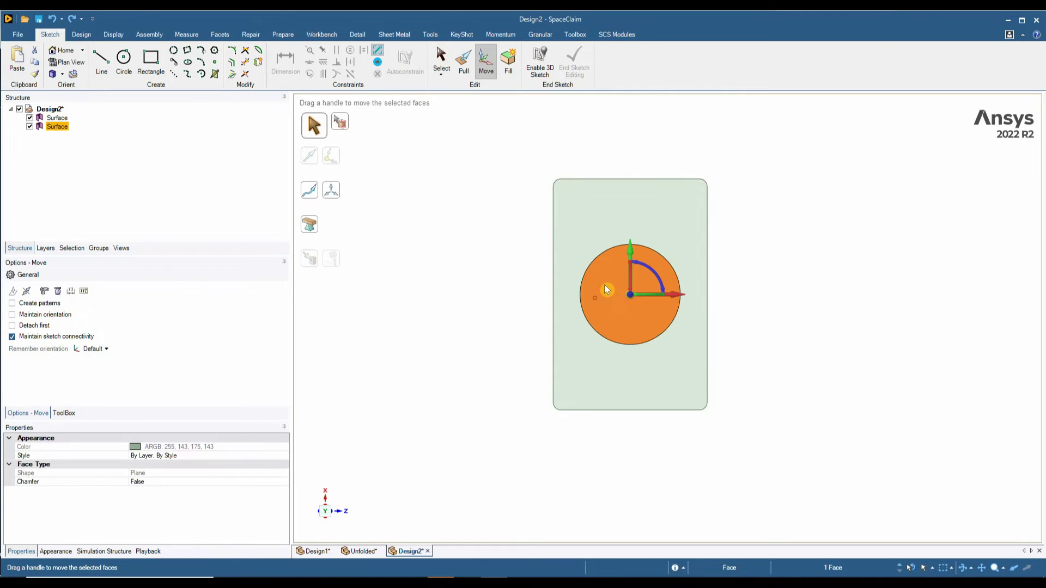
{"action": "left_click_drag", "start_coordinate": [631, 250], "coordinate": [630, 228]}
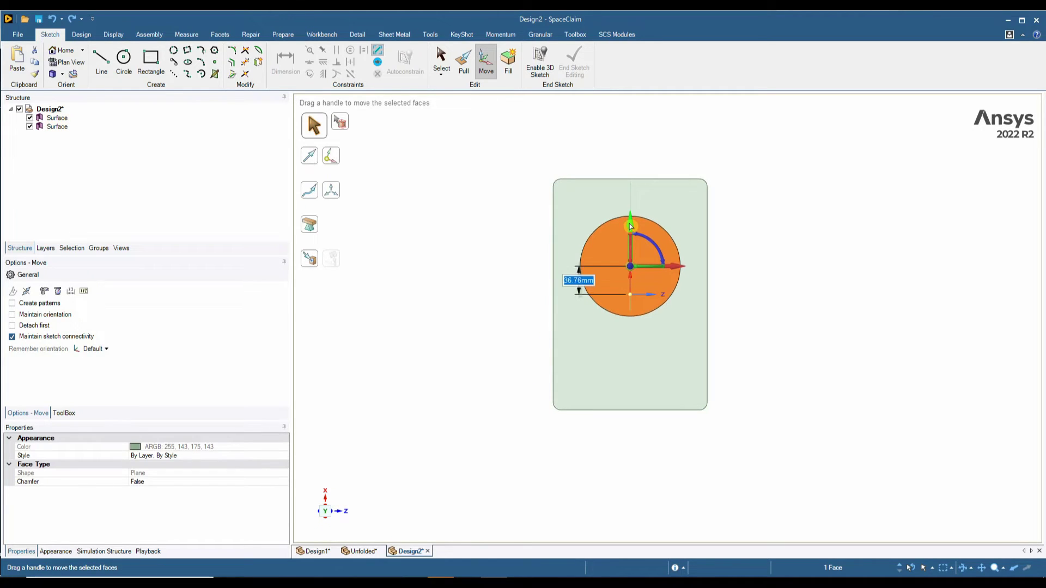
{"action": "left_click", "coordinate": [759, 402]}
{"action": "middle_click_drag", "start_coordinate": [759, 402], "coordinate": [552, 293]}
Create a sheet-metal blend solid between the flat quad face and the ellipse
{"action": "left_click", "coordinate": [81, 34]}
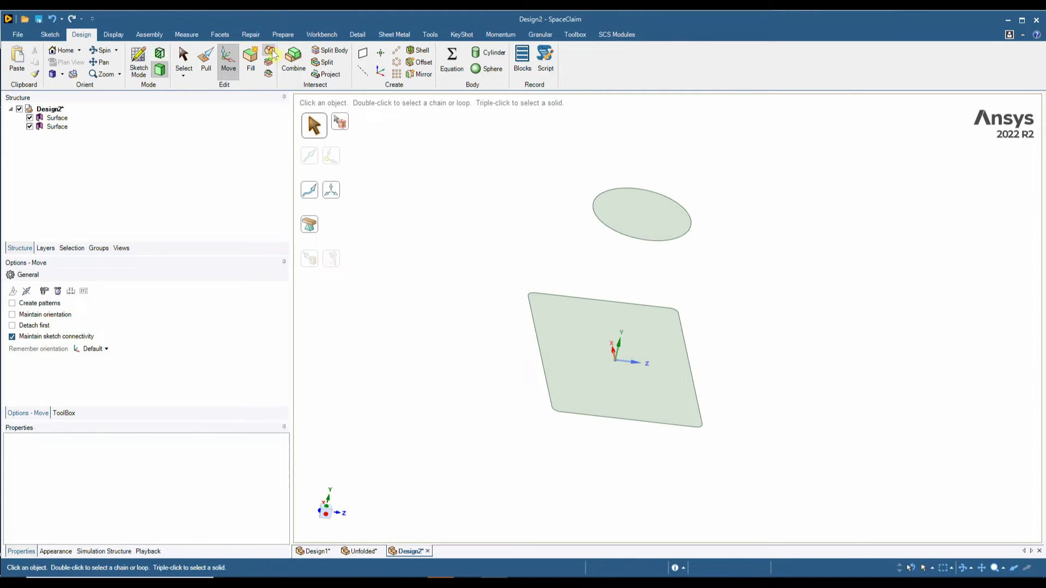
{"action": "left_click", "coordinate": [270, 51]}
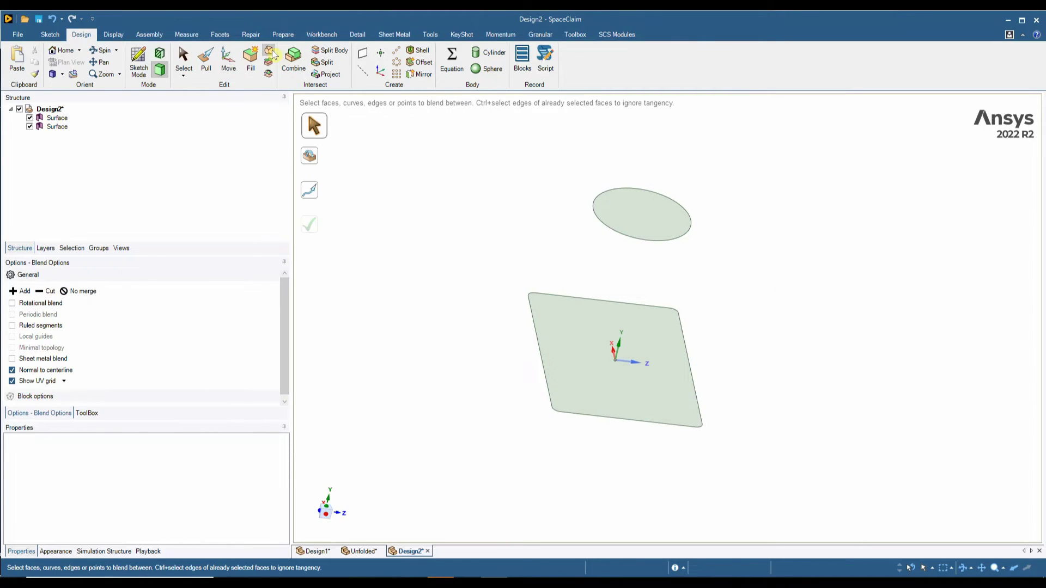
{"action": "left_click", "coordinate": [43, 360]}
{"action": "left_click", "coordinate": [557, 332]}
{"action": "left_click", "coordinate": [557, 330]}
{"action": "left_click", "coordinate": [635, 217], "text": "ctrl"}
{"action": "middle_click_drag", "start_coordinate": [485, 334], "coordinate": [492, 385]}
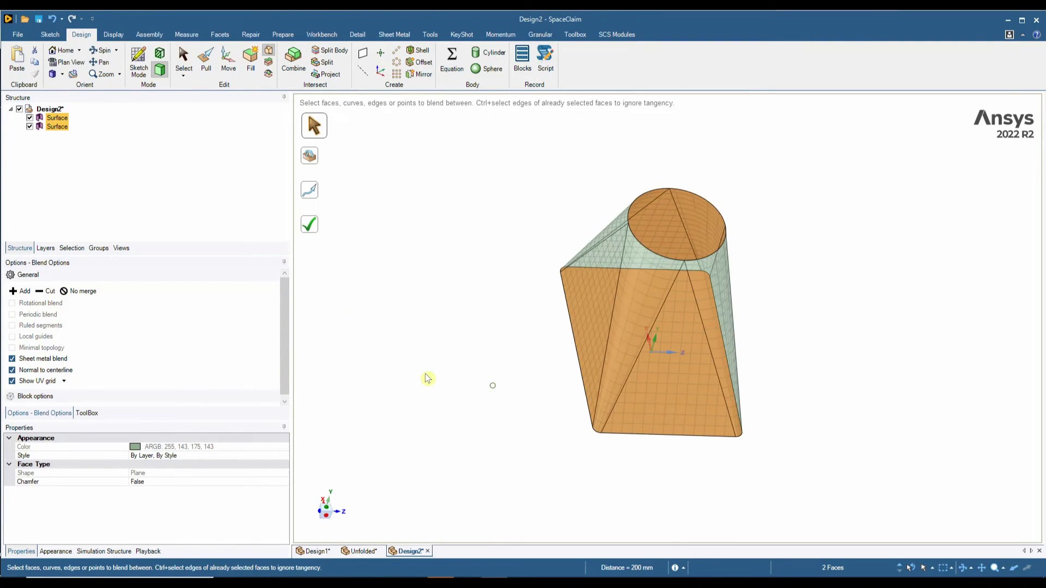
{"action": "left_click", "coordinate": [309, 224]}
Copy the blended solid as a Surface body, hide the Solid, and select the Surface
{"action": "middle_click_drag", "start_coordinate": [413, 290], "coordinate": [392, 254]}
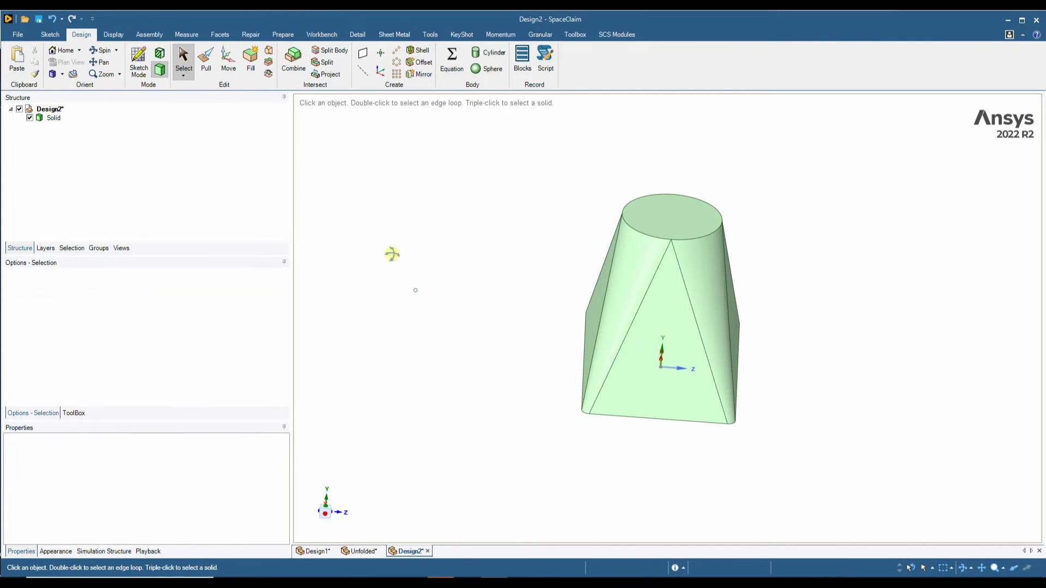
{"action": "triple_click", "coordinate": [630, 264]}
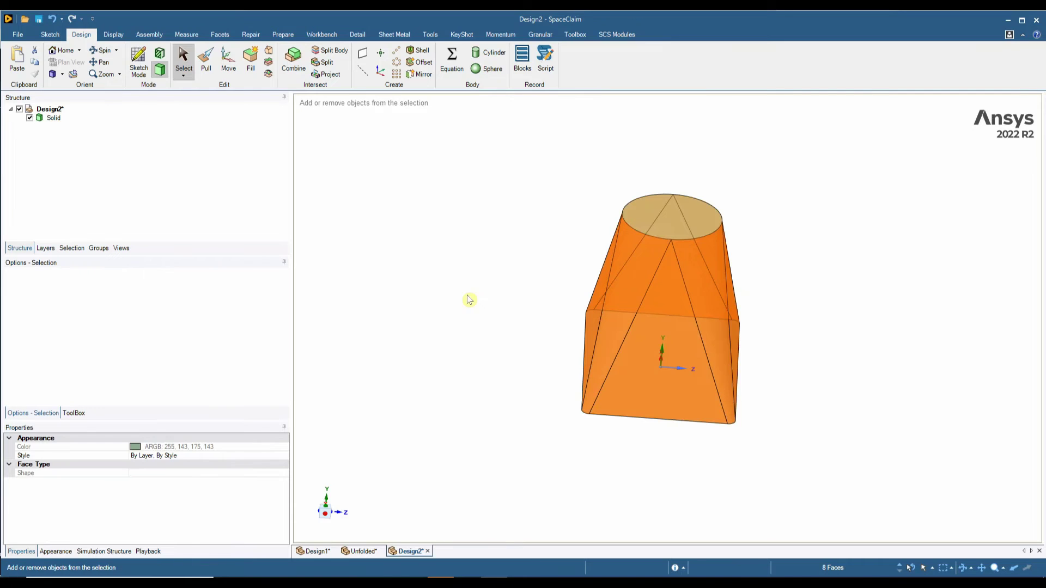
{"action": "key", "text": "ctrl+c"}
{"action": "key", "text": "ctrl+v"}
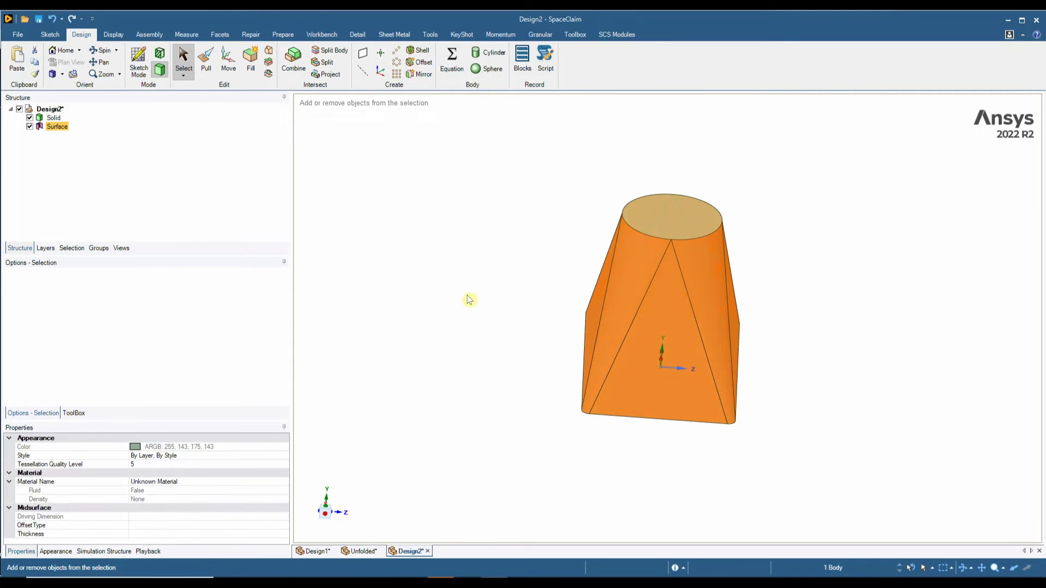
{"action": "left_click", "coordinate": [29, 118]}
{"action": "left_click", "coordinate": [537, 257]}
{"action": "left_click", "coordinate": [394, 35]}
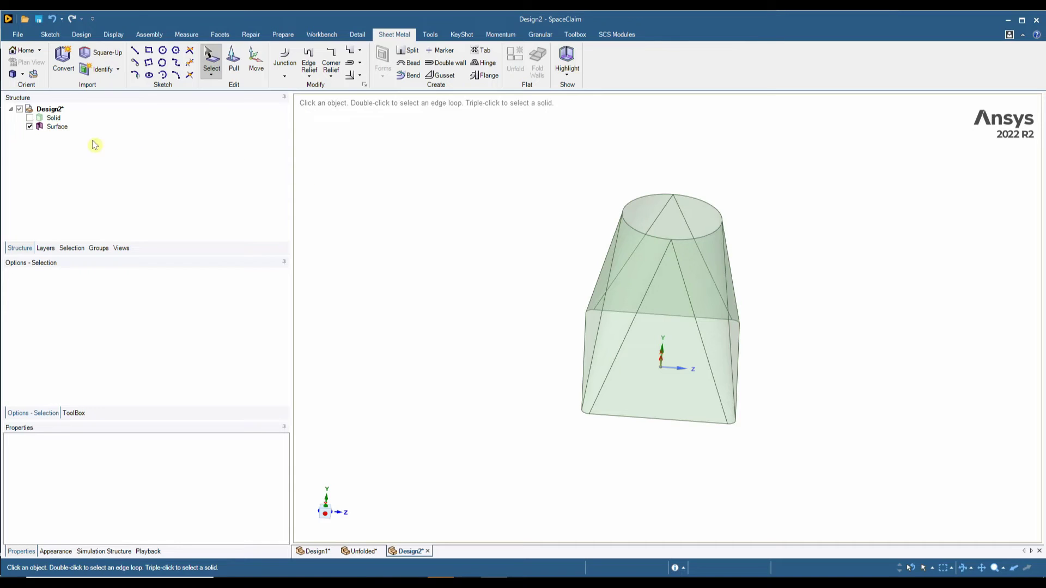
{"action": "left_click", "coordinate": [58, 128]}
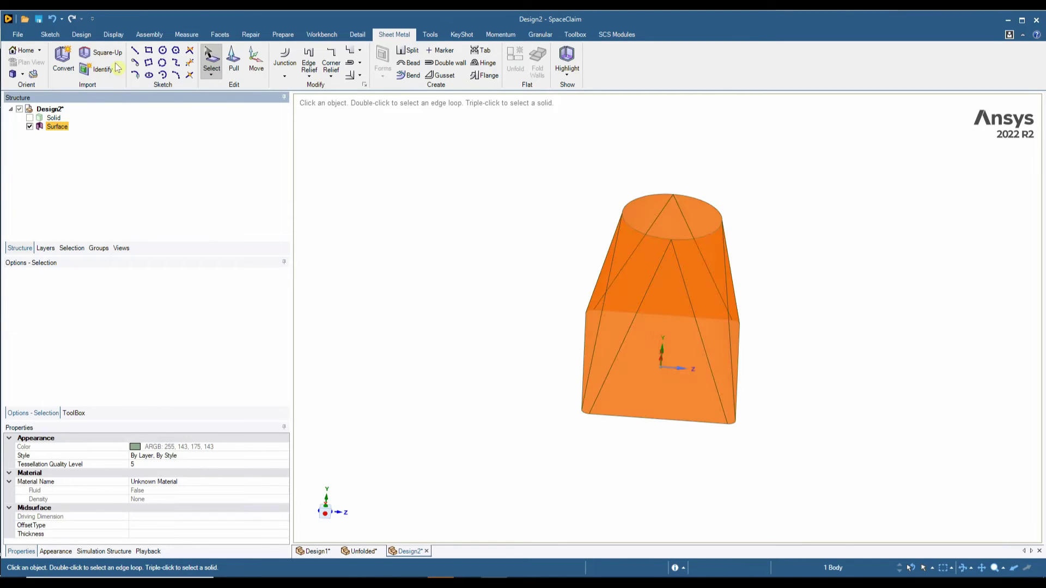
Display face normals with Measure > Normal and reverse the Surface body's face normals
{"action": "left_click", "coordinate": [187, 38]}
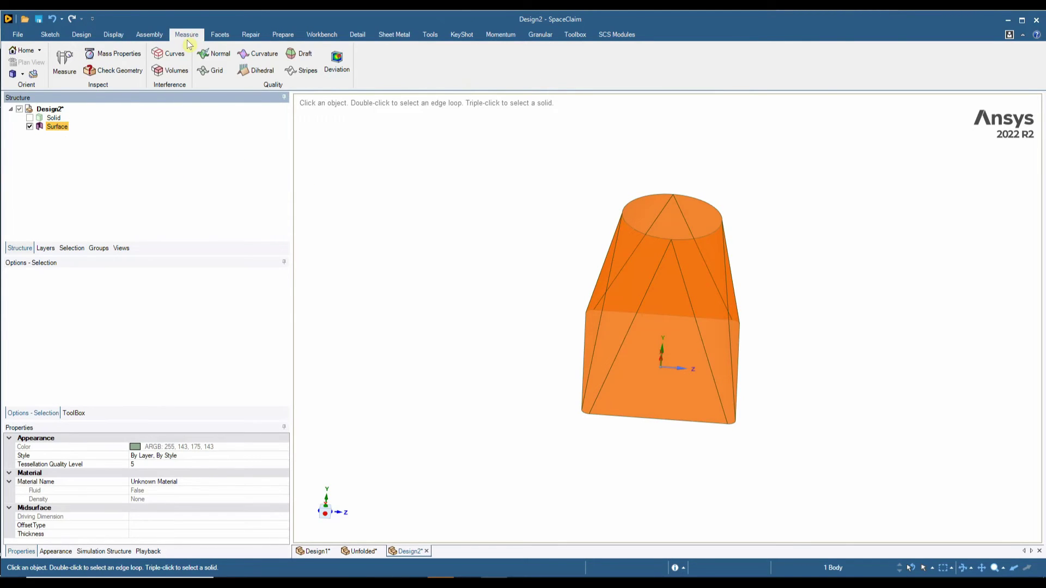
{"action": "left_click", "coordinate": [214, 54]}
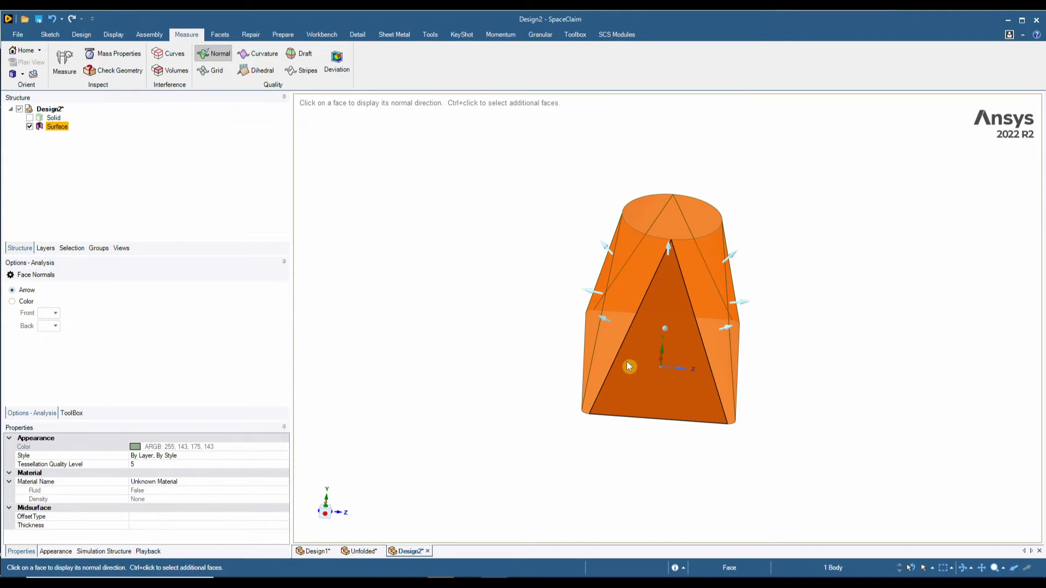
{"action": "right_click", "coordinate": [640, 341]}
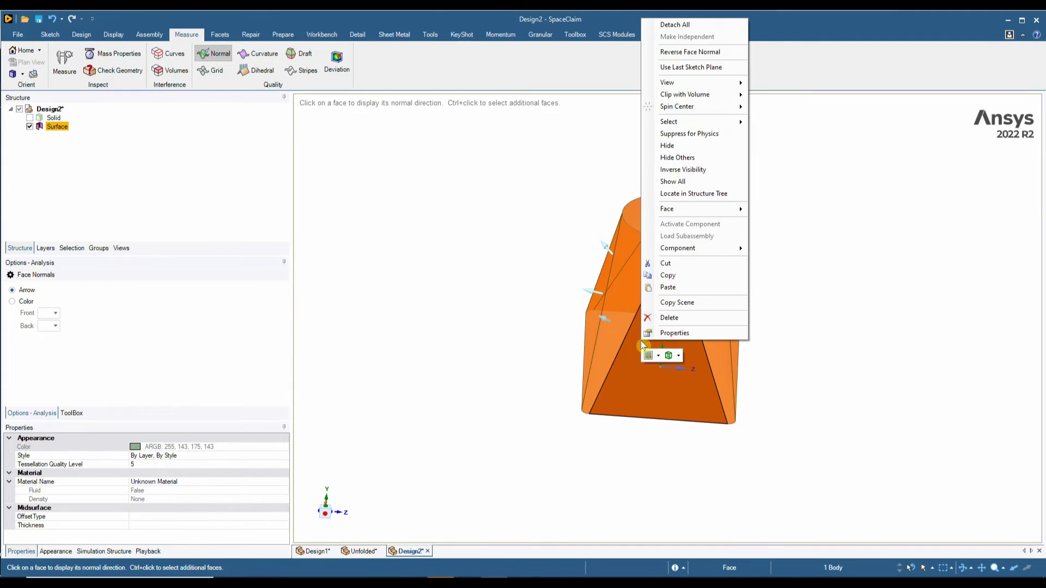
{"action": "left_click", "coordinate": [674, 61]}
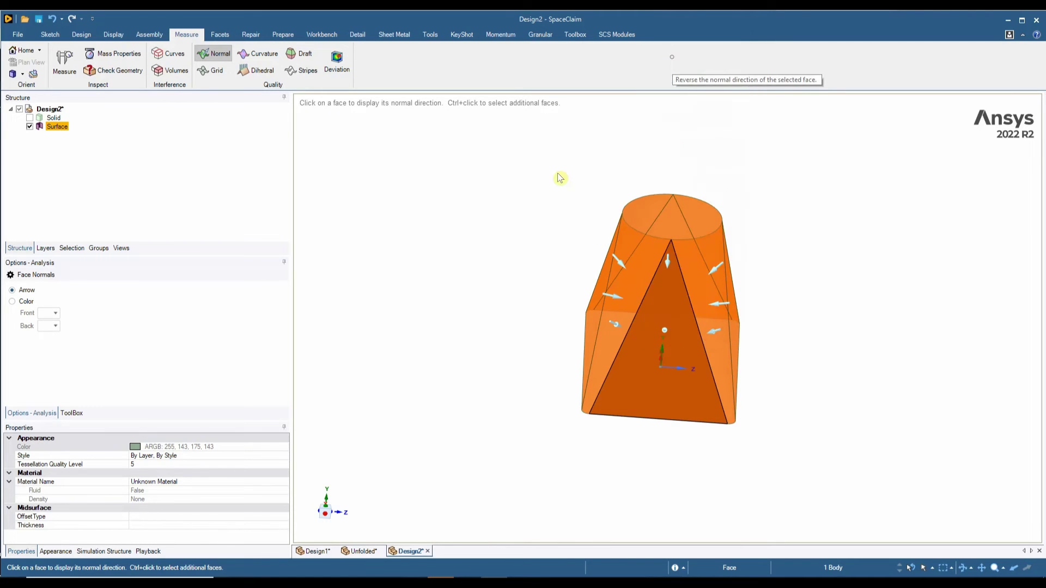
{"action": "right_click", "coordinate": [641, 349]}
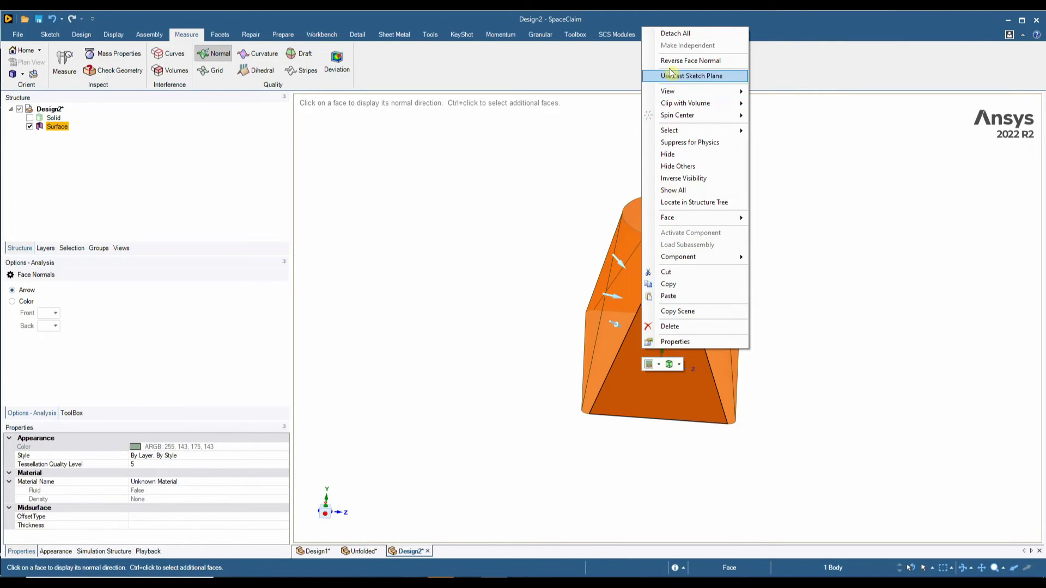
{"action": "left_click", "coordinate": [492, 146]}
Convert the Surface body into sheet metal
{"action": "left_click", "coordinate": [394, 35]}
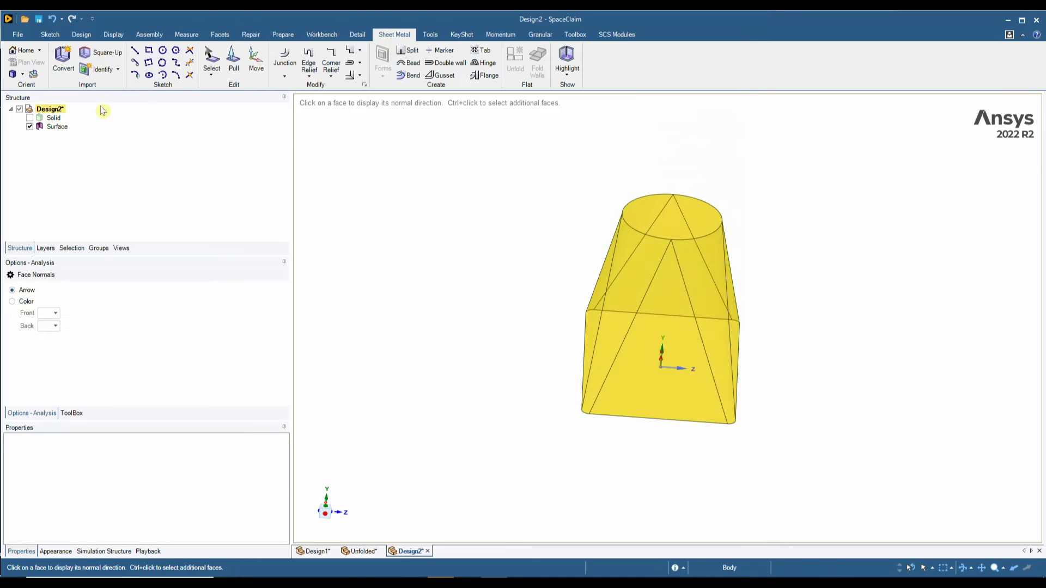
{"action": "left_click", "coordinate": [68, 66]}
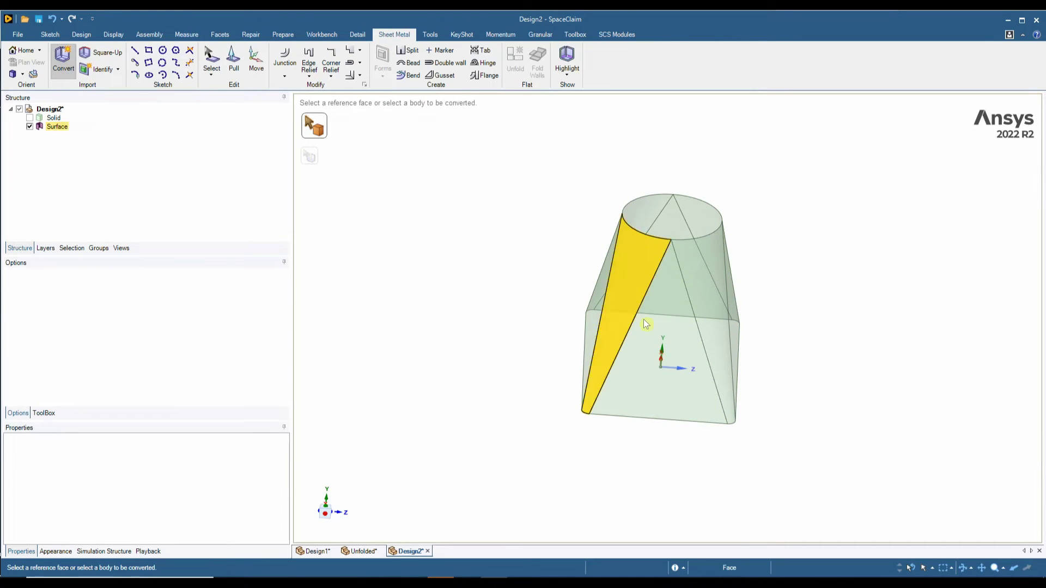
{"action": "left_click", "coordinate": [660, 316]}
{"action": "mouse_move", "coordinate": [555, 517]}
{"action": "middle_mouse_down"}
{"action": "mouse_move", "coordinate": [761, 485]}
{"action": "mouse_move", "coordinate": [692, 539]}
{"action": "mouse_move", "coordinate": [586, 523]}
{"action": "mouse_move", "coordinate": [596, 467]}
{"action": "mouse_move", "coordinate": [680, 469]}
{"action": "mouse_move", "coordinate": [668, 507]}
{"action": "mouse_move", "coordinate": [556, 493]}
{"action": "middle_mouse_up"}
{"action": "key", "text": "Escape"}
Split the cone face from its top edge and unfold from the pyramid face (784.56 × 346.27 mm)
{"action": "left_click", "coordinate": [412, 50]}
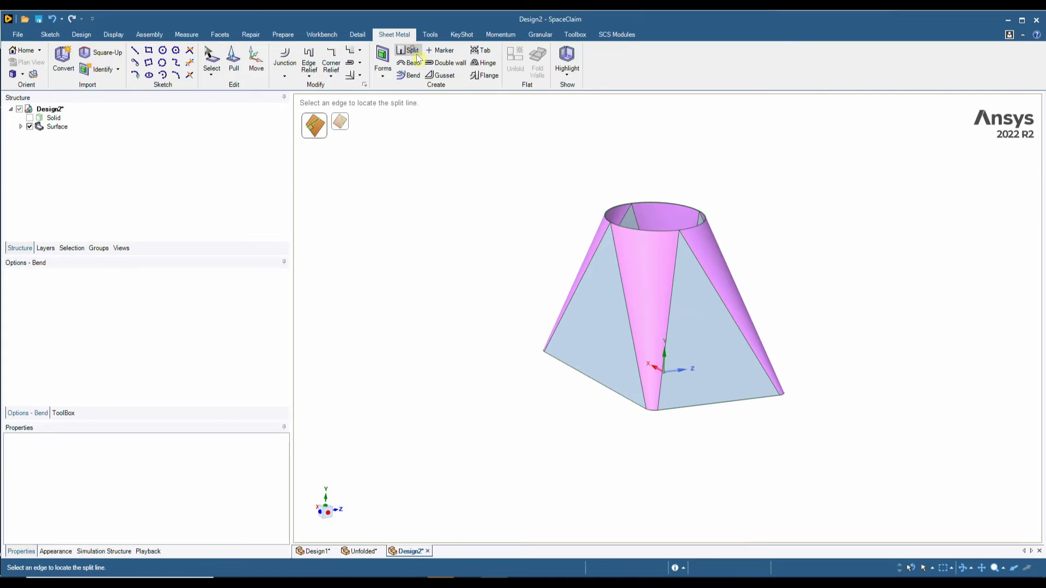
{"action": "left_click", "coordinate": [645, 232]}
{"action": "key", "text": "Escape"}
{"action": "left_click", "coordinate": [703, 326]}
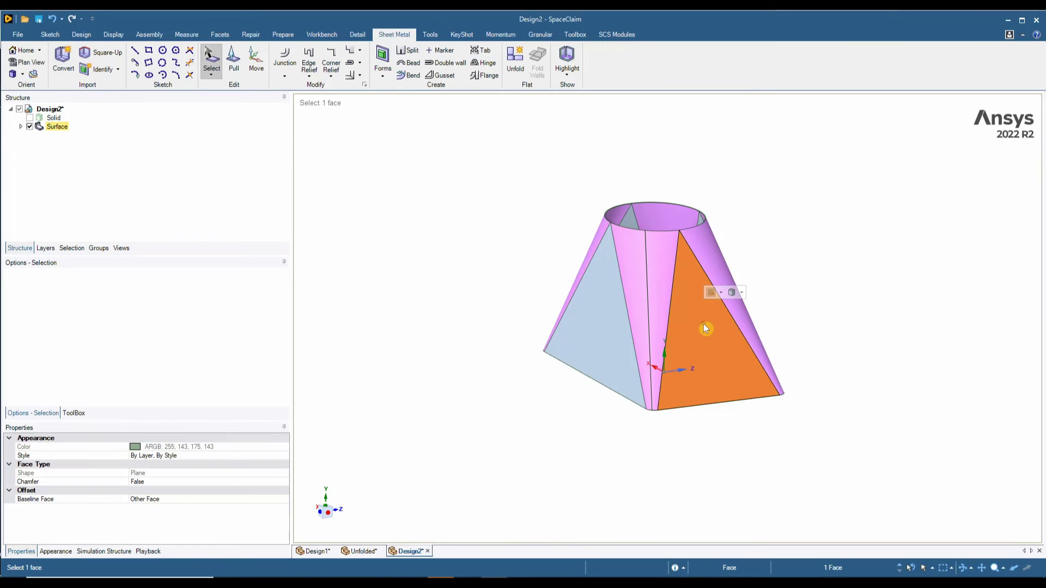
{"action": "left_click", "coordinate": [515, 59]}
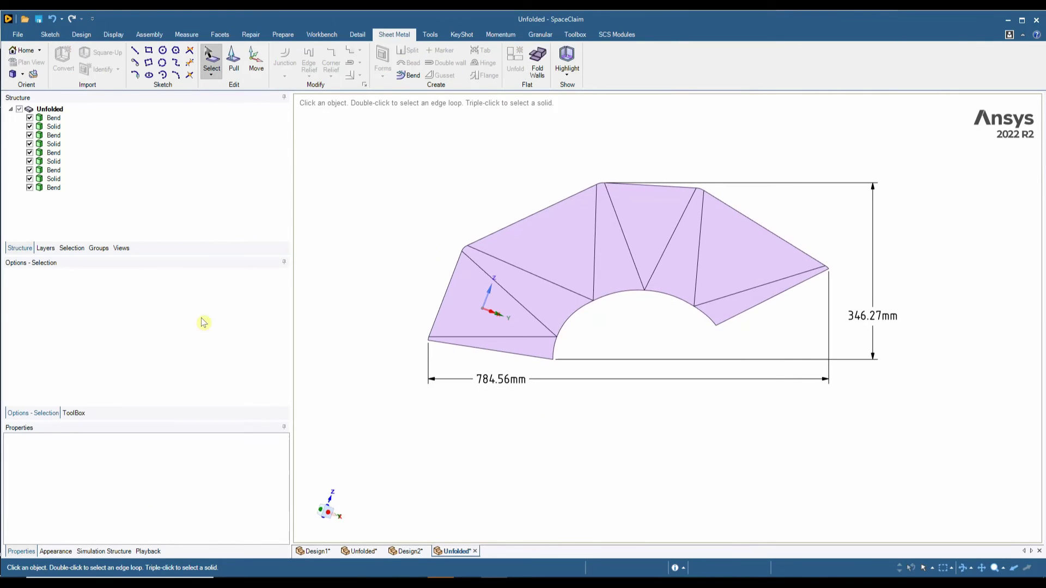
Turn on the Bend Dimensions layer and give the middle cone bend 10 bend steps
{"action": "left_click", "coordinate": [45, 248]}
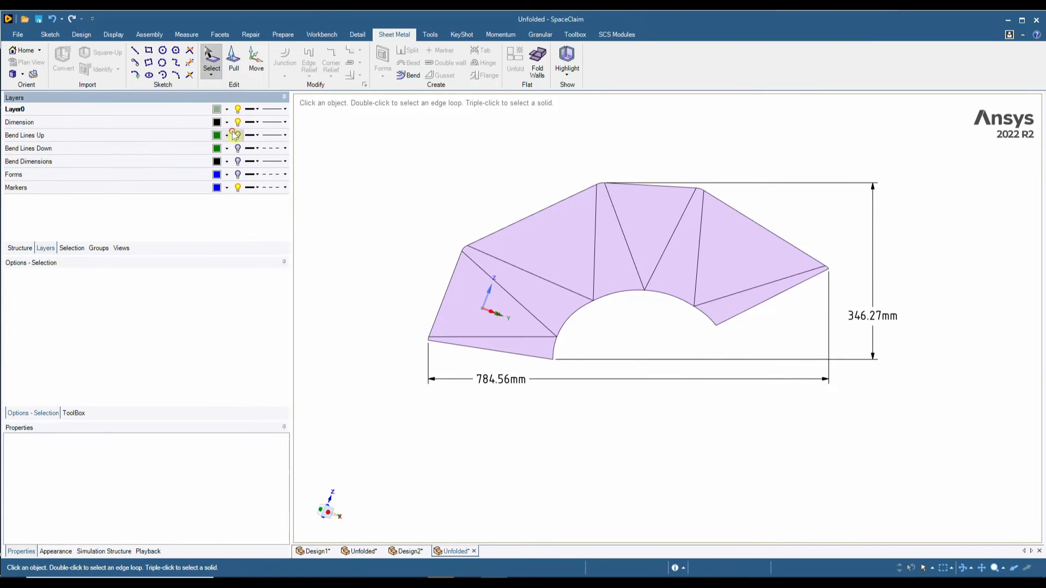
{"action": "left_click", "coordinate": [238, 161]}
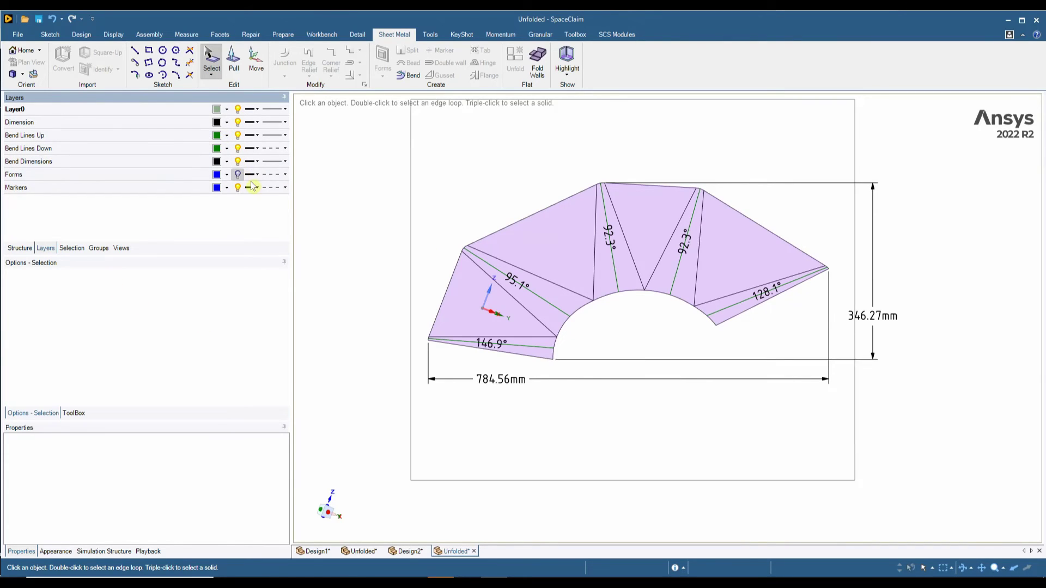
{"action": "left_click", "coordinate": [409, 554]}
{"action": "middle_click_drag", "start_coordinate": [479, 439], "coordinate": [654, 429]}
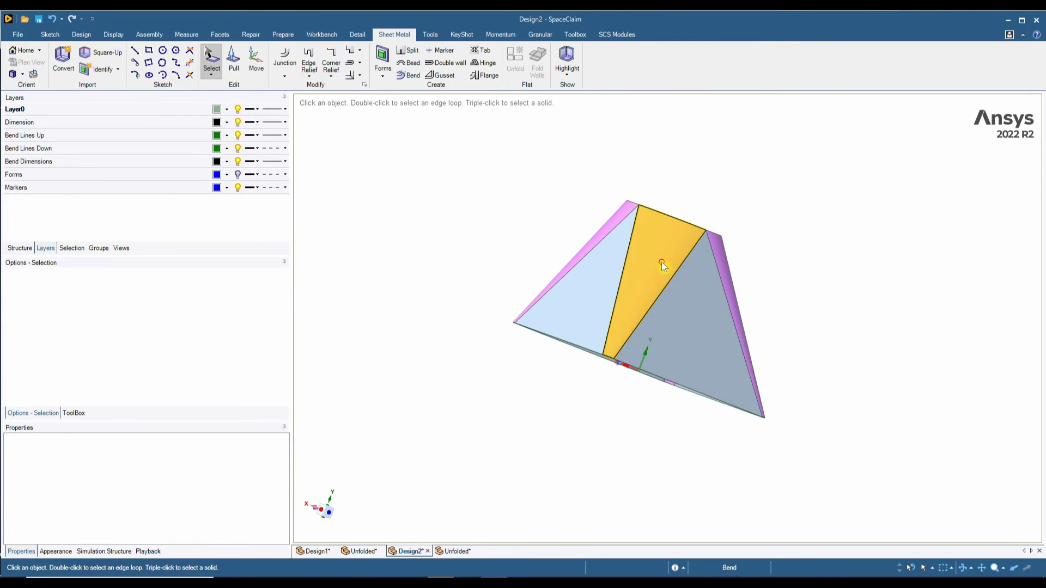
{"action": "left_click", "coordinate": [659, 262]}
{"action": "middle_click_drag", "start_coordinate": [659, 262], "coordinate": [647, 281]}
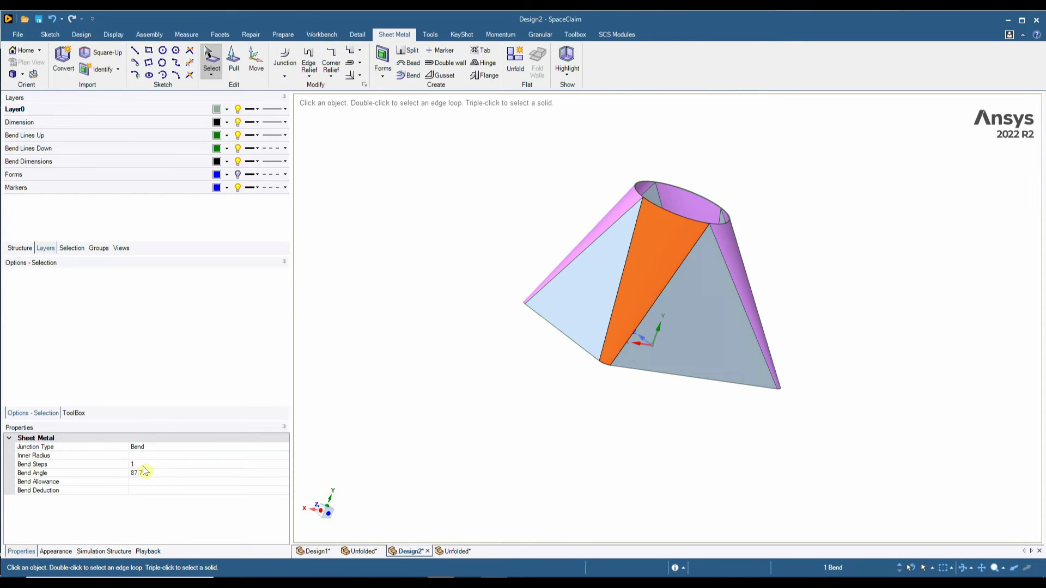
{"action": "left_click", "coordinate": [144, 464]}
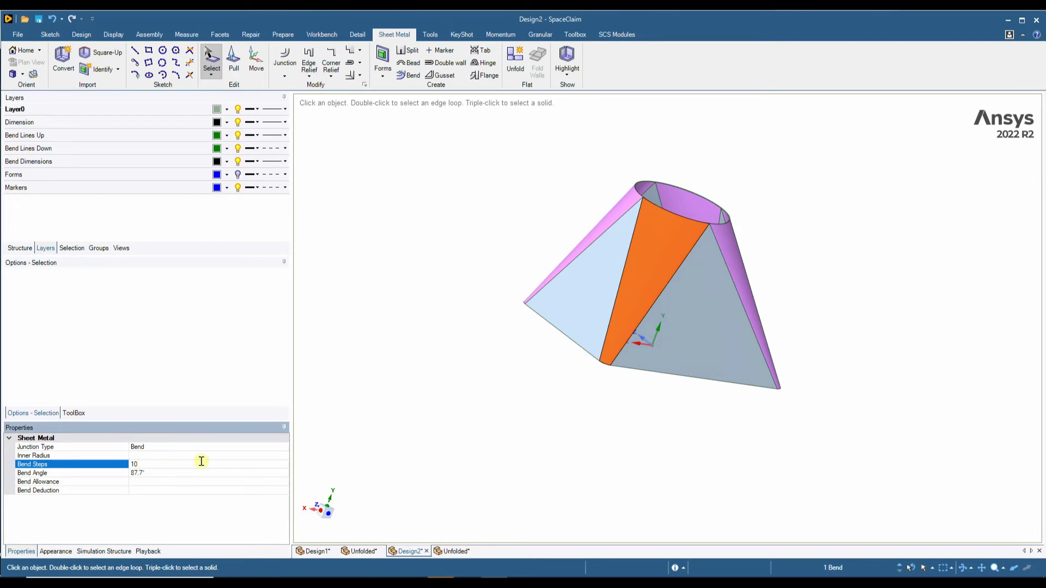
{"action": "left_click", "coordinate": [369, 428]}
Review the flat pattern showing the stepped middle cone bend
{"action": "left_click", "coordinate": [457, 551]}
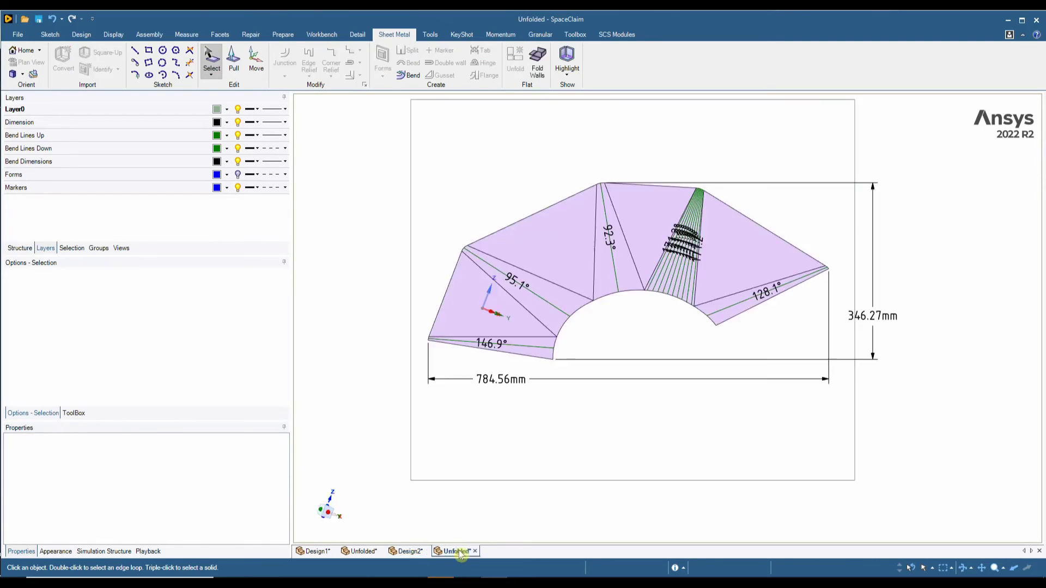
{"action": "scroll", "coordinate": [649, 319], "scroll_direction": "up", "scroll_amount": 5}
{"action": "scroll", "coordinate": [650, 281], "scroll_direction": "up", "scroll_amount": 2}
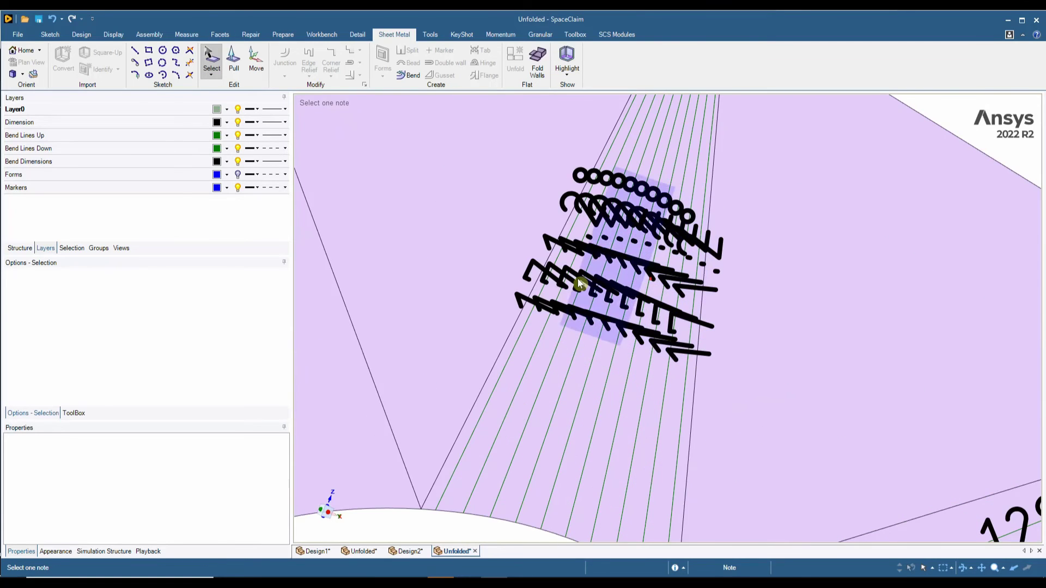
{"action": "scroll", "coordinate": [678, 370], "scroll_direction": "down", "scroll_amount": 5}
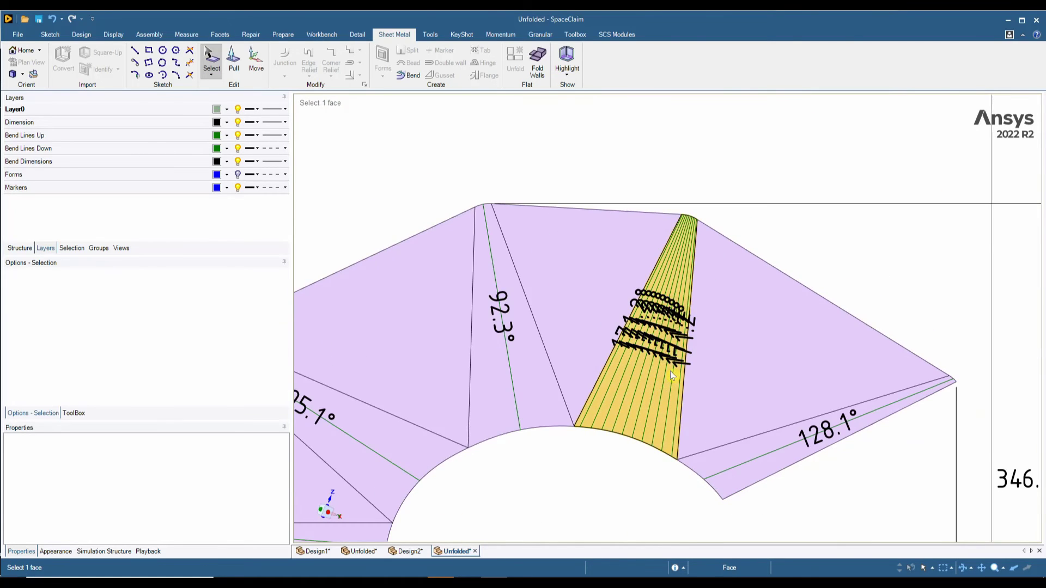
{"action": "scroll", "coordinate": [678, 371], "scroll_direction": "down", "scroll_amount": 4}
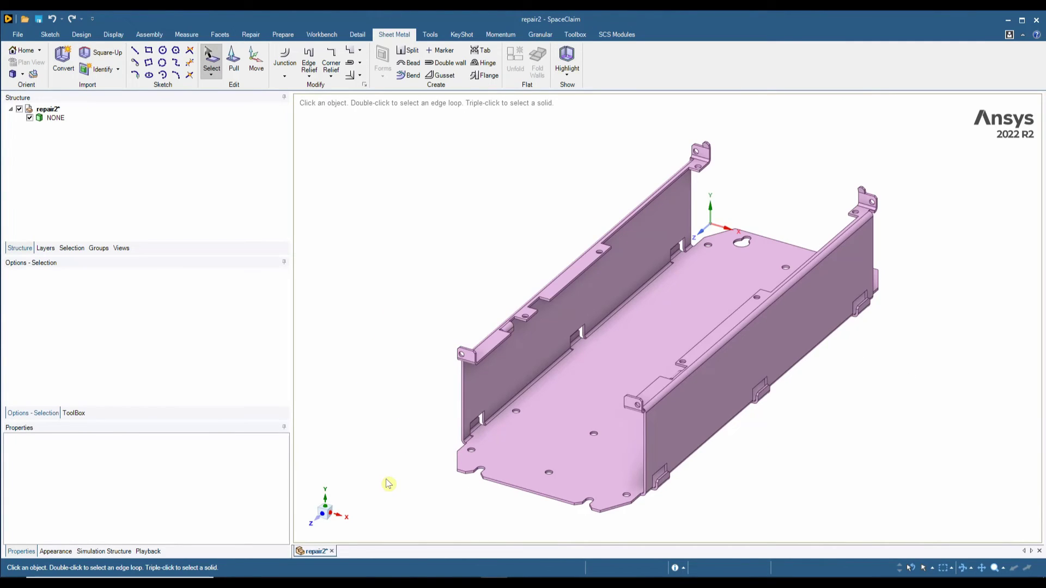
Convert the repair2 tray to sheet metal, leaving 2 sharp edges and 8 bend faces
{"action": "scroll", "coordinate": [404, 379], "scroll_direction": "down", "scroll_amount": 2}
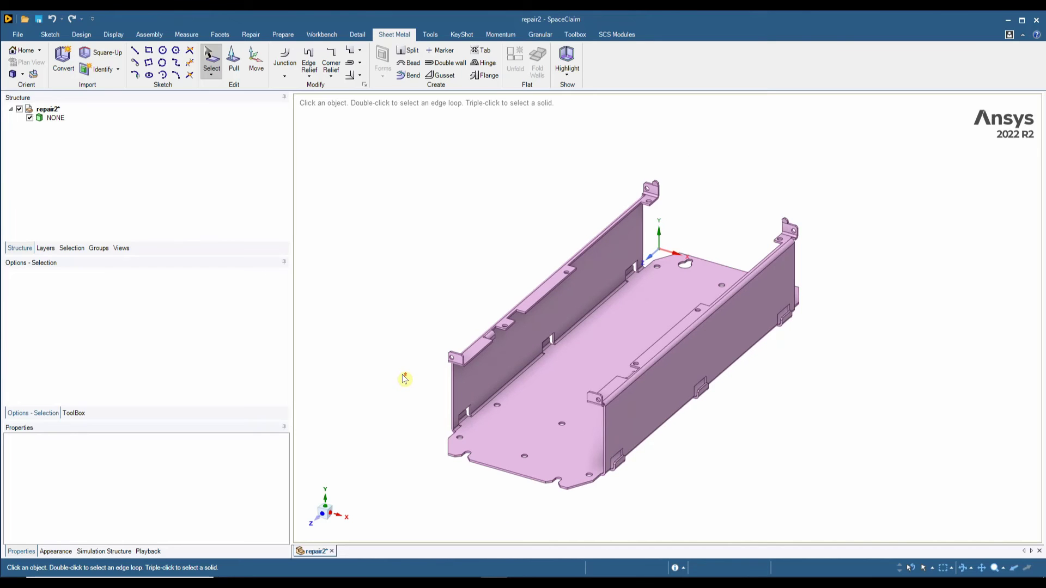
{"action": "middle_click_drag", "start_coordinate": [406, 385], "coordinate": [424, 332]}
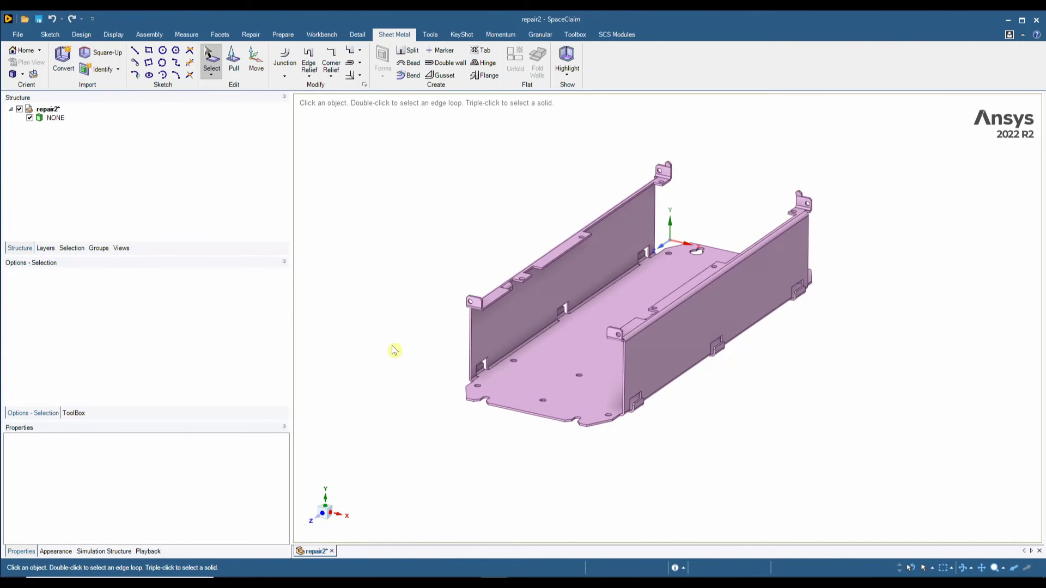
{"action": "scroll", "coordinate": [395, 350], "scroll_direction": "up", "scroll_amount": 2}
{"action": "middle_click_drag", "start_coordinate": [396, 349], "coordinate": [388, 360], "text": "shift"}
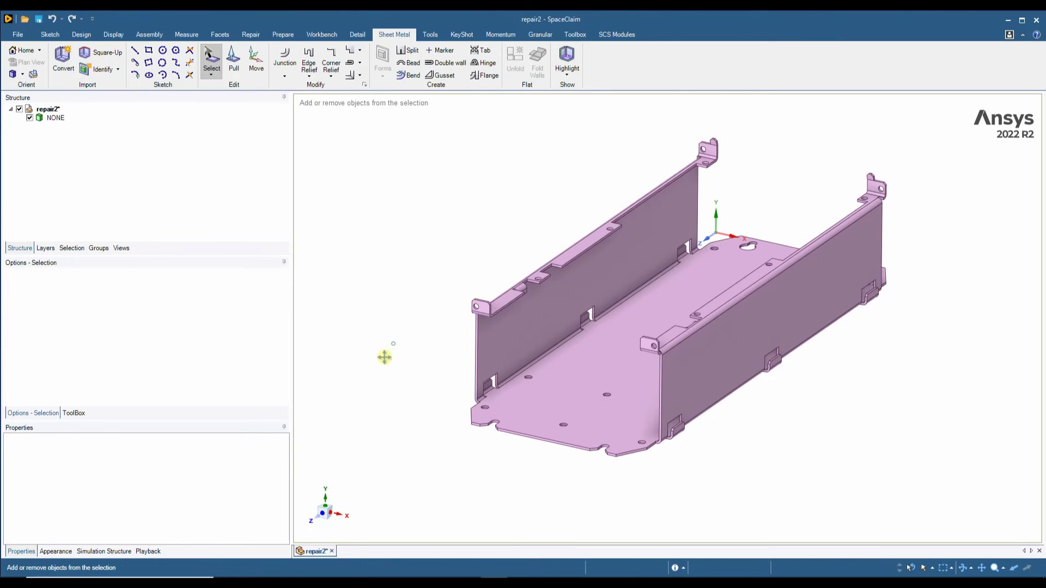
{"action": "left_click", "coordinate": [69, 61]}
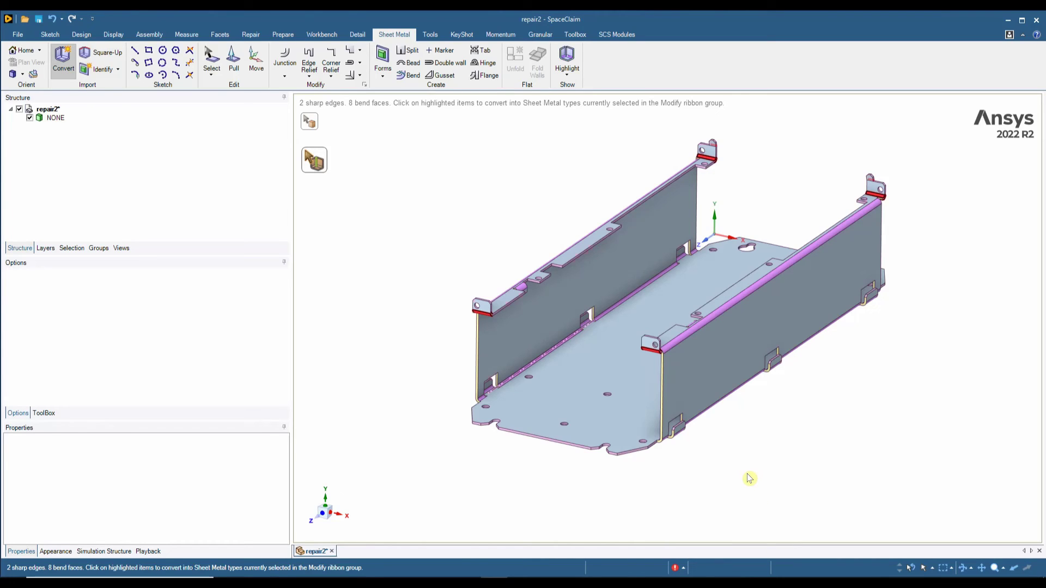
{"action": "mouse_move", "coordinate": [748, 478]}
{"action": "middle_mouse_down"}
{"action": "mouse_move", "coordinate": [651, 408]}
{"action": "mouse_move", "coordinate": [761, 471]}
{"action": "mouse_move", "coordinate": [831, 474]}
{"action": "mouse_move", "coordinate": [738, 492]}
{"action": "mouse_move", "coordinate": [763, 485]}
{"action": "mouse_move", "coordinate": [804, 498]}
{"action": "middle_mouse_up"}
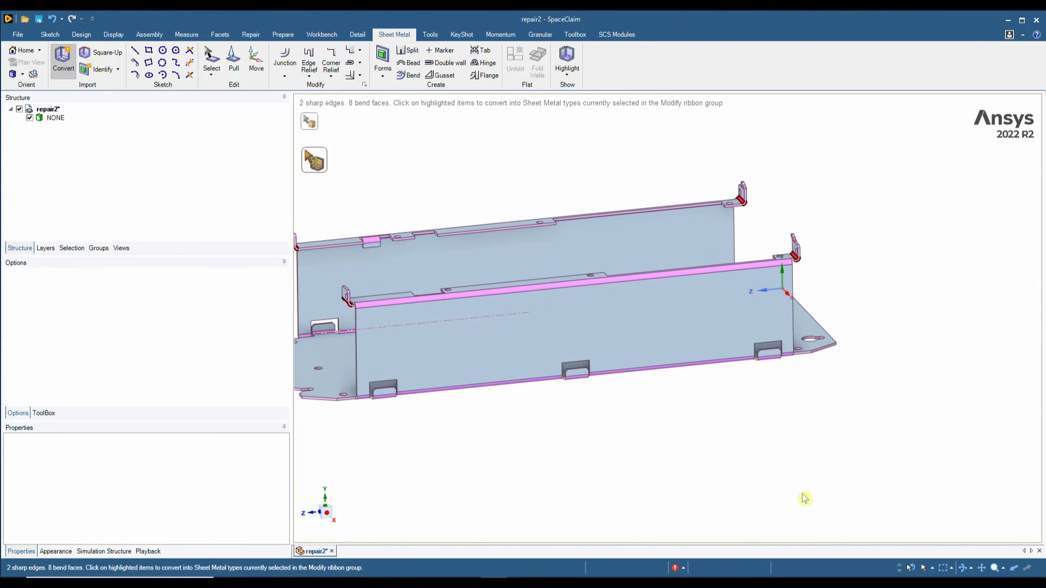
{"action": "scroll", "coordinate": [808, 280], "scroll_direction": "up", "scroll_amount": 5}
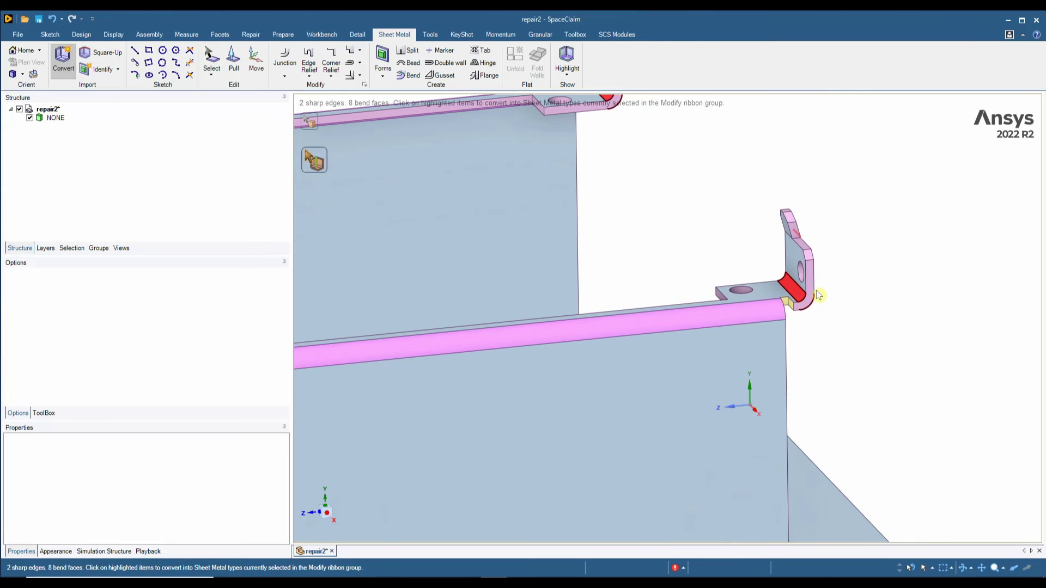
Check the bend radius by selecting the inner and outer bend faces on the bracket
{"action": "key", "text": "Escape"}
{"action": "scroll", "coordinate": [829, 301], "scroll_direction": "up", "scroll_amount": 3}
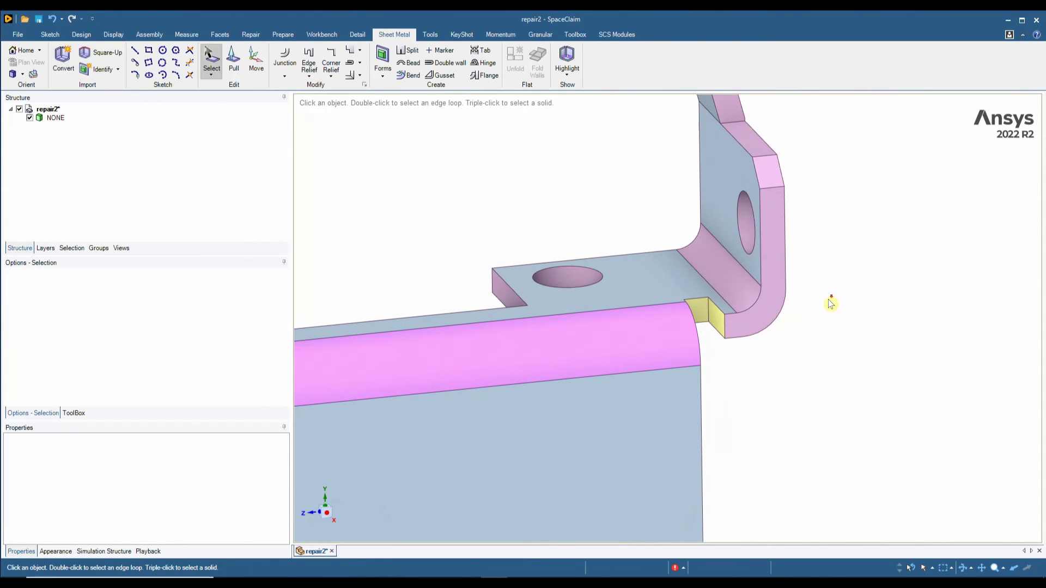
{"action": "scroll", "coordinate": [798, 329], "scroll_direction": "up", "scroll_amount": 1}
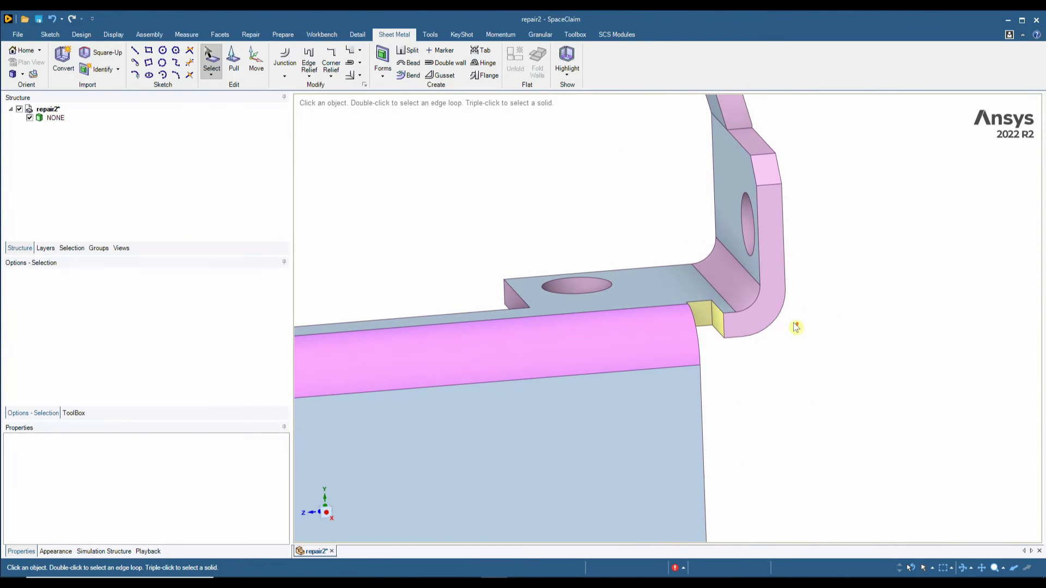
{"action": "left_click", "coordinate": [740, 285]}
{"action": "scroll", "coordinate": [739, 285], "scroll_direction": "up", "scroll_amount": 1}
{"action": "middle_click_drag", "start_coordinate": [740, 286], "coordinate": [668, 257]}
{"action": "left_click", "coordinate": [774, 279]}
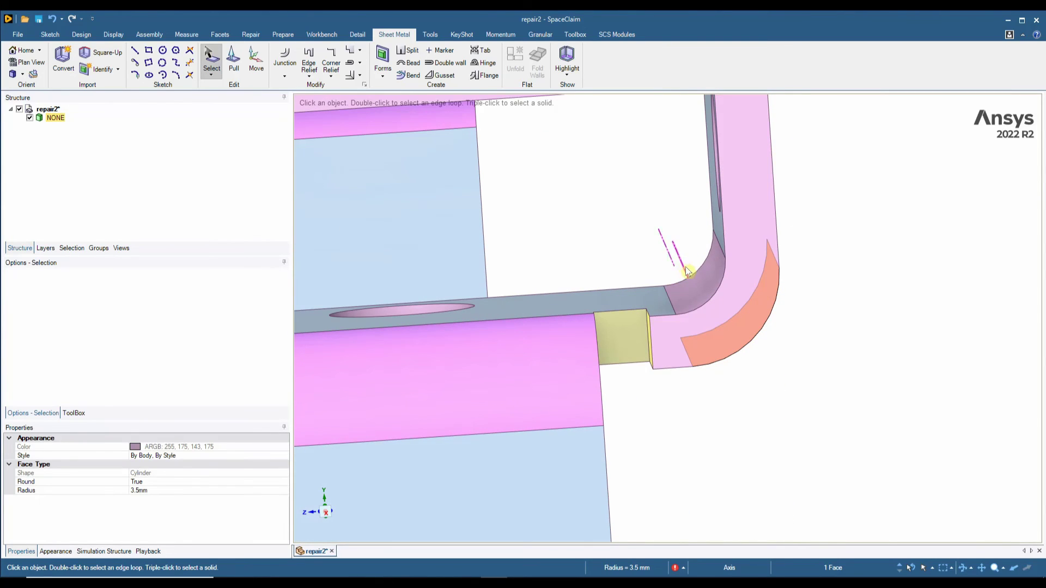
{"action": "left_click", "coordinate": [634, 233]}
{"action": "scroll", "coordinate": [635, 233], "scroll_direction": "down", "scroll_amount": 5}
Convert the bend faces on the lower and upper flanges into sheet-metal bends, choosing a reference face
{"action": "key", "text": "c"}
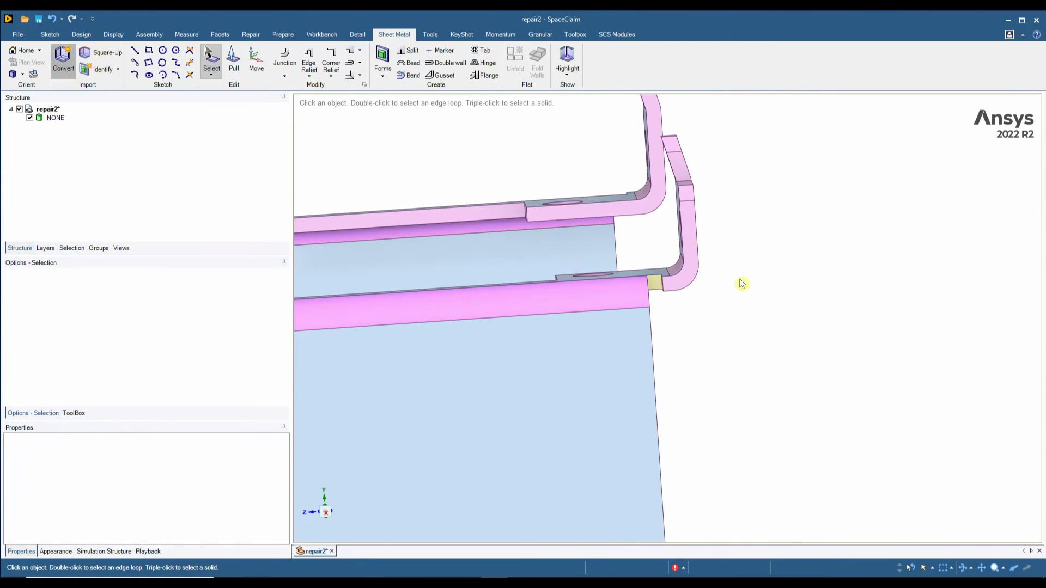
{"action": "middle_click_drag", "start_coordinate": [742, 285], "coordinate": [735, 305]}
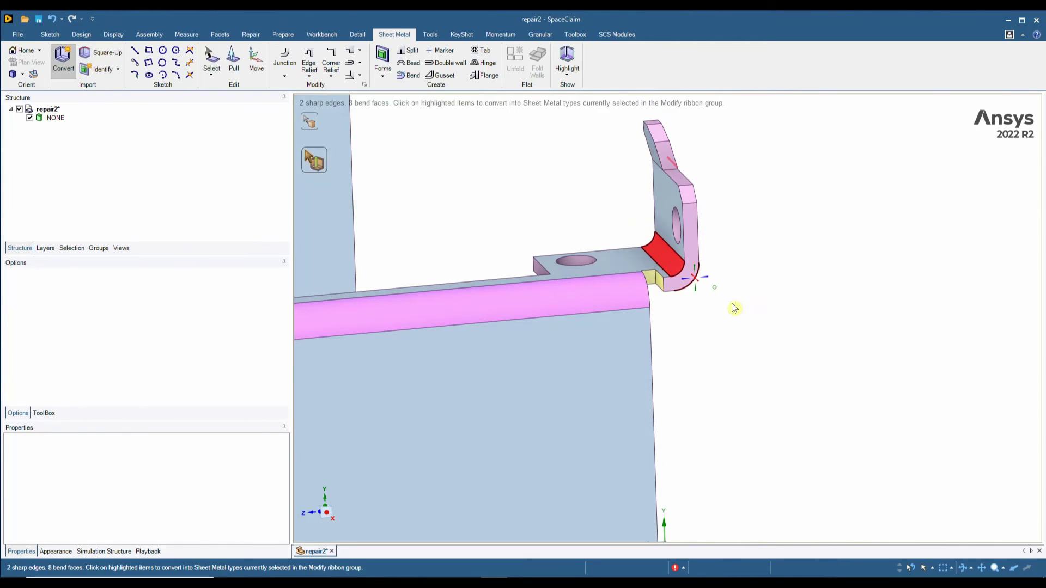
{"action": "left_click", "coordinate": [671, 262]}
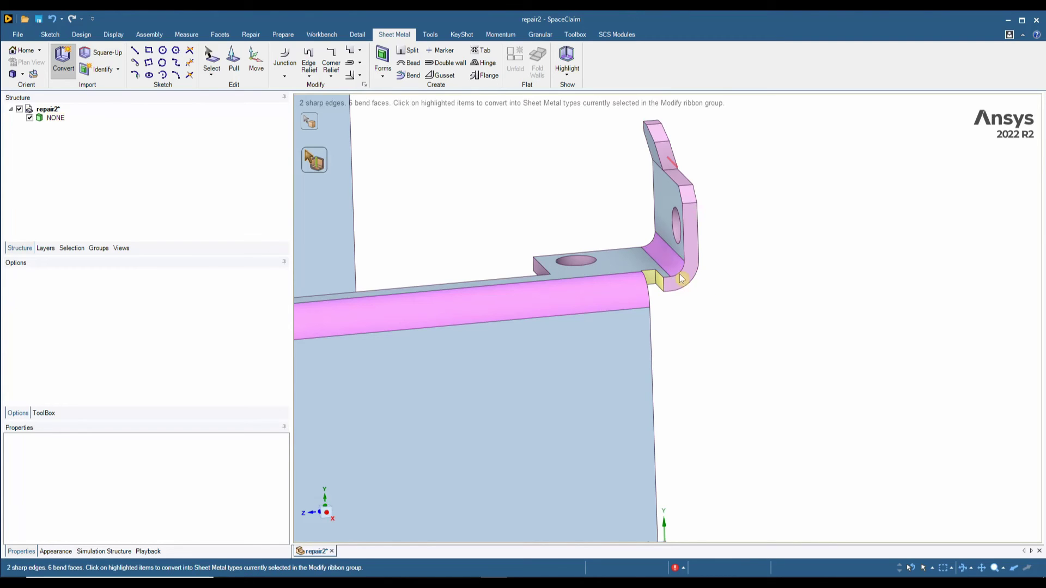
{"action": "scroll", "coordinate": [705, 301], "scroll_direction": "down", "scroll_amount": 4}
{"action": "scroll", "coordinate": [597, 203], "scroll_direction": "up", "scroll_amount": 4}
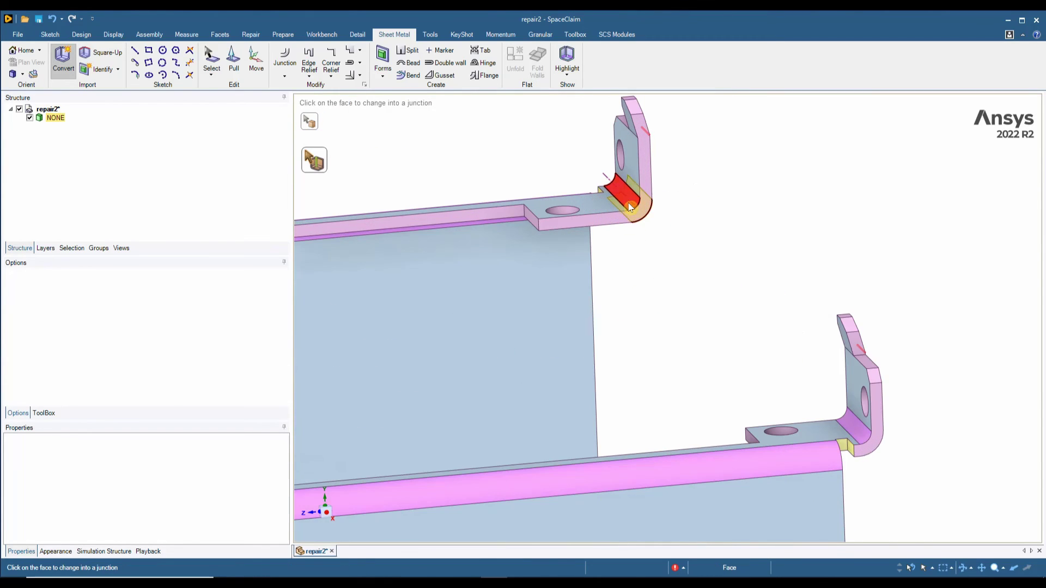
{"action": "left_click", "coordinate": [629, 203]}
{"action": "scroll", "coordinate": [716, 293], "scroll_direction": "down", "scroll_amount": 5}
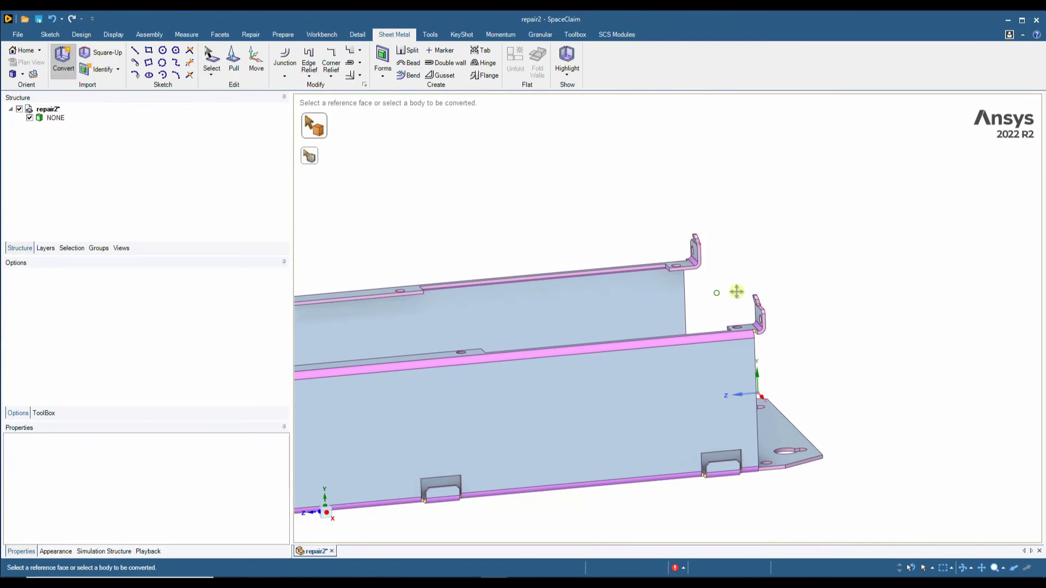
{"action": "left_click", "coordinate": [551, 292]}
{"action": "scroll", "coordinate": [432, 360], "scroll_direction": "up", "scroll_amount": 6}
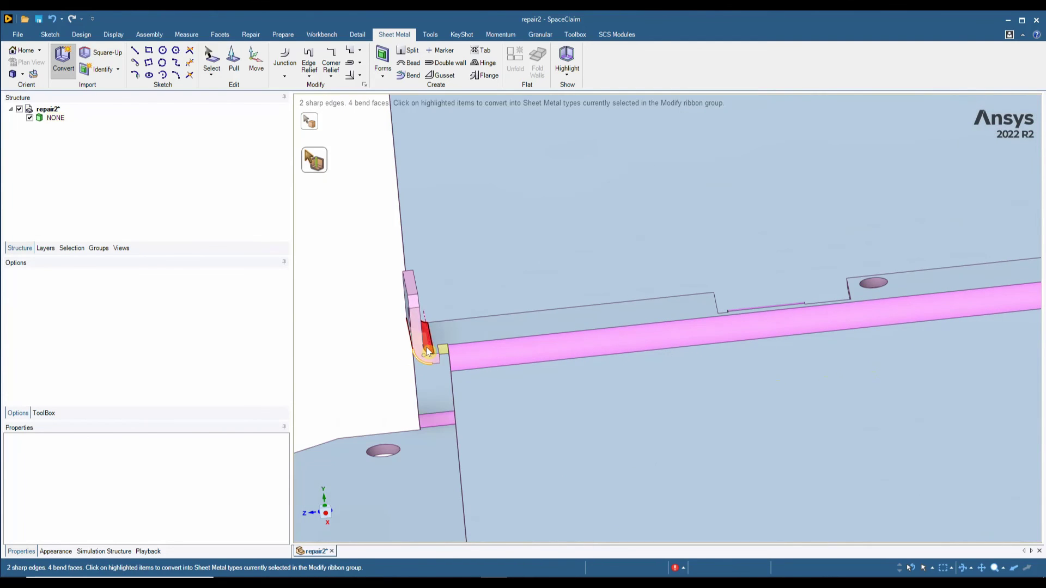
Convert the two remaining junction faces, including the upper flange corner, into sheet-metal junctions
{"action": "left_click", "coordinate": [441, 358]}
{"action": "scroll", "coordinate": [427, 229], "scroll_direction": "down", "scroll_amount": 5}
{"action": "scroll", "coordinate": [407, 239], "scroll_direction": "up", "scroll_amount": 5}
{"action": "left_click", "coordinate": [406, 194]}
{"action": "scroll", "coordinate": [414, 283], "scroll_direction": "down", "scroll_amount": 6}
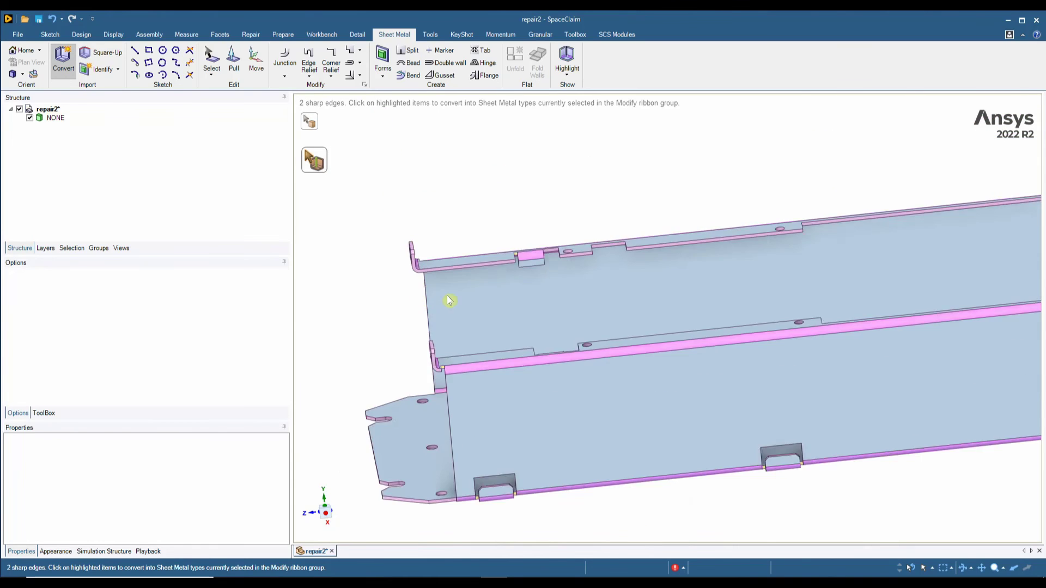
{"action": "scroll", "coordinate": [752, 249], "scroll_direction": "up", "scroll_amount": 8}
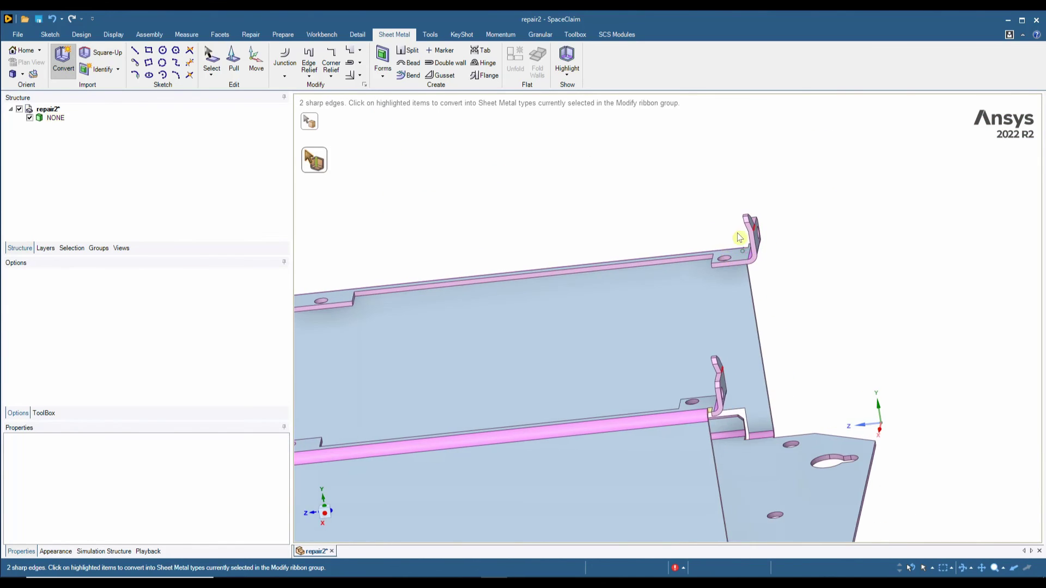
Convert the last sharp edges on the upper and lower bent tabs, then leave Convert
{"action": "left_click", "coordinate": [780, 230]}
{"action": "scroll", "coordinate": [780, 230], "scroll_direction": "down", "scroll_amount": 3}
{"action": "scroll", "coordinate": [737, 386], "scroll_direction": "up", "scroll_amount": 5}
{"action": "scroll", "coordinate": [737, 386], "scroll_direction": "up", "scroll_amount": 2}
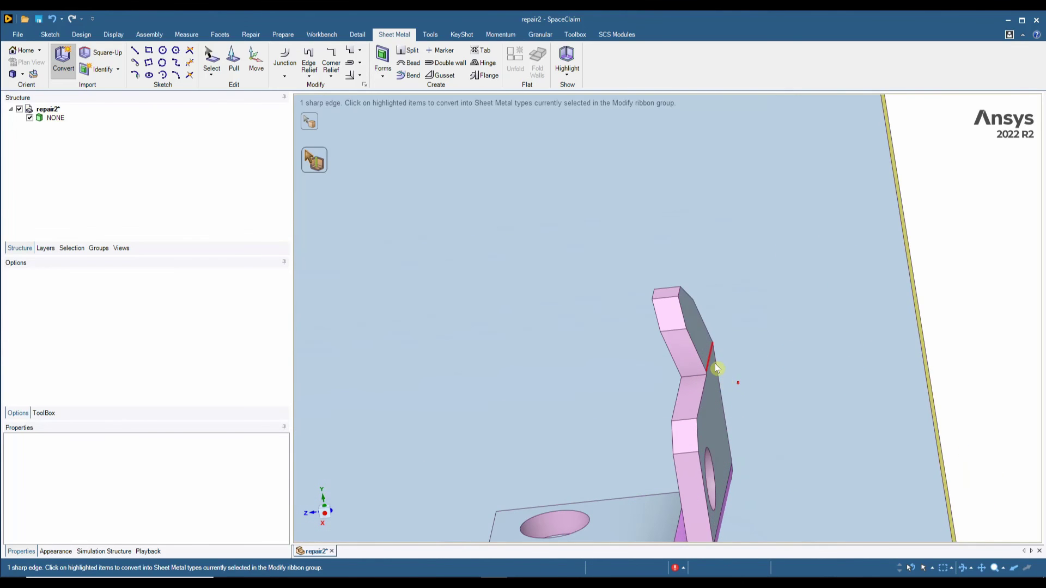
{"action": "left_click", "coordinate": [730, 366]}
{"action": "scroll", "coordinate": [742, 364], "scroll_direction": "down", "scroll_amount": 4}
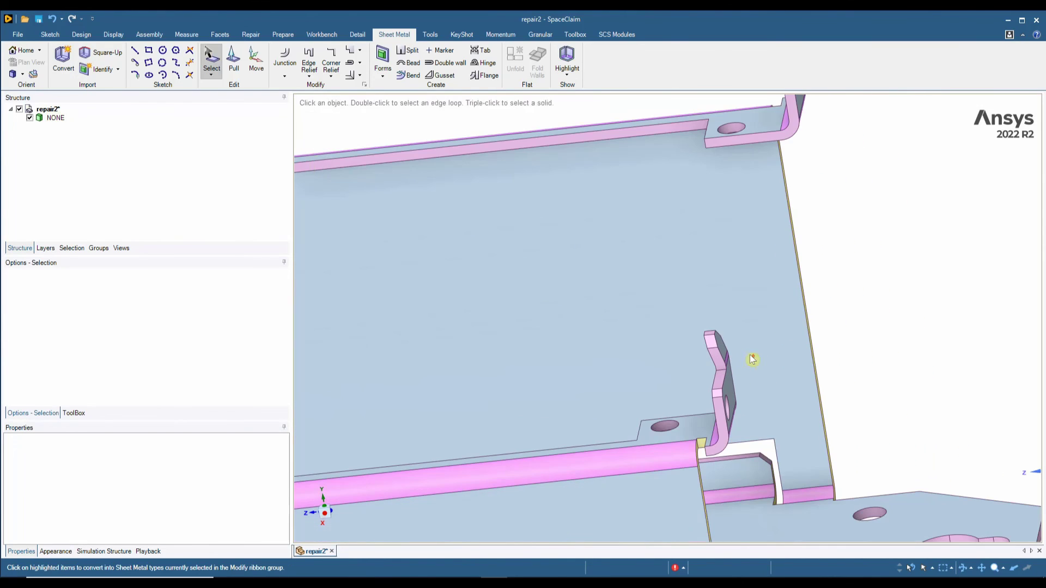
{"action": "key", "text": "Escape"}
{"action": "scroll", "coordinate": [742, 360], "scroll_direction": "down", "scroll_amount": 6}
Unfold the bracket from its base plate into a 465 mm by 366 mm flat pattern
{"action": "left_click", "coordinate": [687, 414]}
{"action": "left_click", "coordinate": [647, 193]}
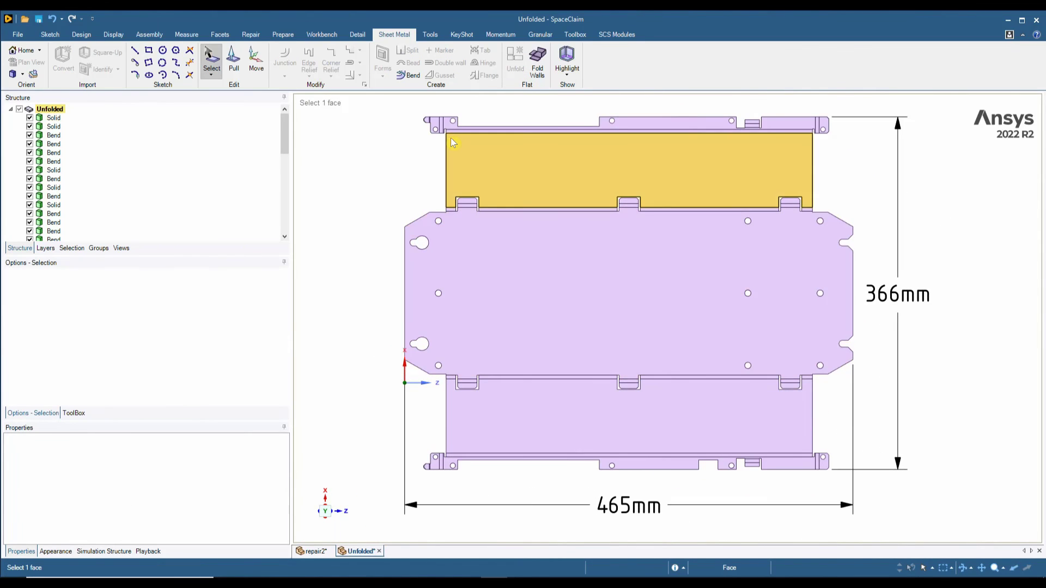
{"action": "scroll", "coordinate": [426, 121], "scroll_direction": "up", "scroll_amount": 10}
{"action": "scroll", "coordinate": [426, 121], "scroll_direction": "up", "scroll_amount": 10}
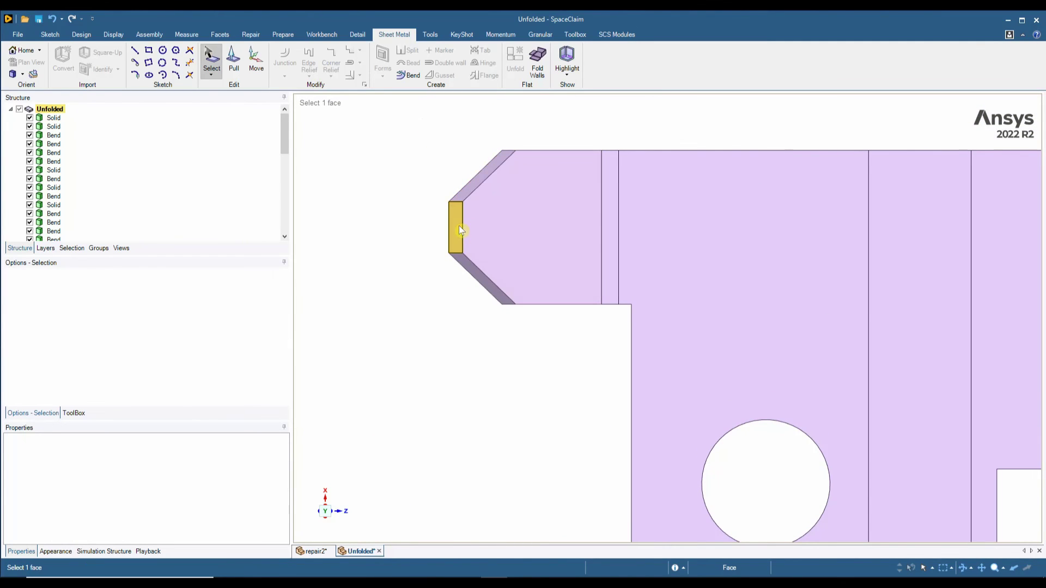
Inspect the flat pattern's chamfered corner, return to plan view, and go back to repair2
{"action": "middle_click_drag", "start_coordinate": [496, 283], "coordinate": [498, 178]}
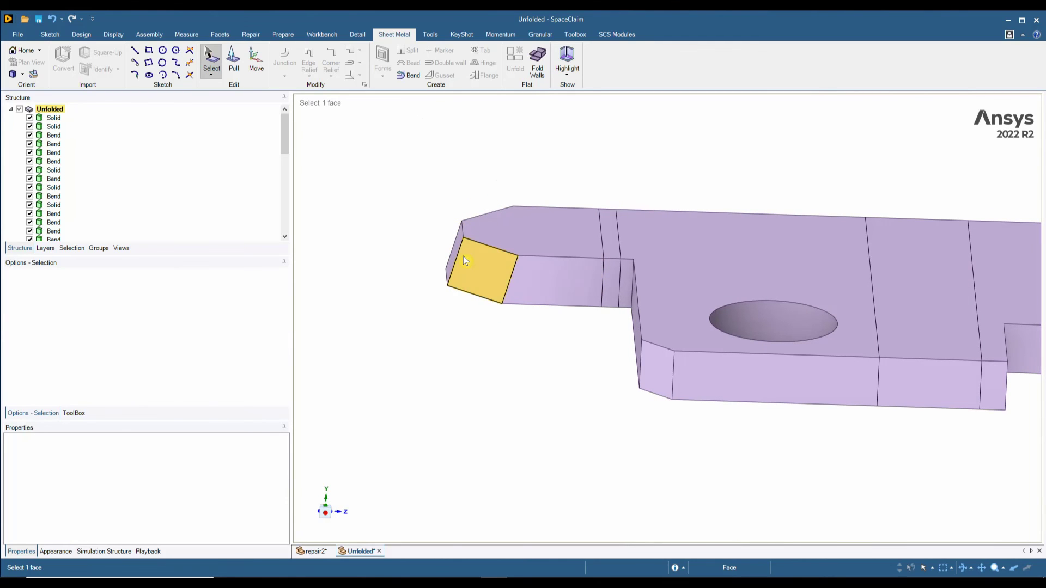
{"action": "middle_click_drag", "start_coordinate": [487, 305], "coordinate": [475, 372]}
{"action": "key", "text": "v"}
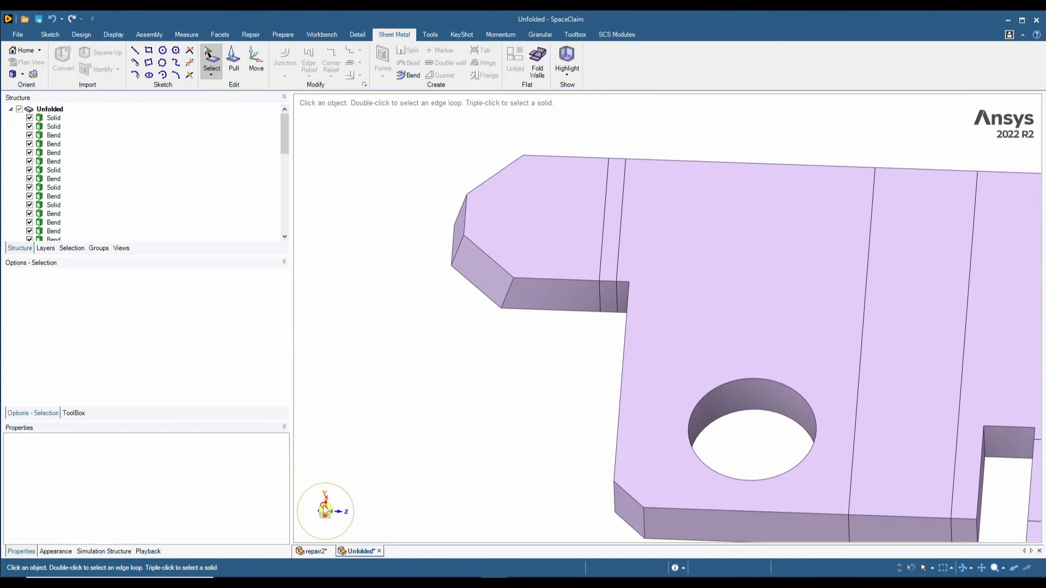
{"action": "left_click", "coordinate": [314, 553]}
Use Square-Up on the corner tab's end face until 0 unsquared edges remain
{"action": "middle_click_drag", "start_coordinate": [508, 237], "coordinate": [500, 246]}
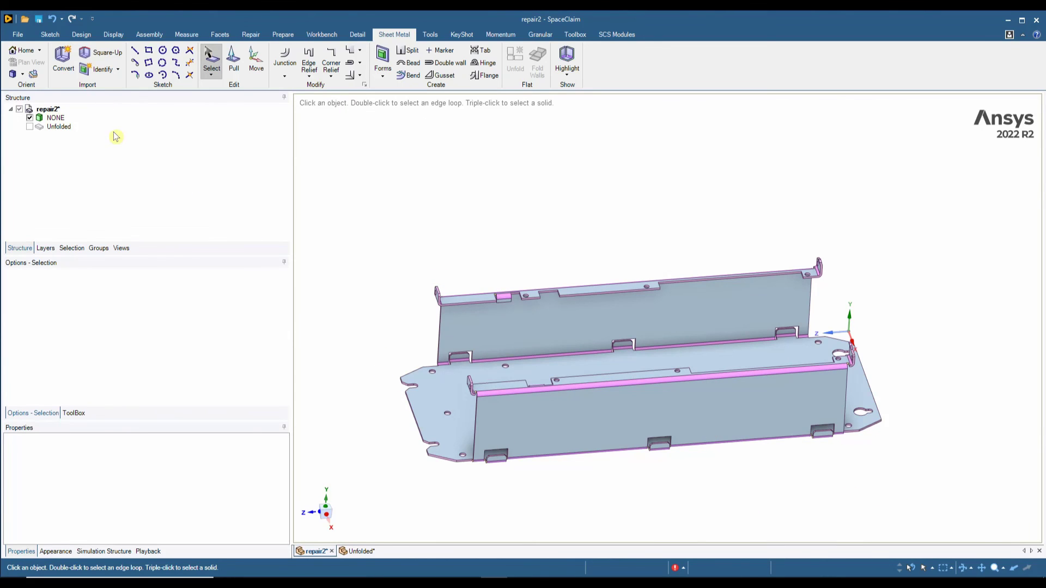
{"action": "left_click", "coordinate": [101, 60]}
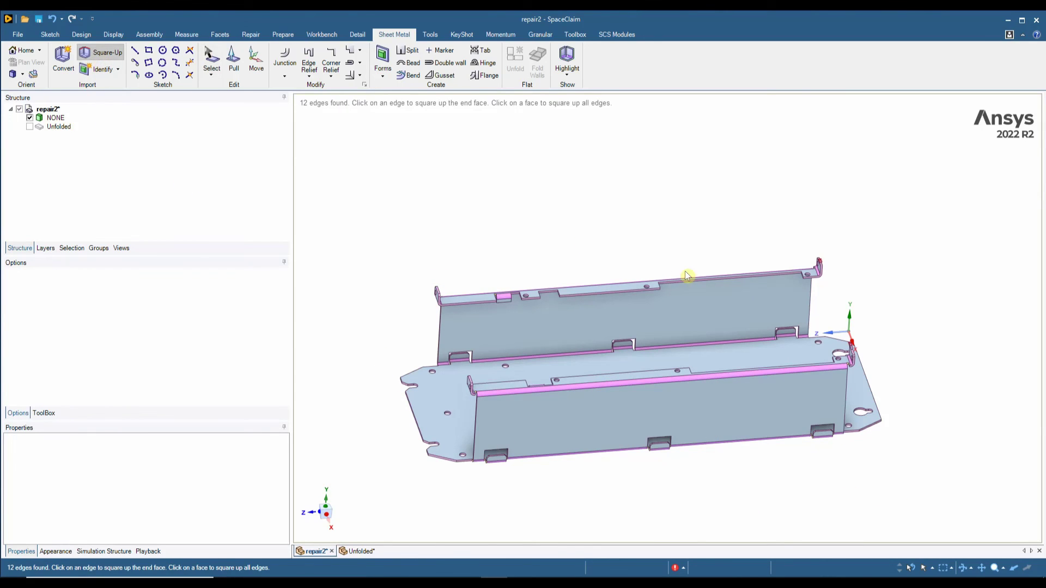
{"action": "scroll", "coordinate": [834, 276], "scroll_direction": "up", "scroll_amount": 4}
{"action": "scroll", "coordinate": [812, 250], "scroll_direction": "up", "scroll_amount": 3}
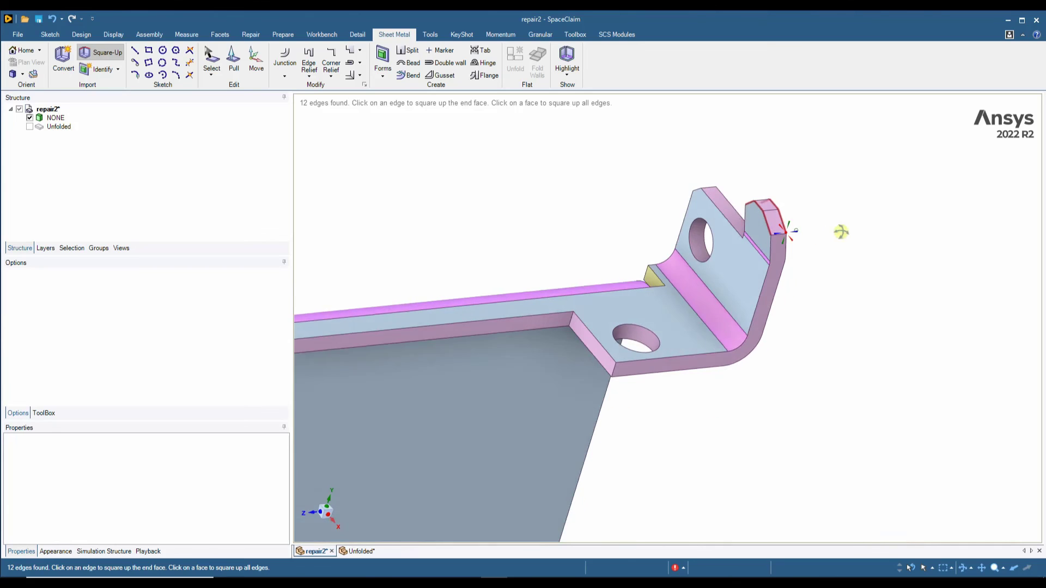
{"action": "left_click", "coordinate": [752, 227]}
{"action": "scroll", "coordinate": [752, 228], "scroll_direction": "down", "scroll_amount": 4}
{"action": "scroll", "coordinate": [848, 332], "scroll_direction": "down", "scroll_amount": 2}
{"action": "scroll", "coordinate": [872, 350], "scroll_direction": "up", "scroll_amount": 5}
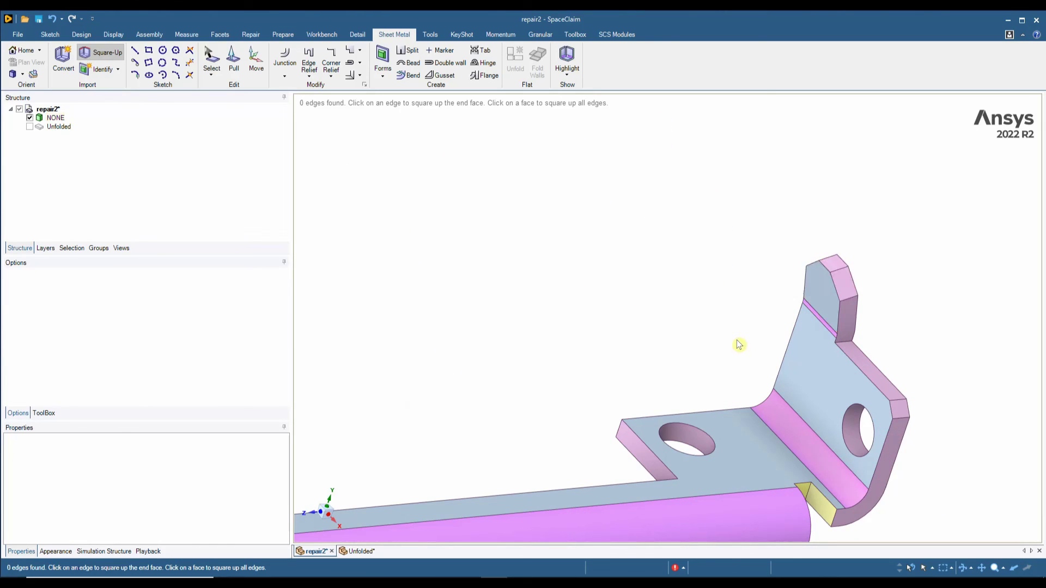
Show the Unfolded pattern in plan view and select the chamfered tab face at its left end
{"action": "left_click", "coordinate": [354, 552]}
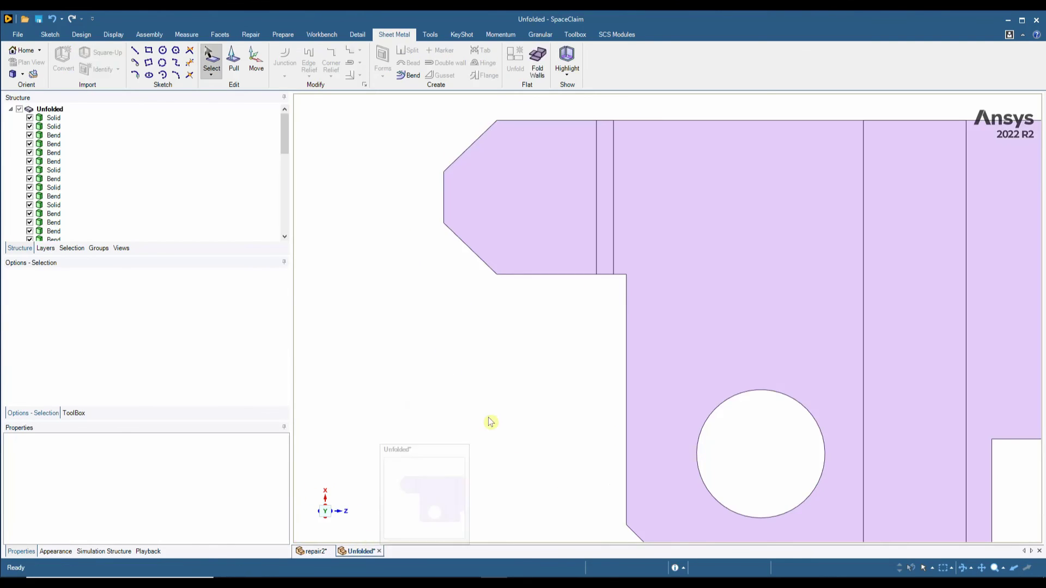
{"action": "mouse_move", "coordinate": [493, 414]}
{"action": "middle_mouse_down"}
{"action": "mouse_move", "coordinate": [488, 243]}
{"action": "mouse_move", "coordinate": [488, 283]}
{"action": "middle_mouse_up"}
{"action": "key", "text": "v"}
{"action": "left_click", "coordinate": [495, 322]}
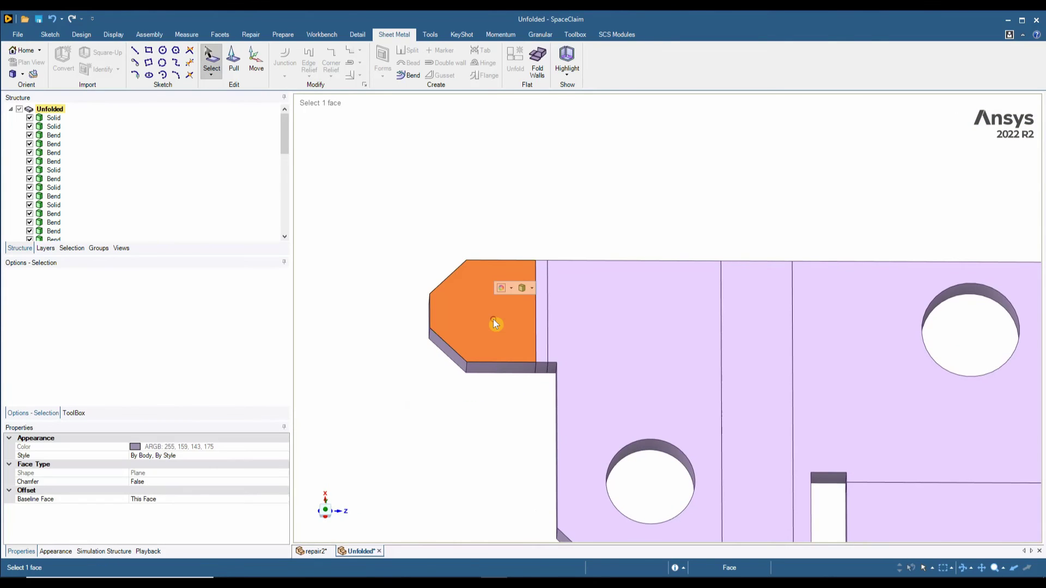
{"action": "left_click", "coordinate": [490, 420]}
{"action": "middle_click_drag", "start_coordinate": [490, 421], "coordinate": [488, 304], "text": "shift"}
{"action": "scroll", "coordinate": [489, 324], "scroll_direction": "down", "scroll_amount": 4}
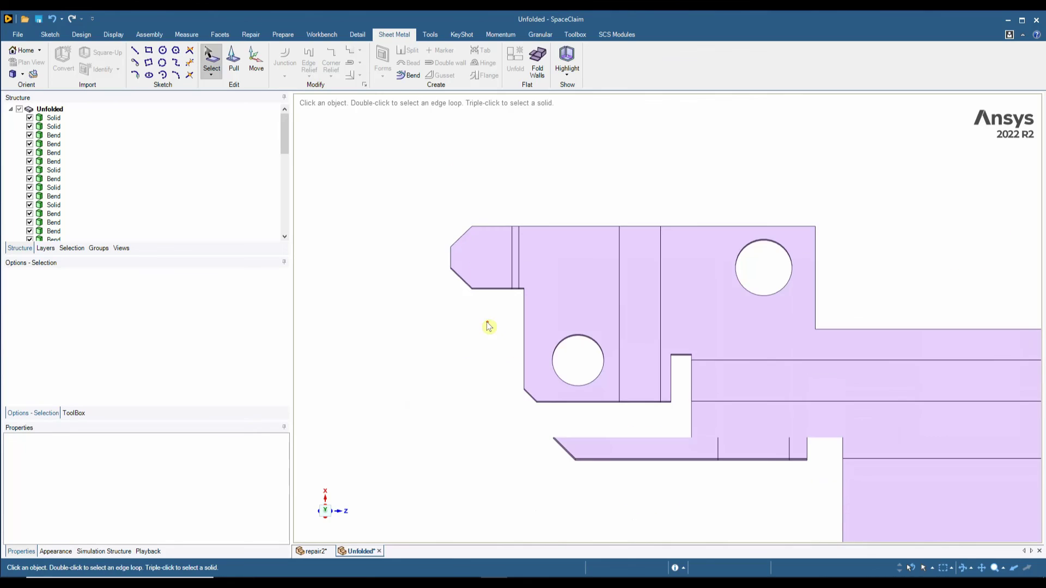
{"action": "left_click", "coordinate": [499, 259]}
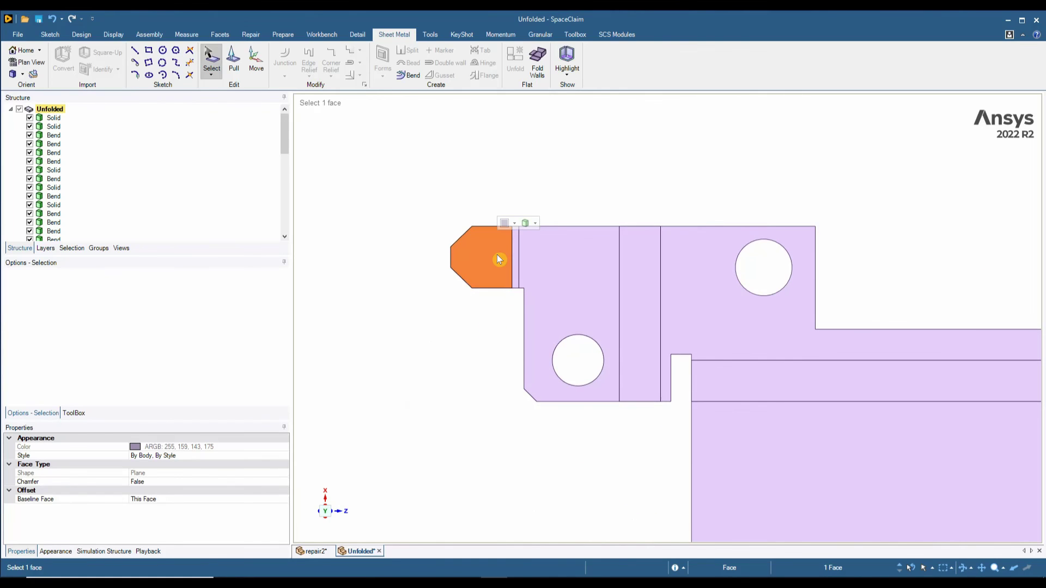